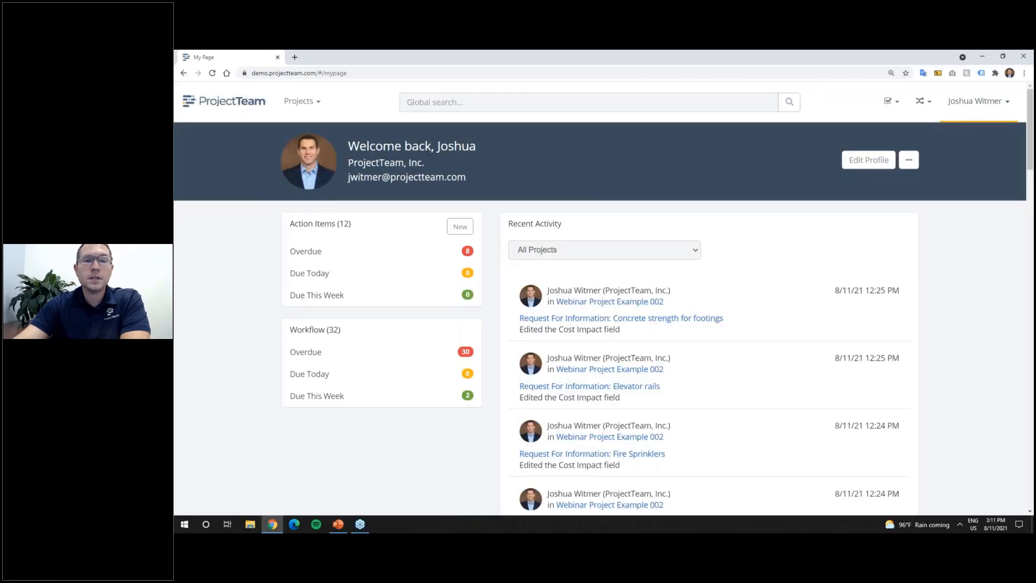
Open the account code structure settings of Webinar Project Example 001.
{"action": "left_click", "coordinate": [310, 111]}
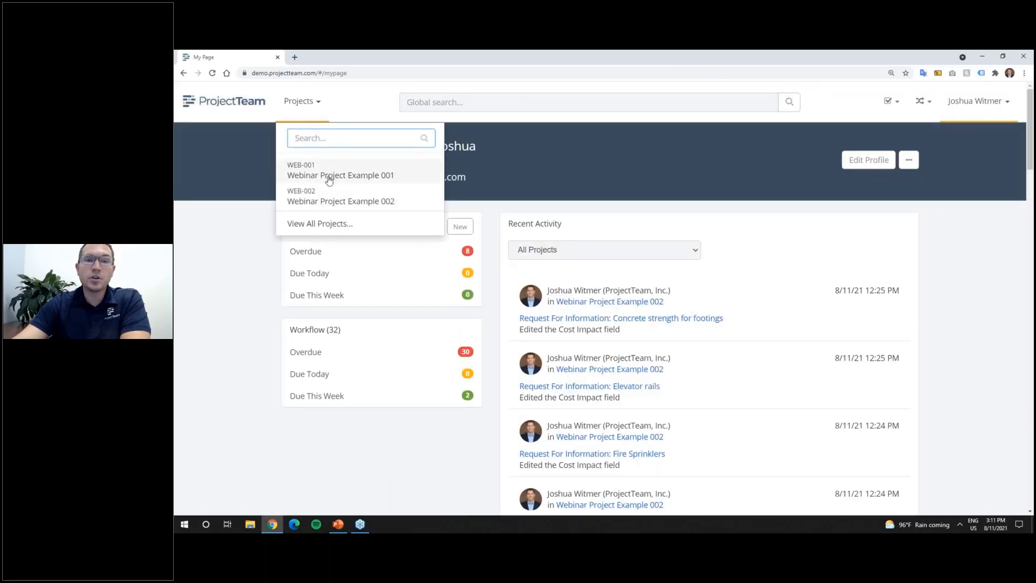
{"action": "left_click", "coordinate": [376, 180]}
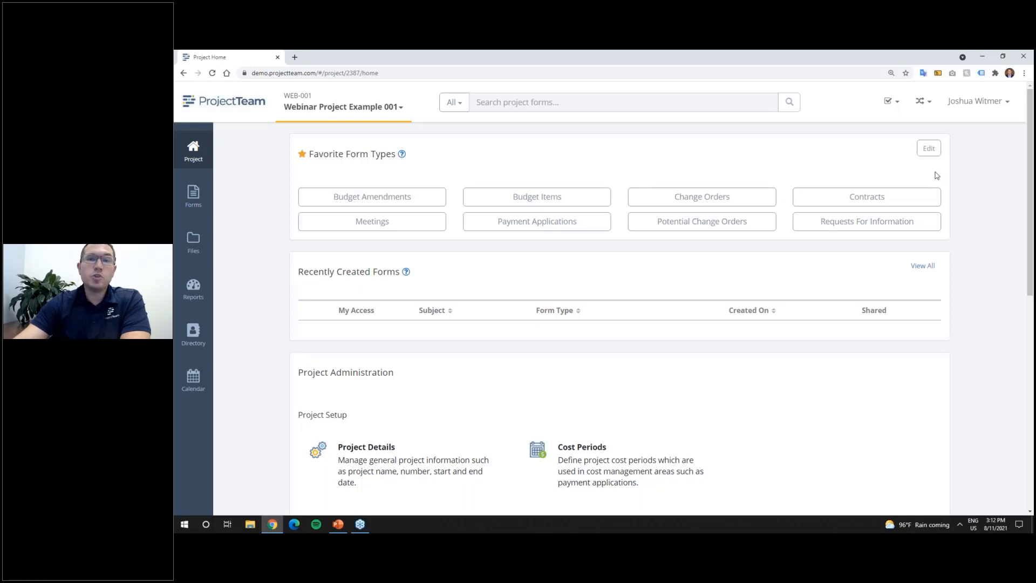
{"action": "left_click_drag", "start_coordinate": [1028, 222], "coordinate": [1020, 333]}
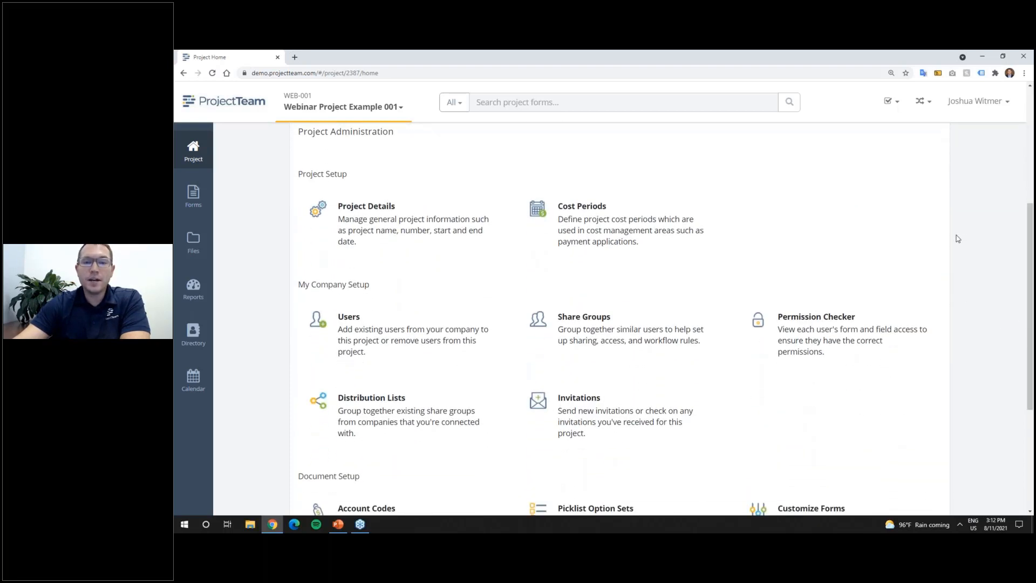
{"action": "scroll", "coordinate": [906, 240], "scroll_direction": "down", "scroll_amount": 3}
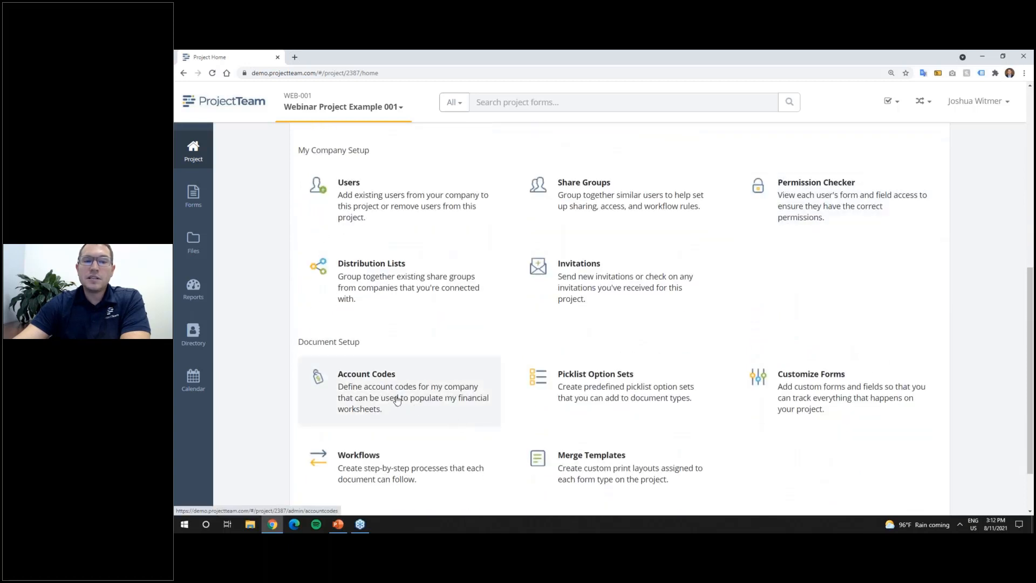
{"action": "left_click", "coordinate": [400, 399]}
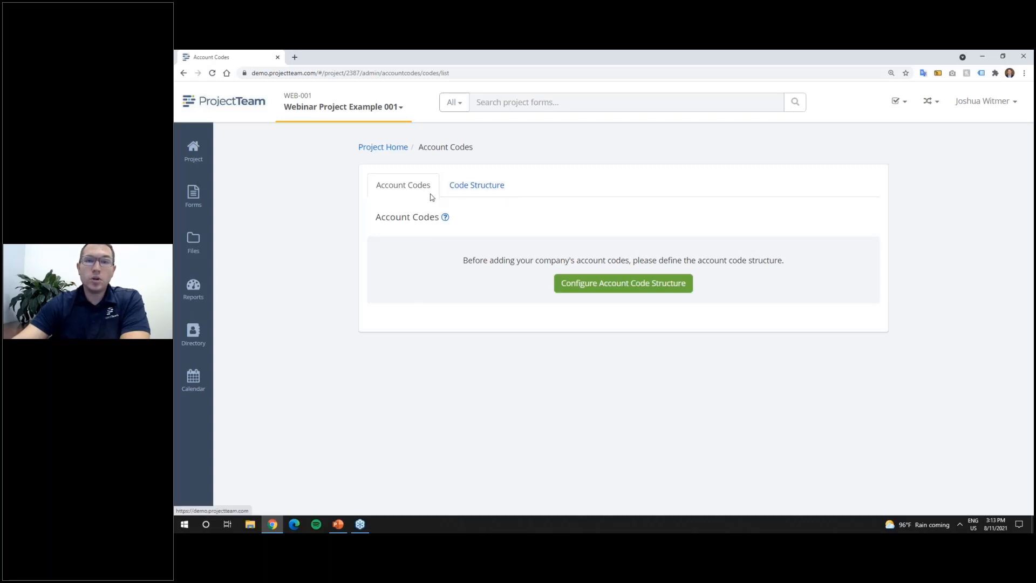
{"action": "left_click", "coordinate": [472, 188]}
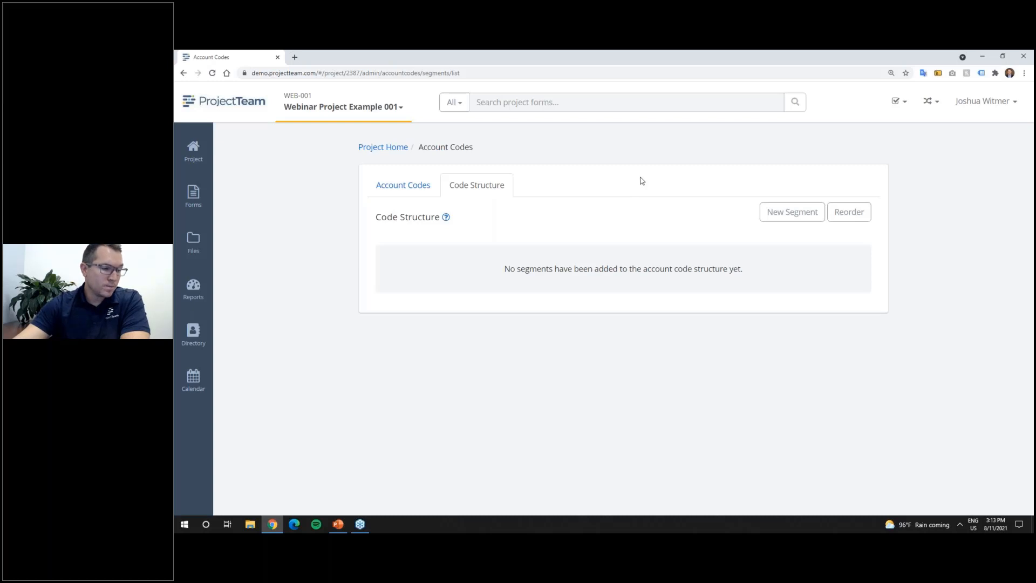
Add an account code segment named Code with 2 characters and a Dash delimiter, and continue with another new segment.
{"action": "left_click", "coordinate": [792, 212]}
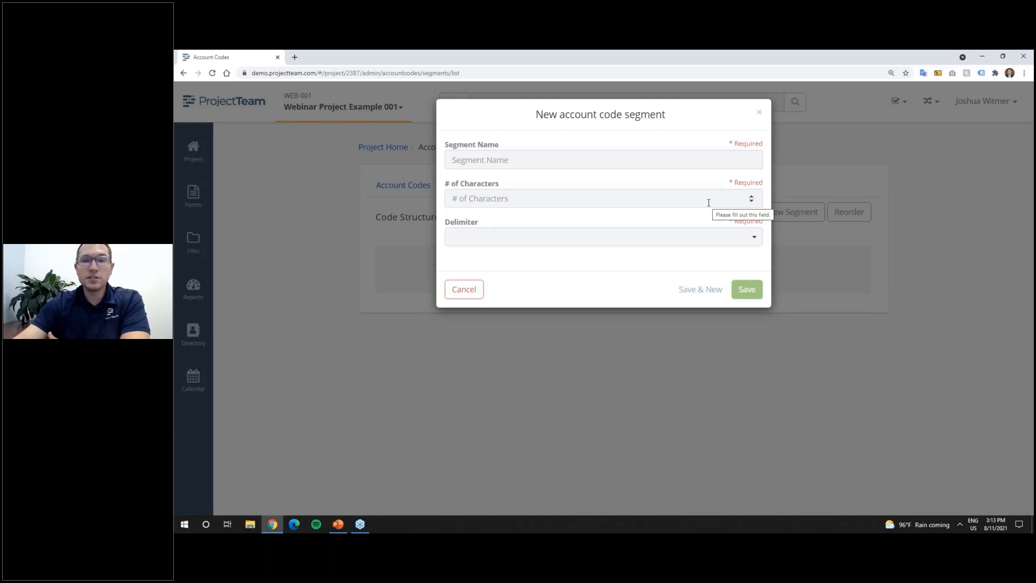
{"action": "left_click", "coordinate": [588, 162]}
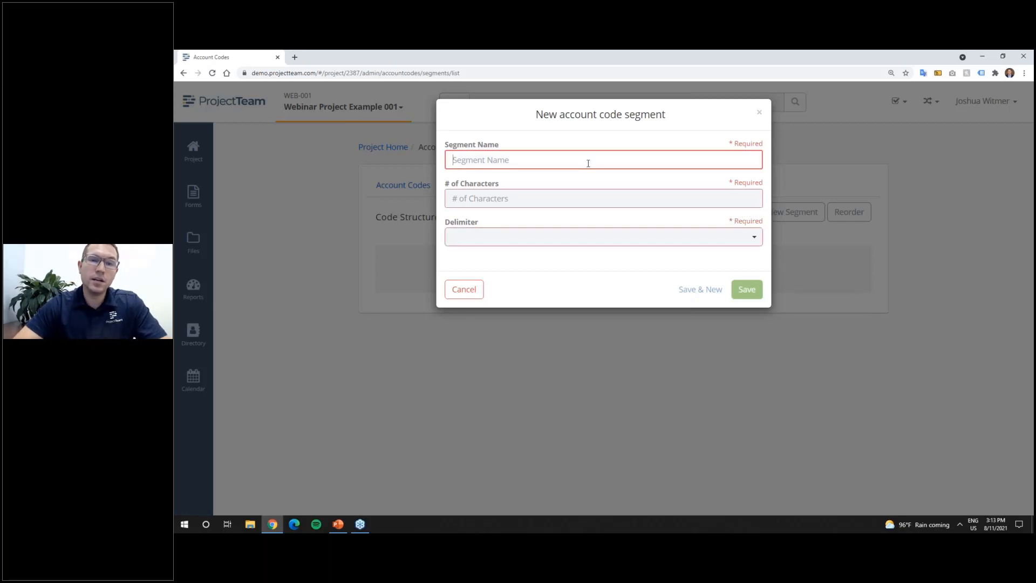
{"action": "type", "text": "Code"}
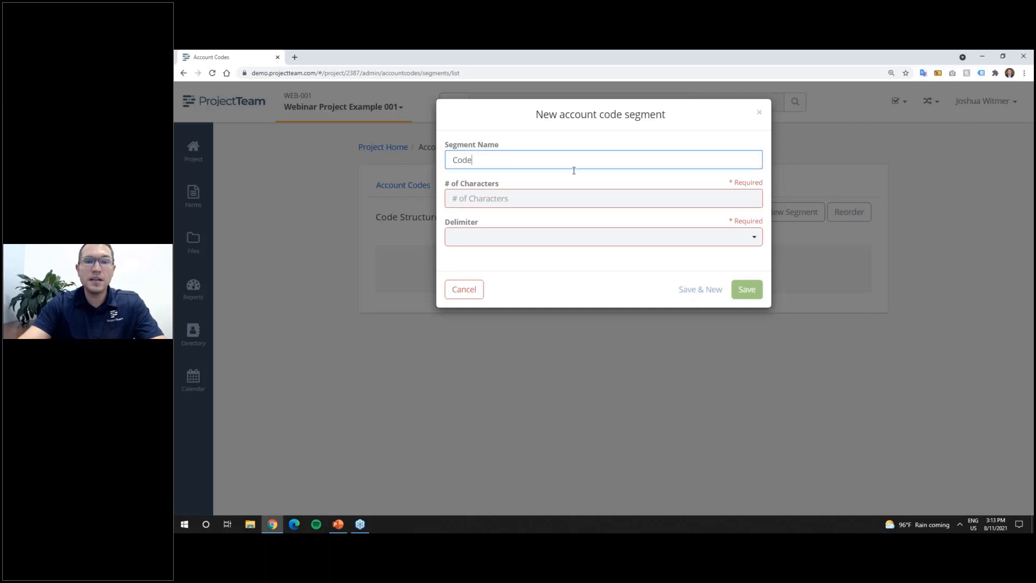
{"action": "left_click", "coordinate": [549, 194]}
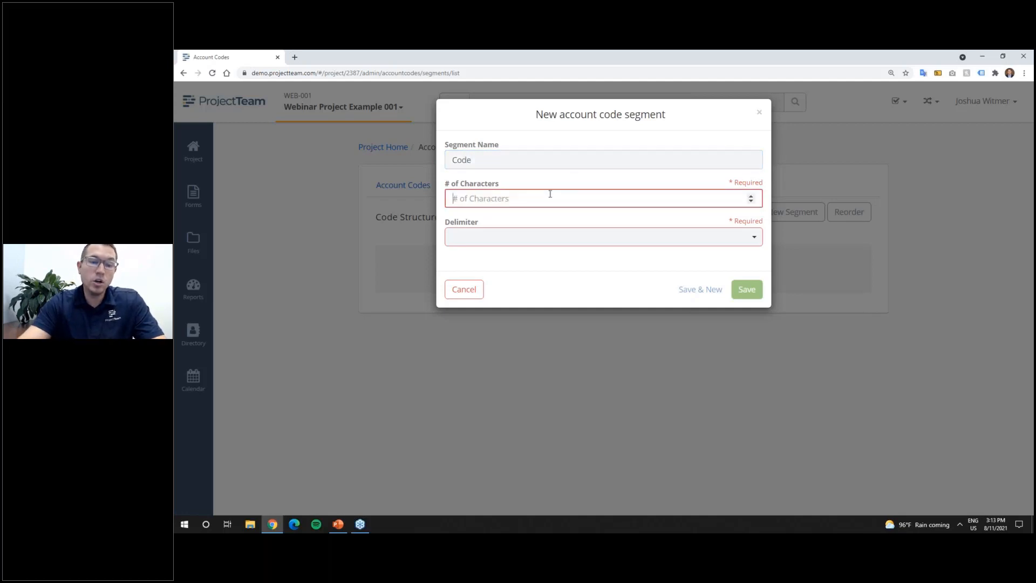
{"action": "type", "text": "2"}
{"action": "left_click", "coordinate": [529, 236]}
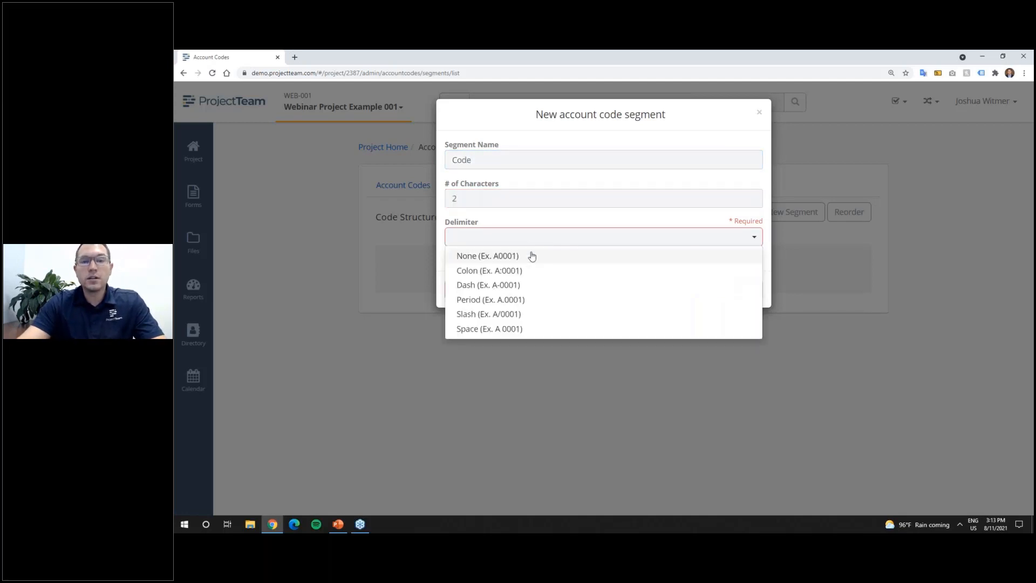
{"action": "left_click", "coordinate": [530, 288]}
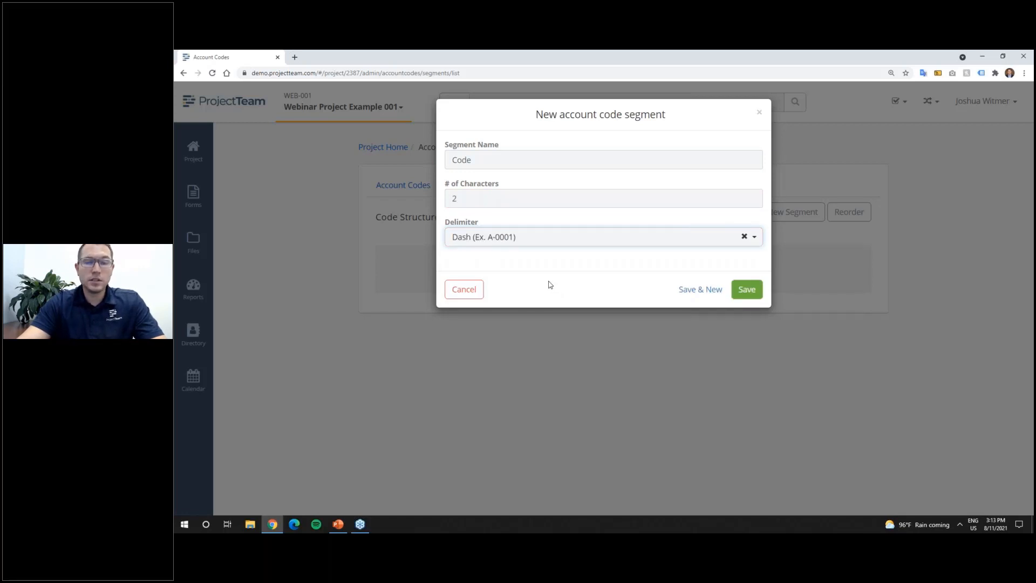
{"action": "left_click", "coordinate": [697, 289]}
Save a second segment named Type with 5 characters and None as delimiter, and return to the account codes list.
{"action": "left_click", "coordinate": [537, 162]}
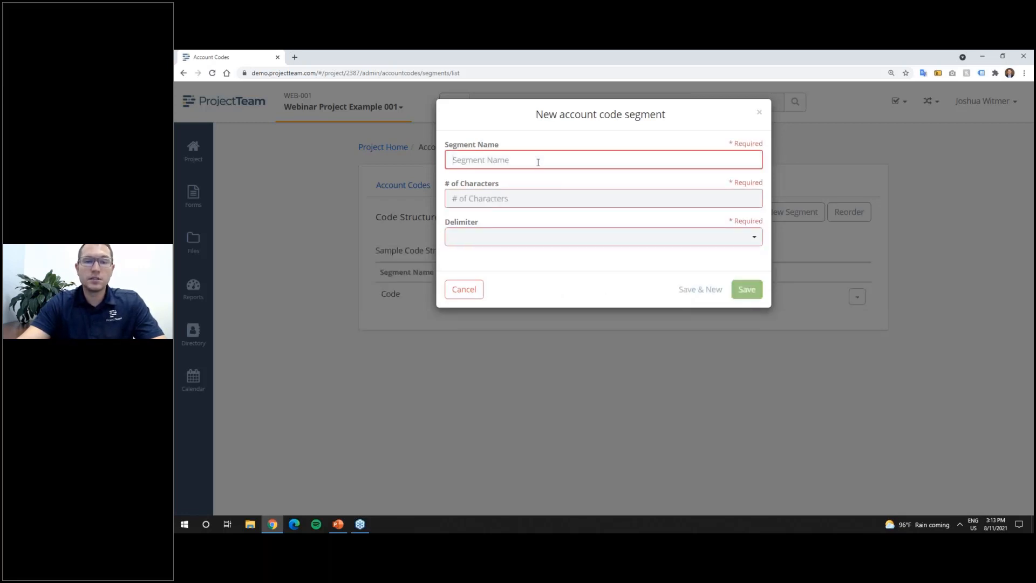
{"action": "type", "text": "Type"}
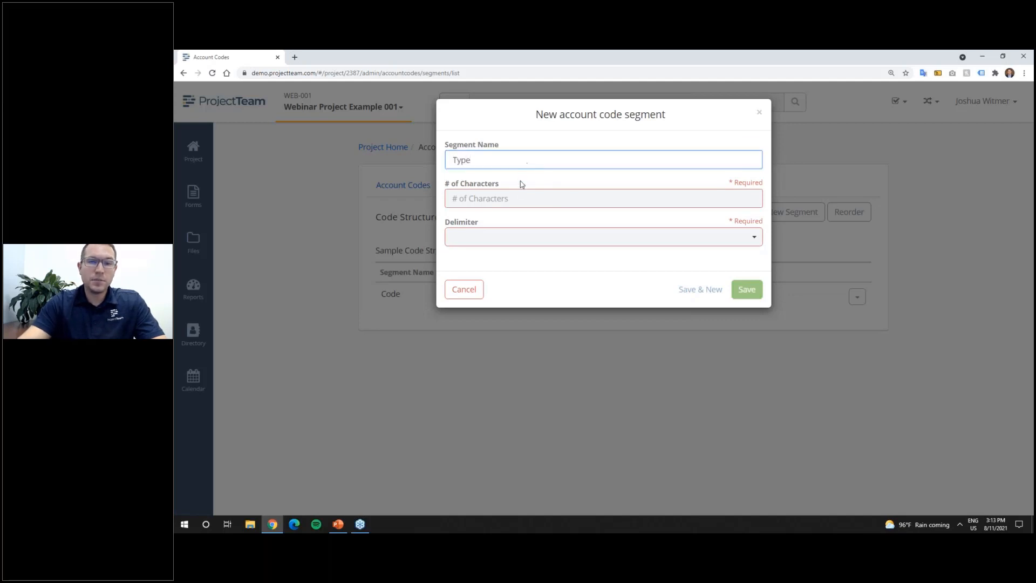
{"action": "left_click", "coordinate": [520, 196]}
{"action": "type", "text": "5"}
{"action": "left_click", "coordinate": [507, 236]}
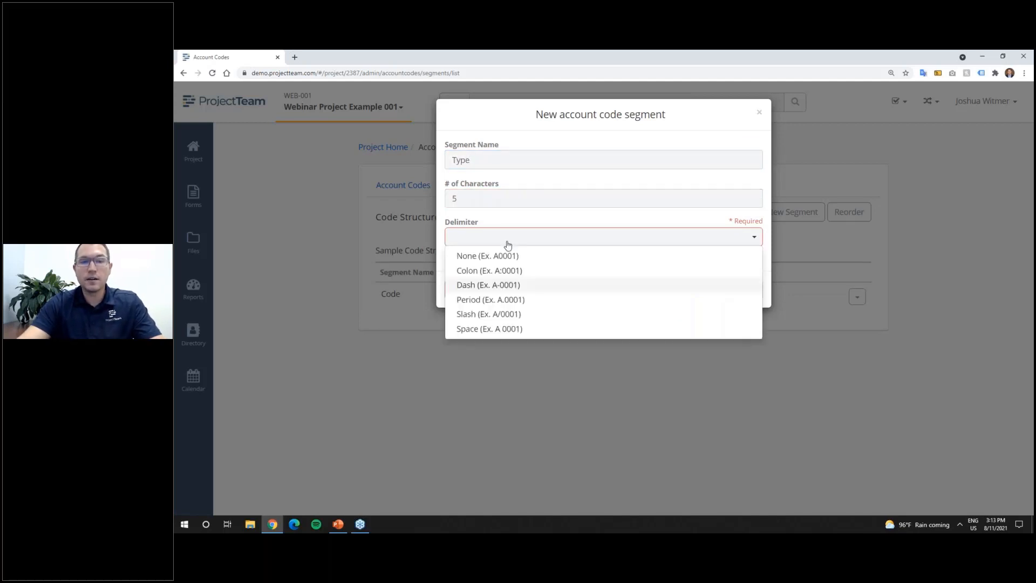
{"action": "left_click", "coordinate": [508, 255]}
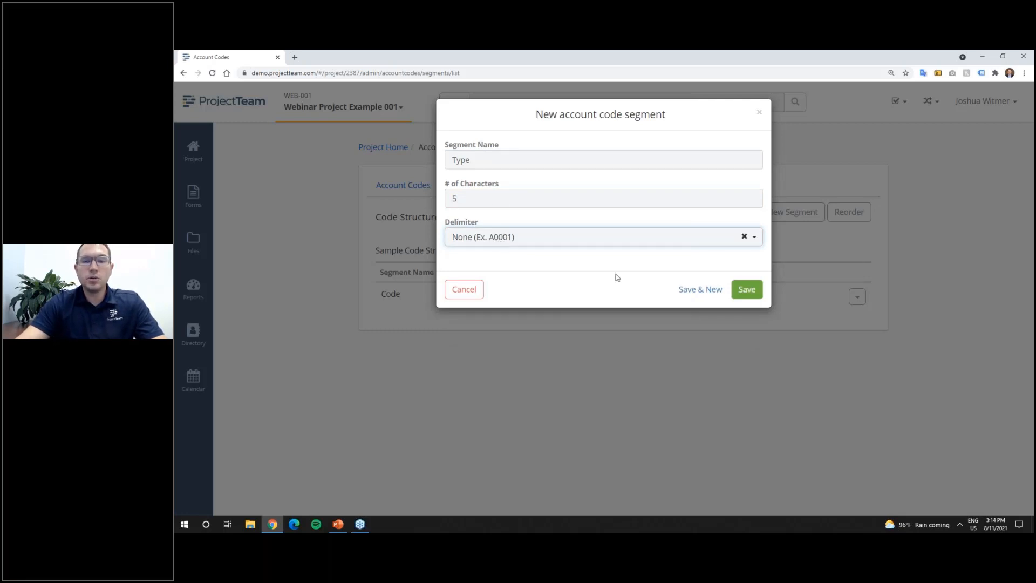
{"action": "left_click", "coordinate": [746, 289]}
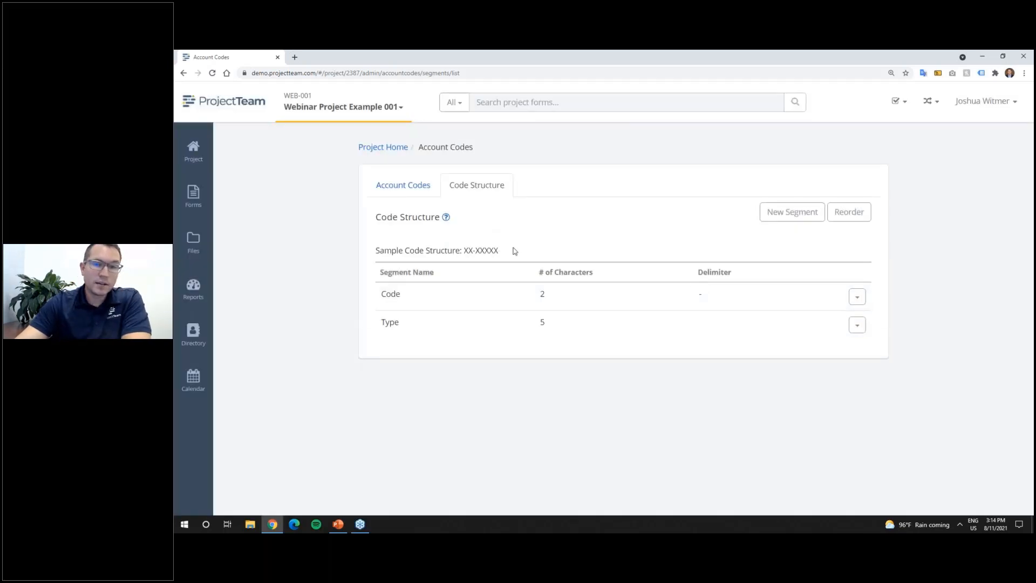
{"action": "left_click_drag", "start_coordinate": [463, 251], "coordinate": [506, 252]}
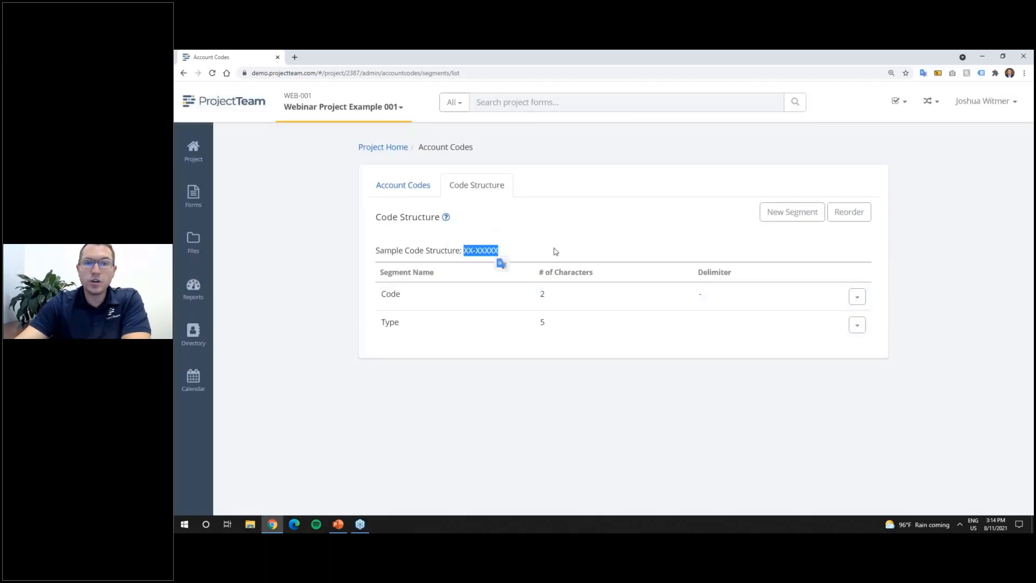
{"action": "left_click", "coordinate": [554, 248]}
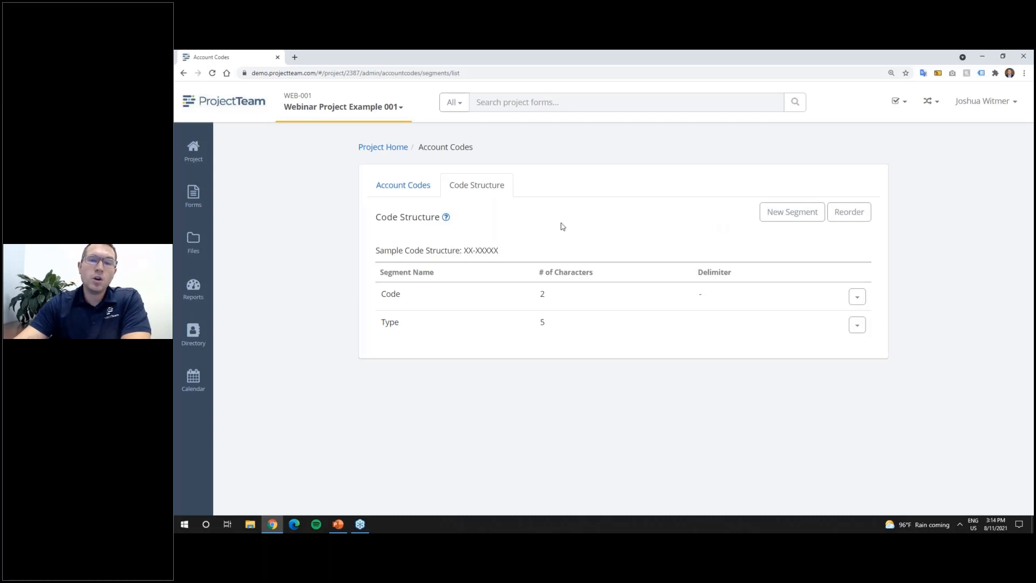
{"action": "left_click", "coordinate": [434, 192]}
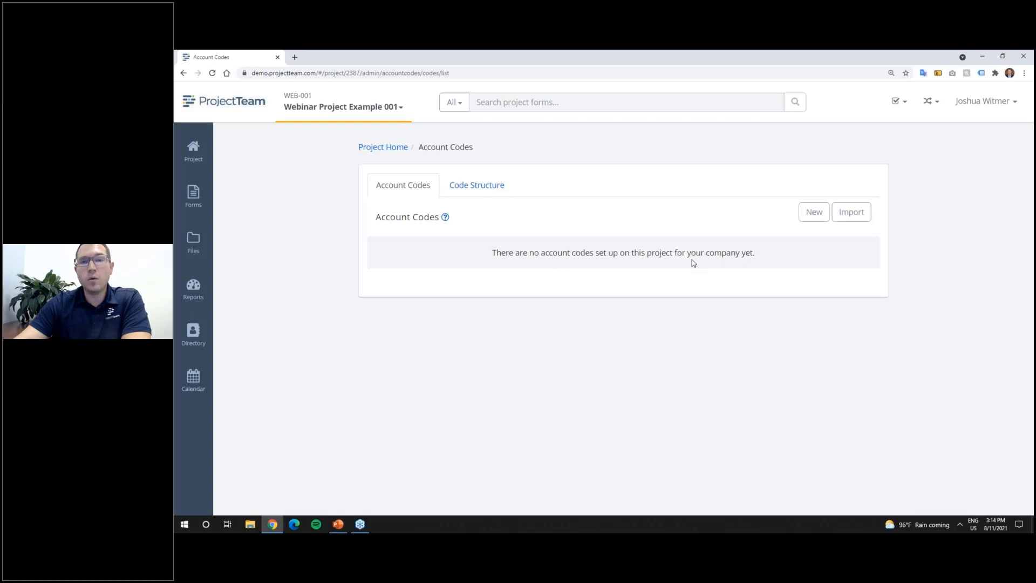
{"action": "left_click", "coordinate": [814, 212]}
{"action": "left_click", "coordinate": [561, 161]}
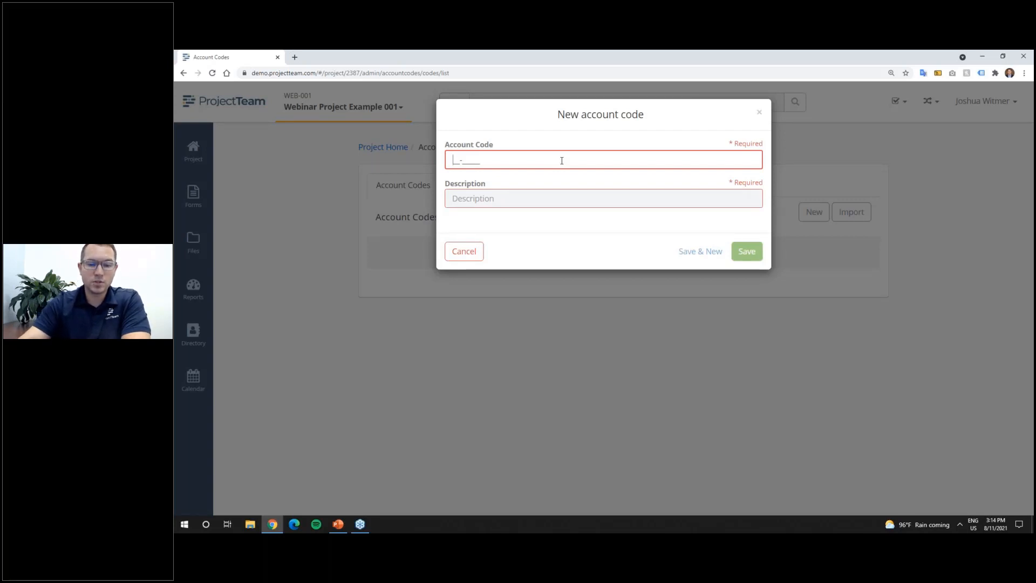
{"action": "type", "text": "99-99999"}
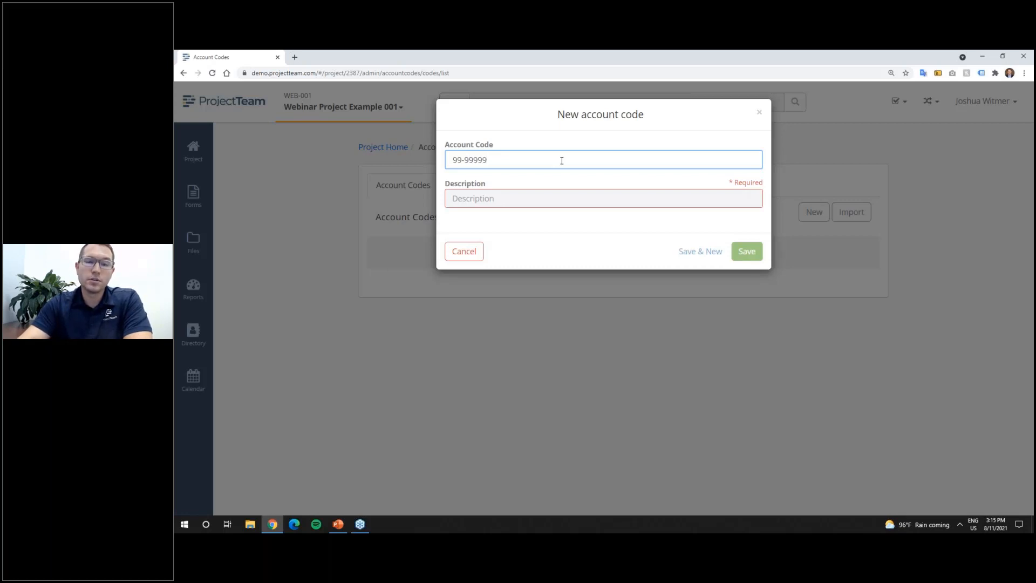
{"action": "left_click", "coordinate": [466, 251]}
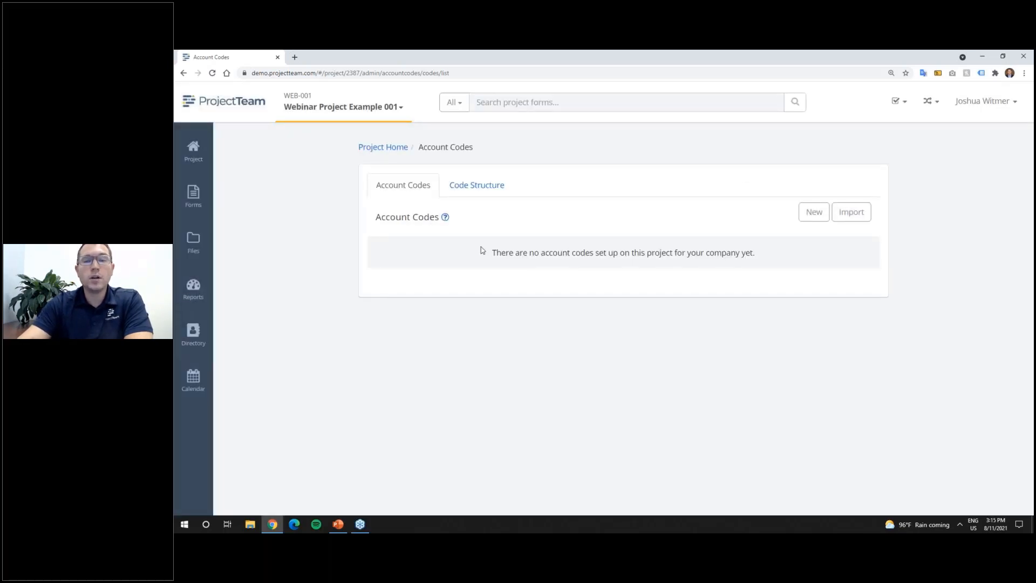
Import the account codes from the file AccountCodes-Sample for Webinar.csv.
{"action": "left_click", "coordinate": [851, 212]}
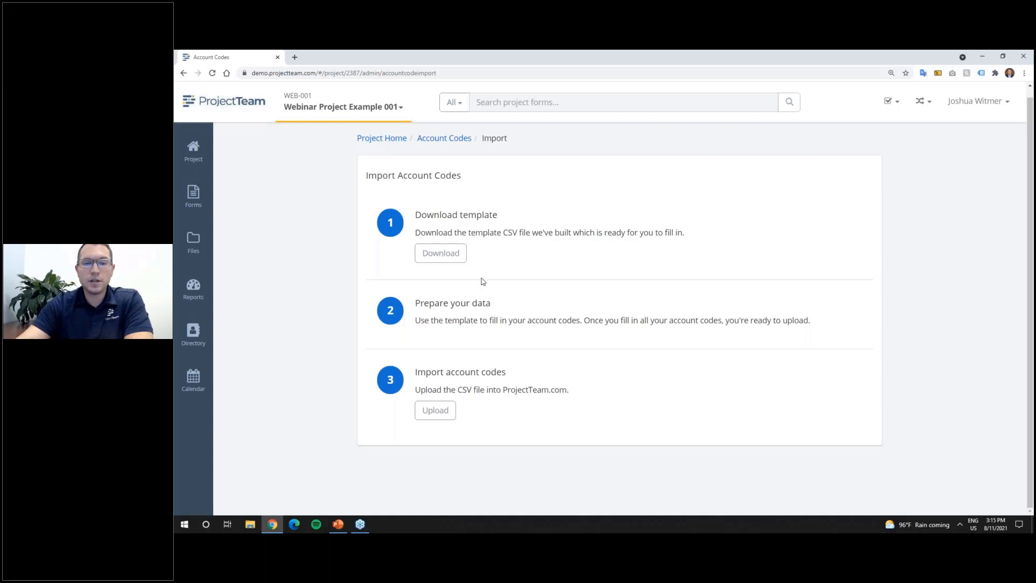
{"action": "left_click", "coordinate": [451, 415]}
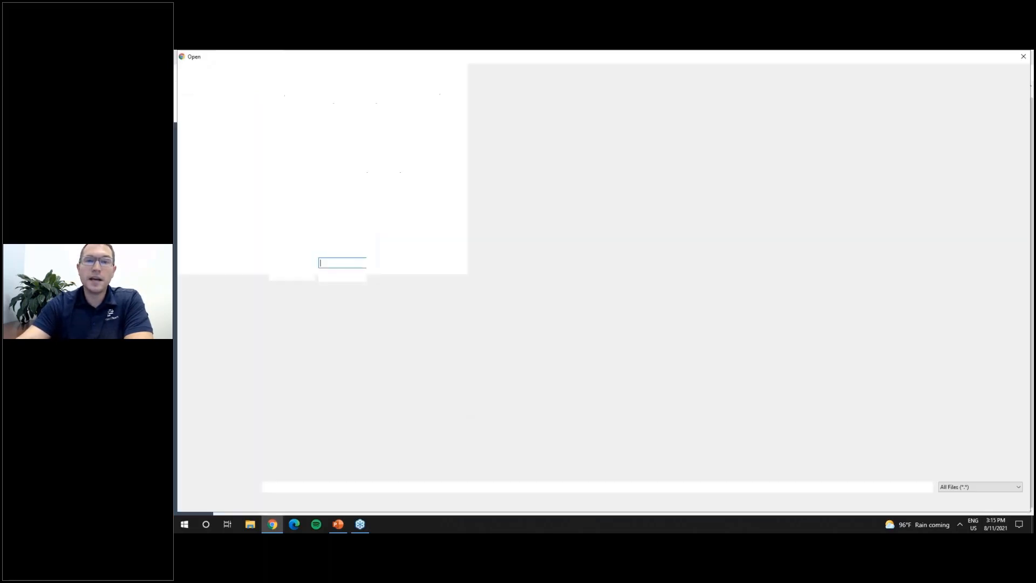
{"action": "left_click", "coordinate": [403, 136]}
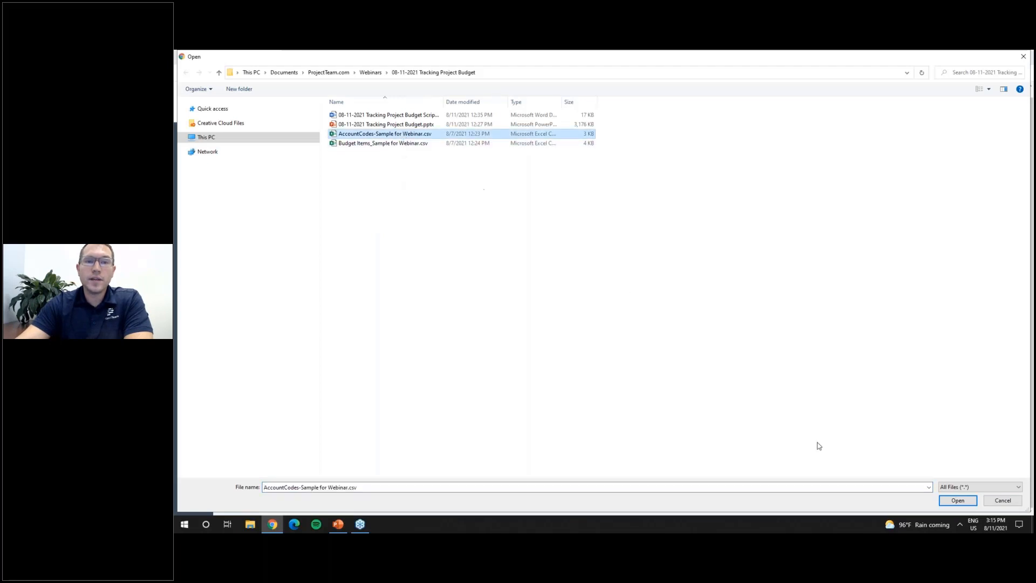
{"action": "left_click", "coordinate": [950, 500]}
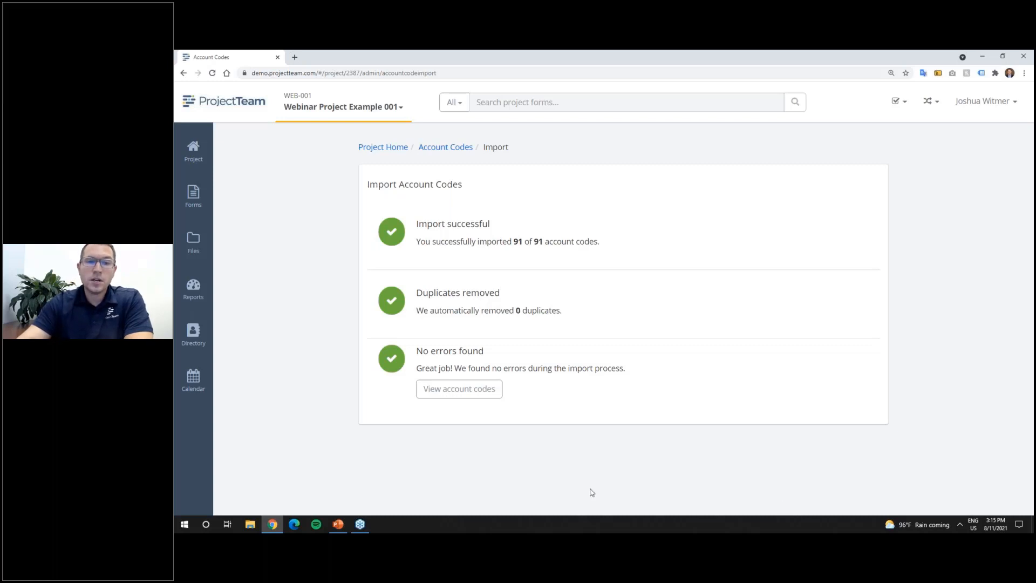
Review the list of imported account codes and the actions available for the PRE-CONSTRUCTION code.
{"action": "left_click", "coordinate": [485, 388]}
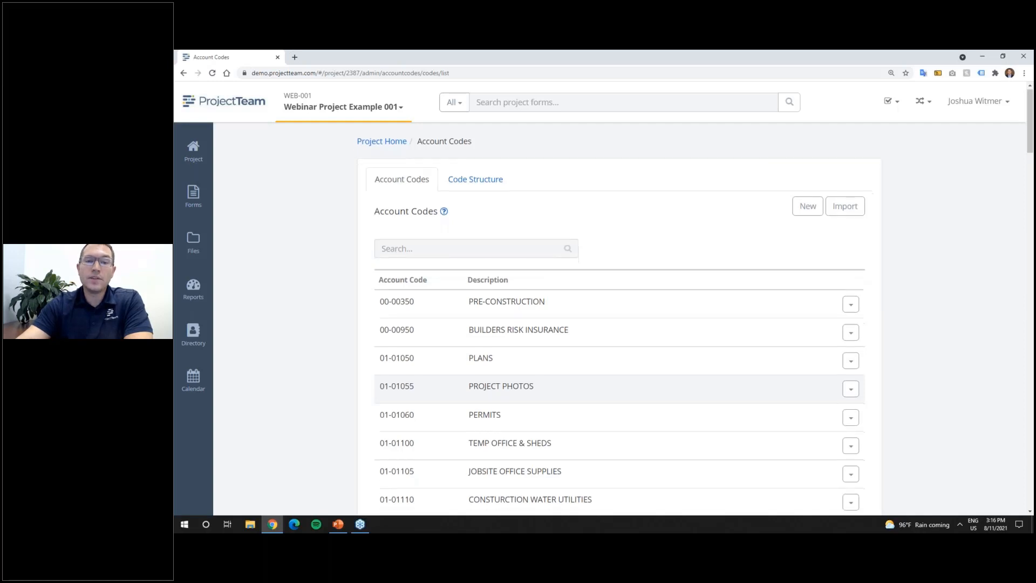
{"action": "scroll", "coordinate": [478, 392], "scroll_direction": "down", "scroll_amount": 3}
{"action": "scroll", "coordinate": [477, 392], "scroll_direction": "up", "scroll_amount": 3}
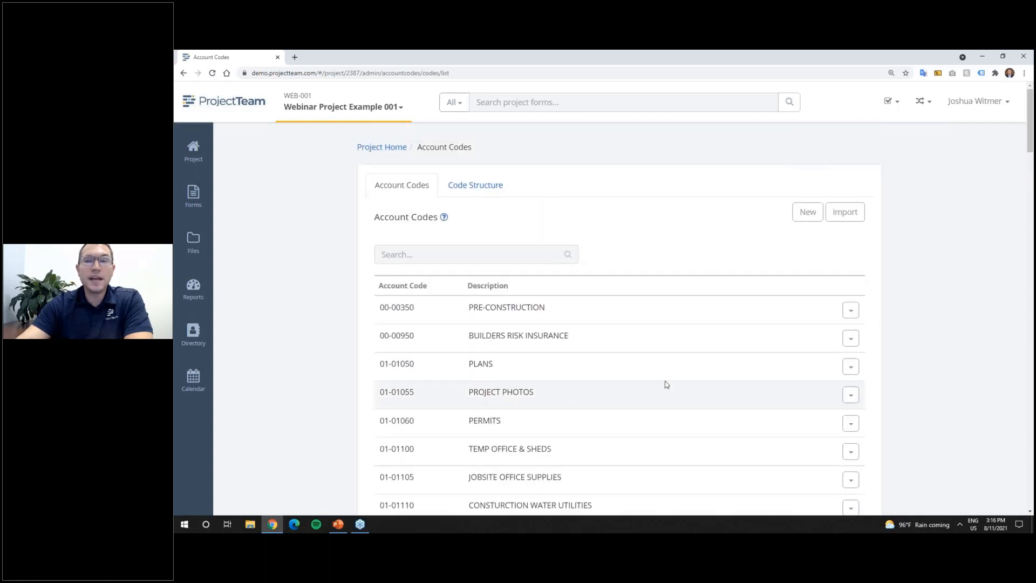
{"action": "left_click", "coordinate": [850, 312]}
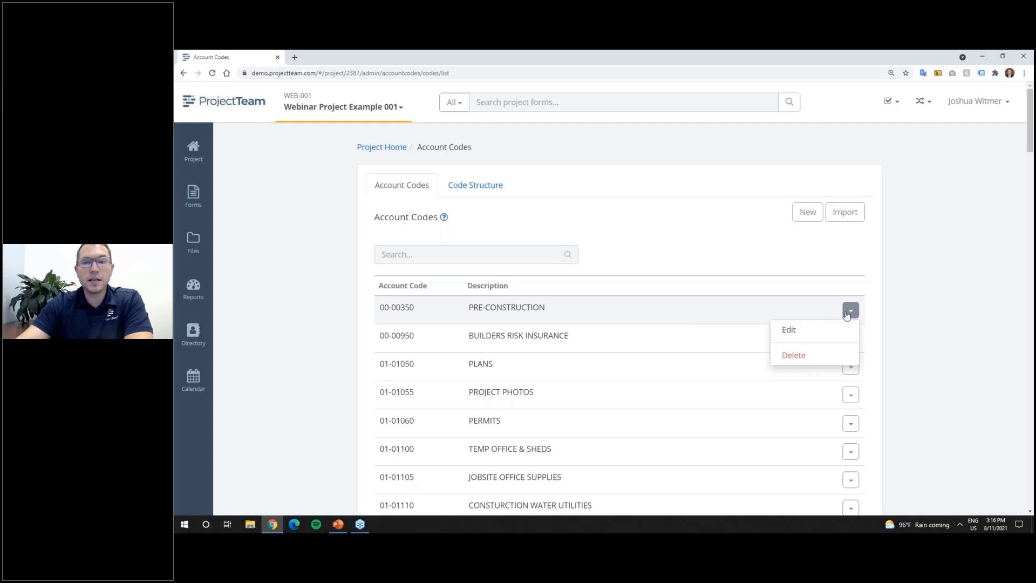
{"action": "left_click", "coordinate": [897, 329]}
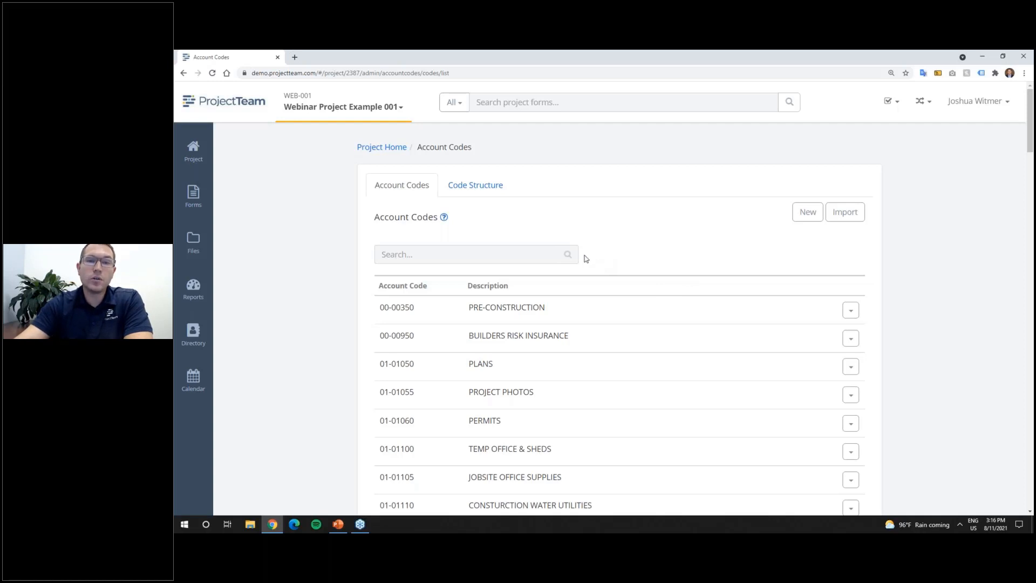
Open the project's Budget Items log.
{"action": "left_click", "coordinate": [194, 195]}
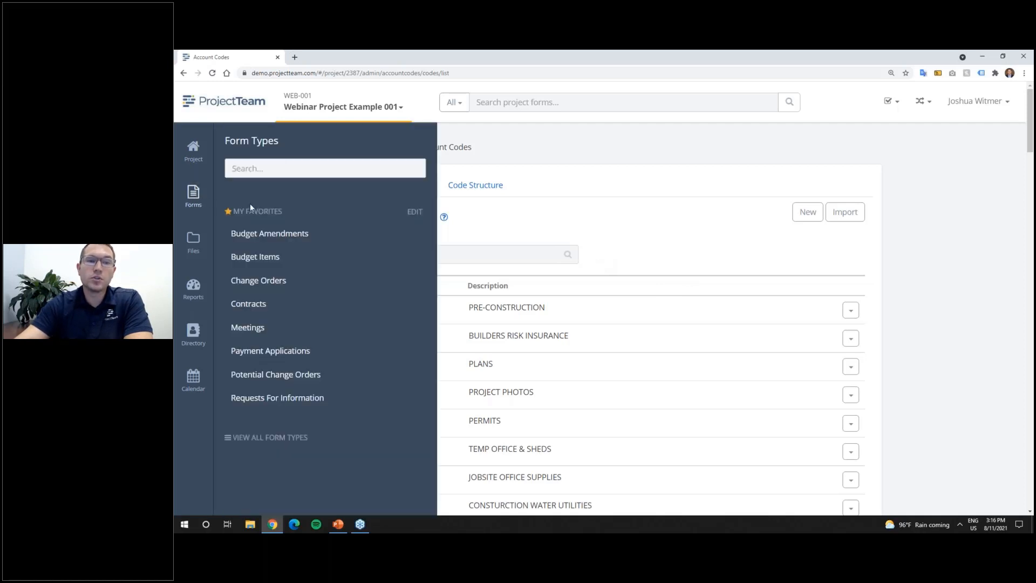
{"action": "left_click", "coordinate": [277, 256]}
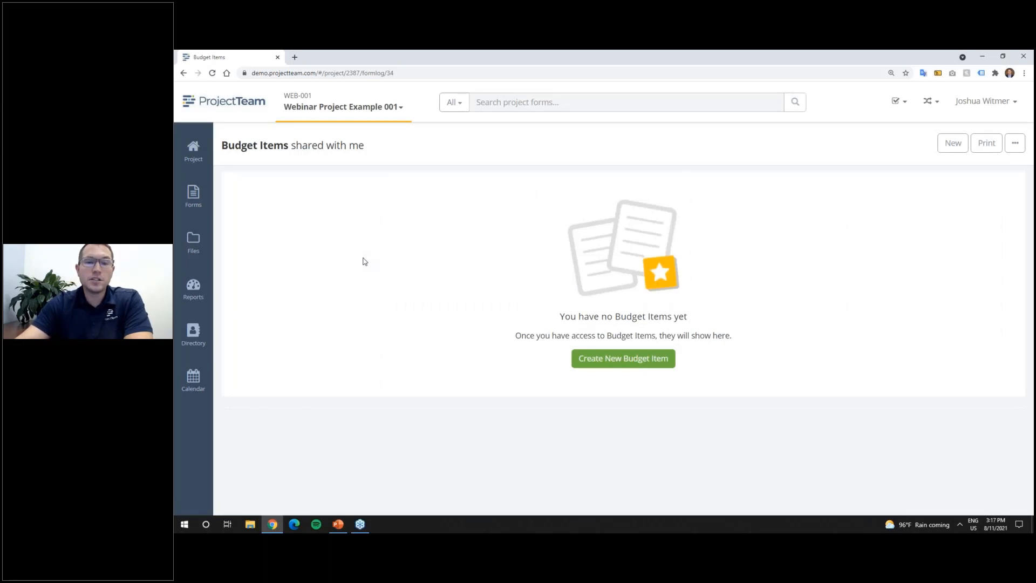
{"action": "left_click", "coordinate": [609, 363]}
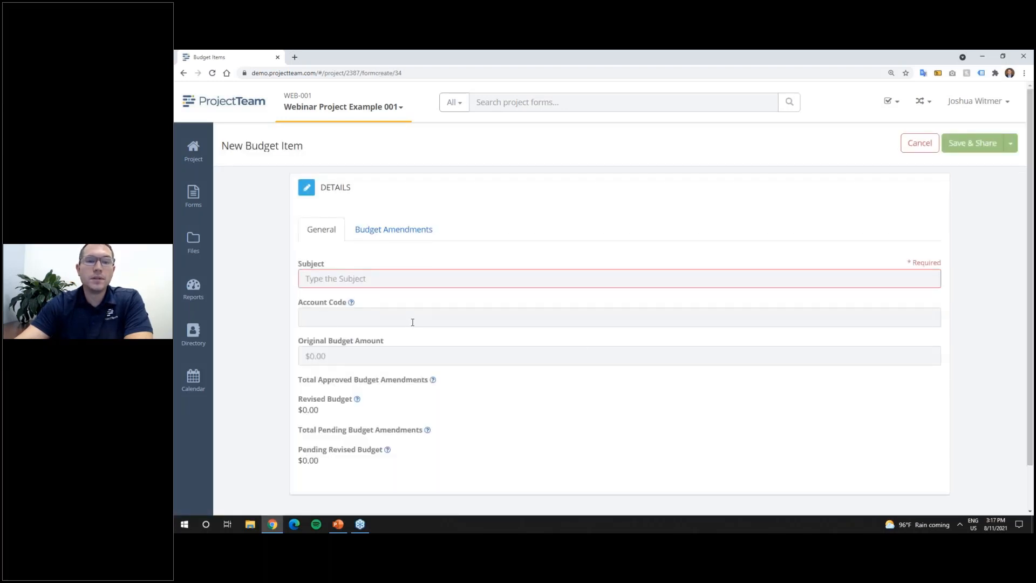
{"action": "left_click", "coordinate": [412, 322]}
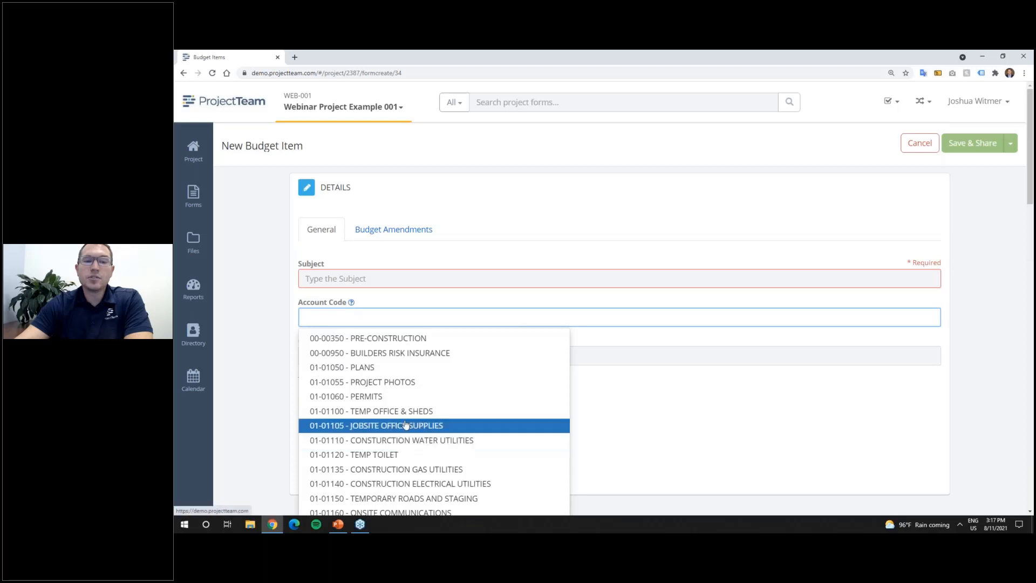
{"action": "left_click", "coordinate": [409, 338]}
{"action": "left_click", "coordinate": [413, 360]}
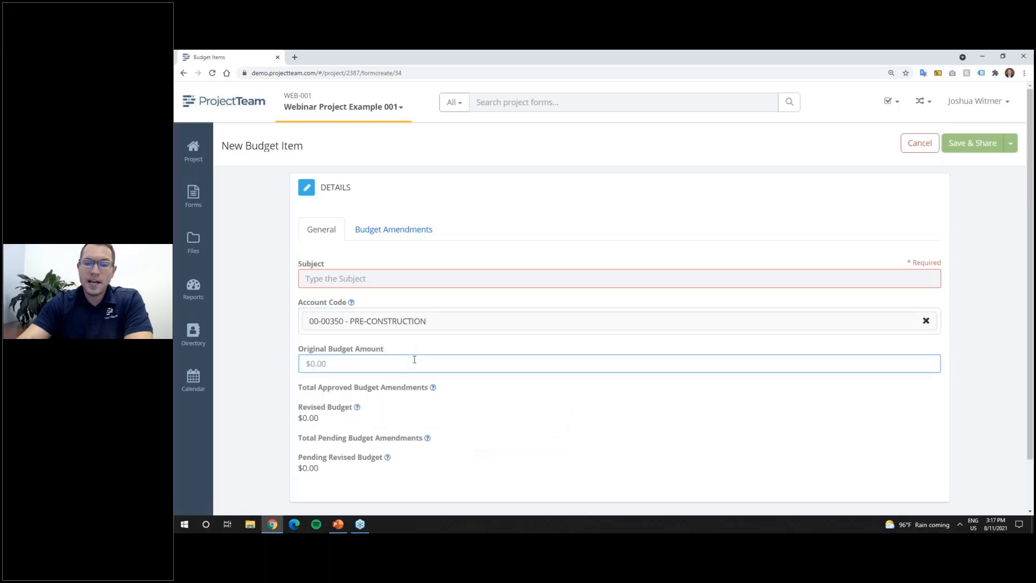
{"action": "type", "text": "900000"}
{"action": "left_click", "coordinate": [415, 349]}
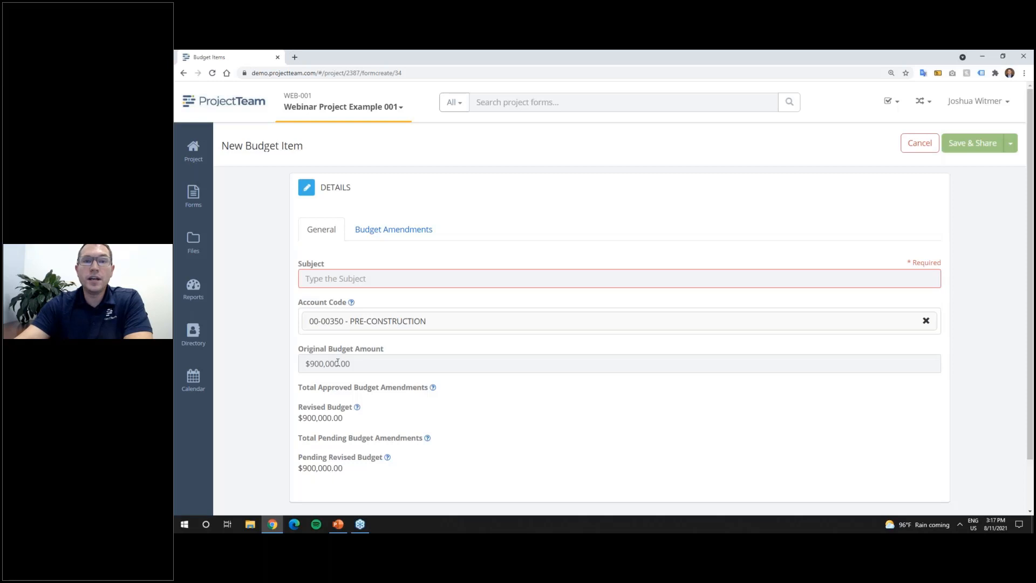
{"action": "left_click", "coordinate": [916, 144]}
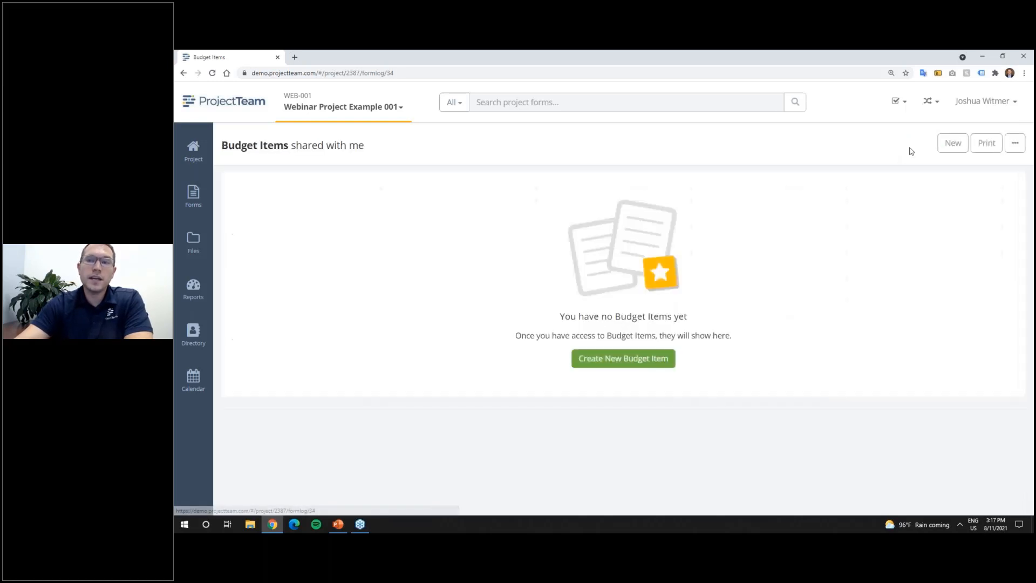
Batch import the budget items from Budget Items_Sample for Webinar.csv and open the Budget Items log.
{"action": "left_click", "coordinate": [1014, 143]}
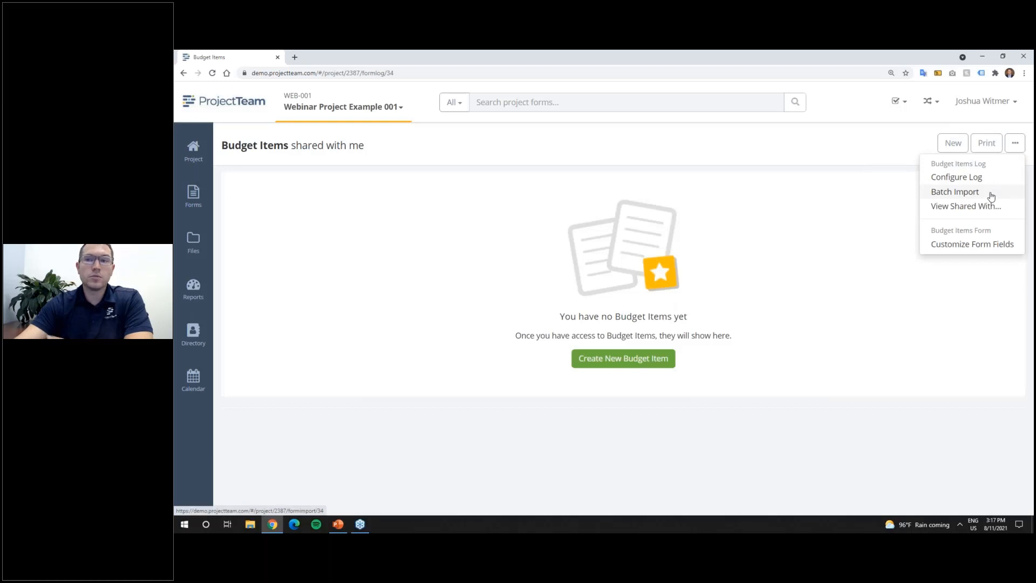
{"action": "left_click", "coordinate": [991, 195]}
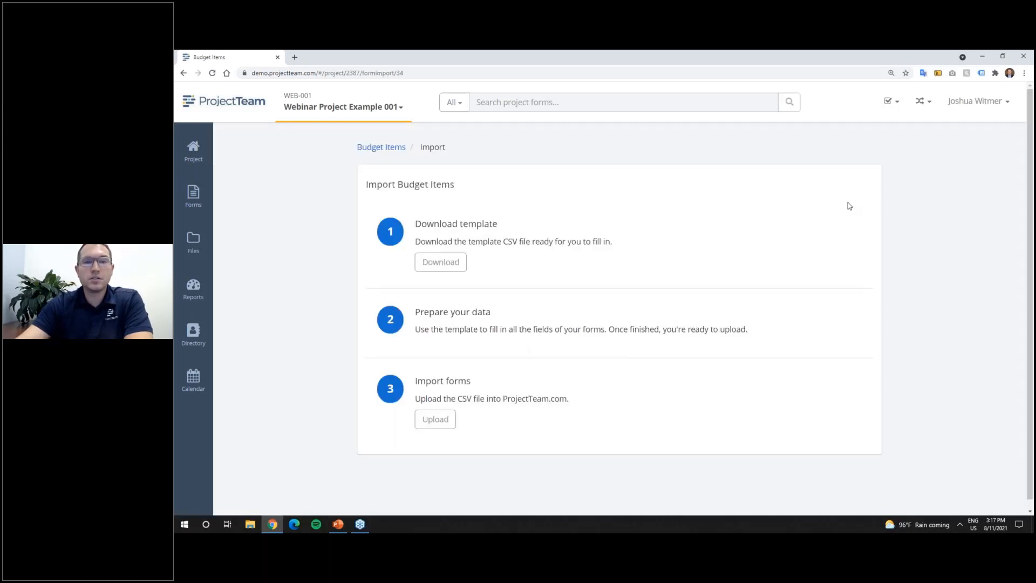
{"action": "left_click", "coordinate": [443, 421]}
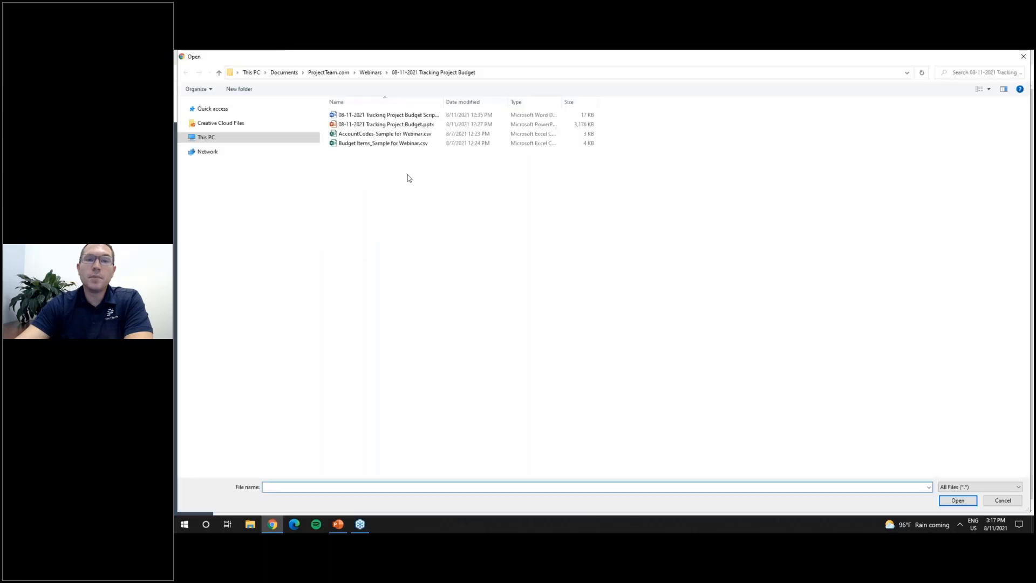
{"action": "left_click", "coordinate": [405, 144]}
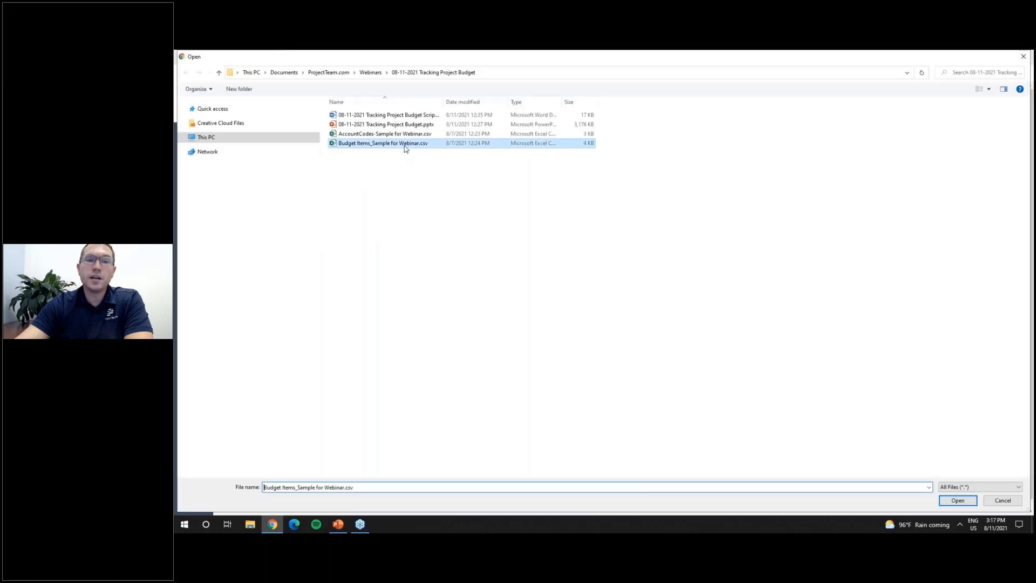
{"action": "left_click", "coordinate": [957, 500]}
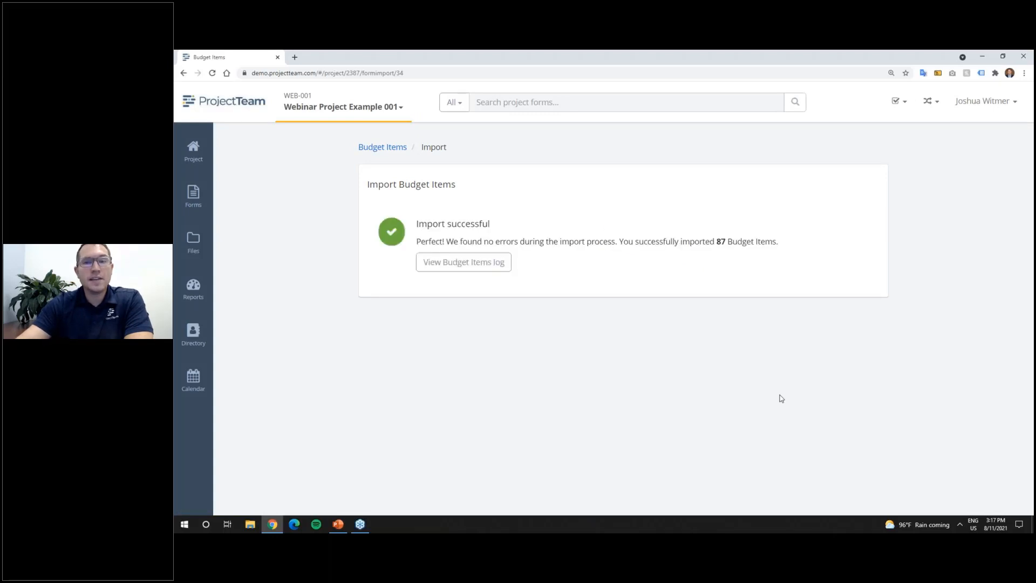
{"action": "left_click", "coordinate": [500, 271]}
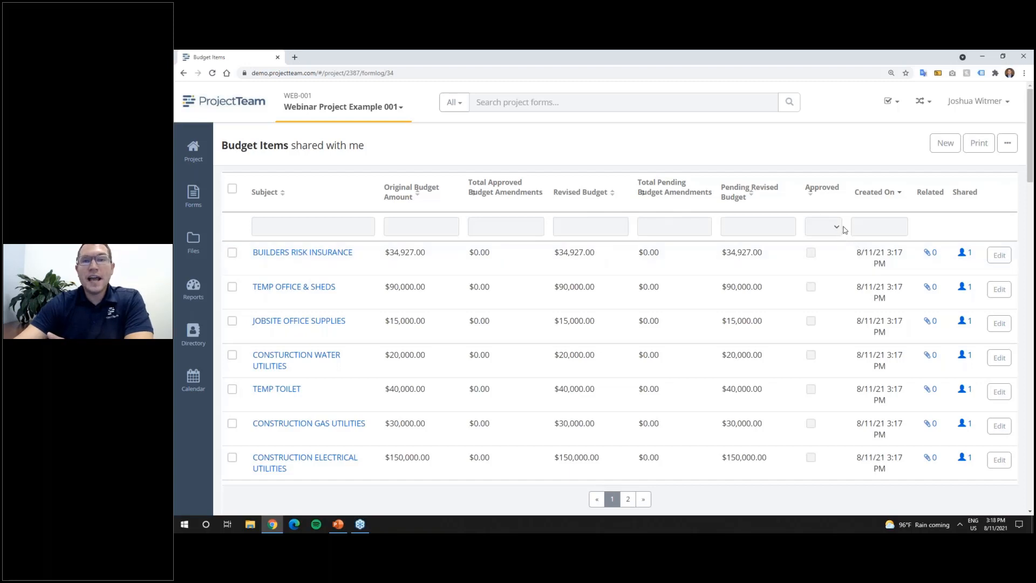
Configure the Budget Items log to hide the Total Pending Budget Amendments and Pending Revised Budget columns.
{"action": "left_click", "coordinate": [1007, 143]}
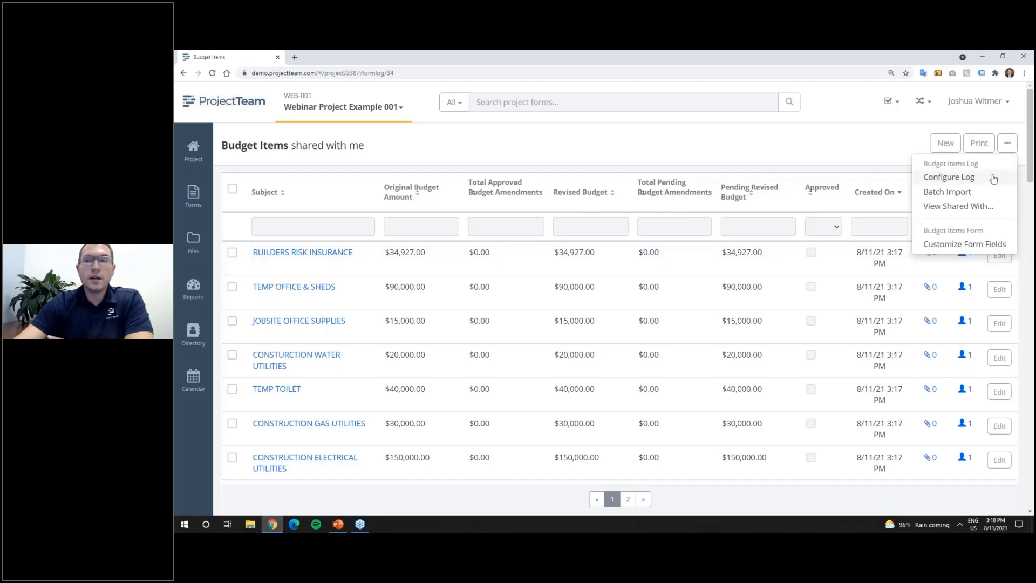
{"action": "left_click", "coordinate": [992, 179]}
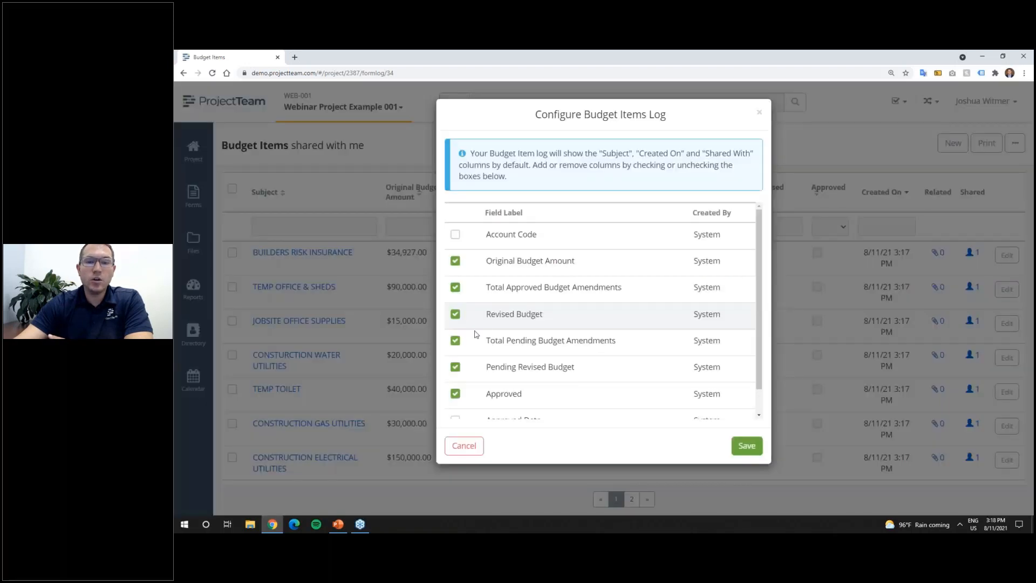
{"action": "left_click", "coordinate": [455, 341]}
{"action": "left_click", "coordinate": [456, 367]}
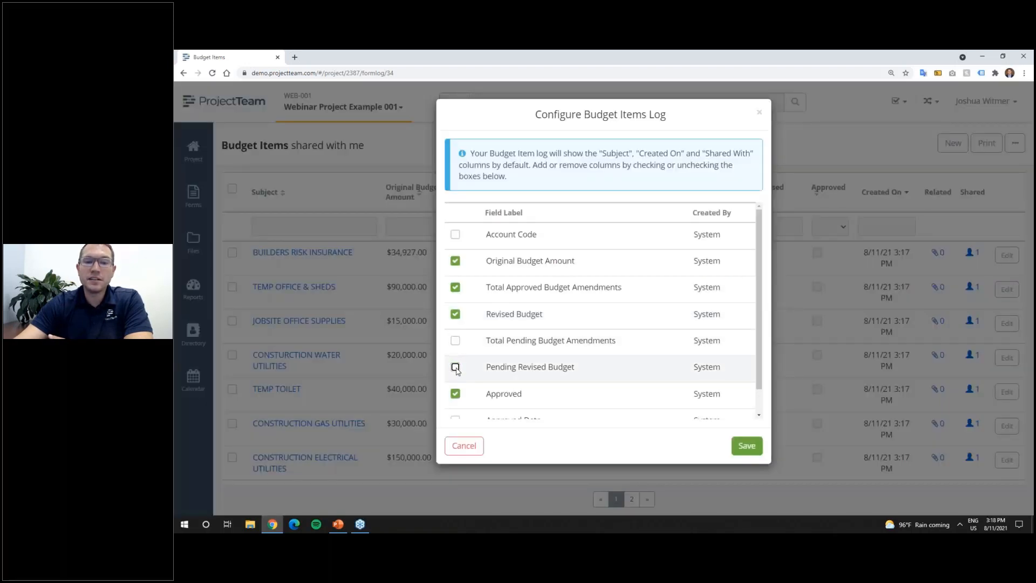
{"action": "left_click", "coordinate": [747, 446]}
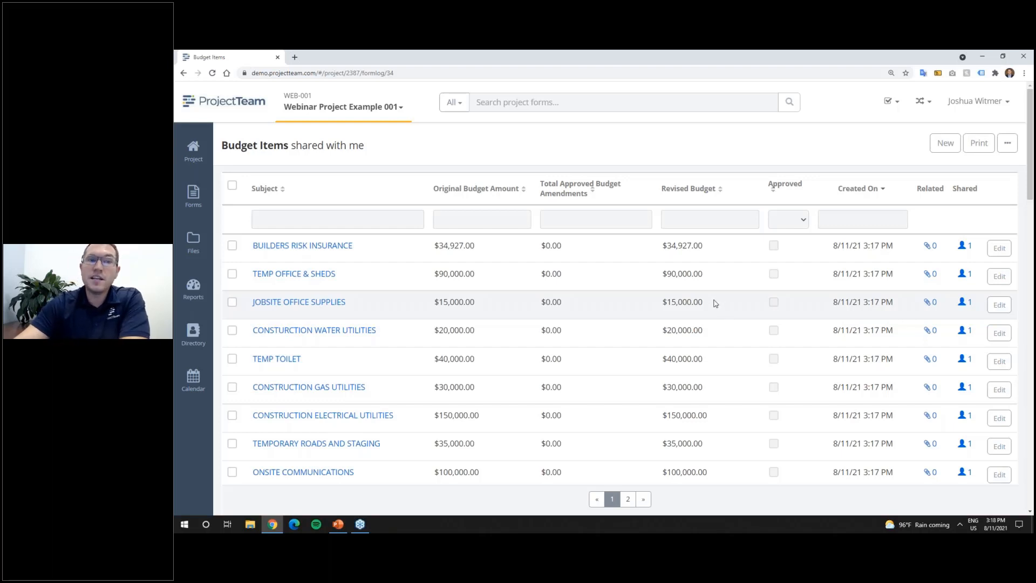
Lock the form fields of the BUILDERS RISK INSURANCE budget item and return to the Budget Items log.
{"action": "left_click", "coordinate": [337, 247]}
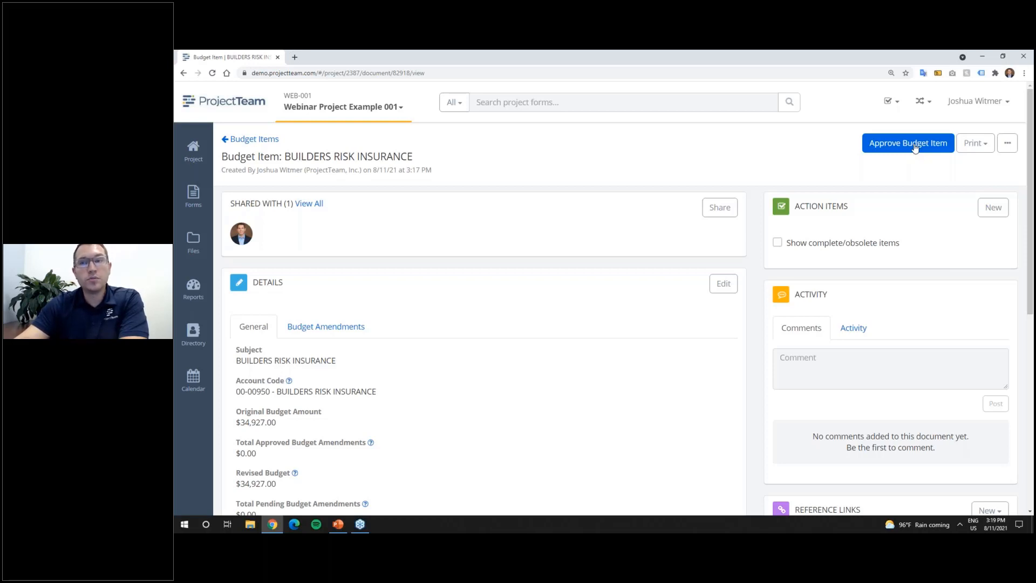
{"action": "left_click", "coordinate": [1007, 144]}
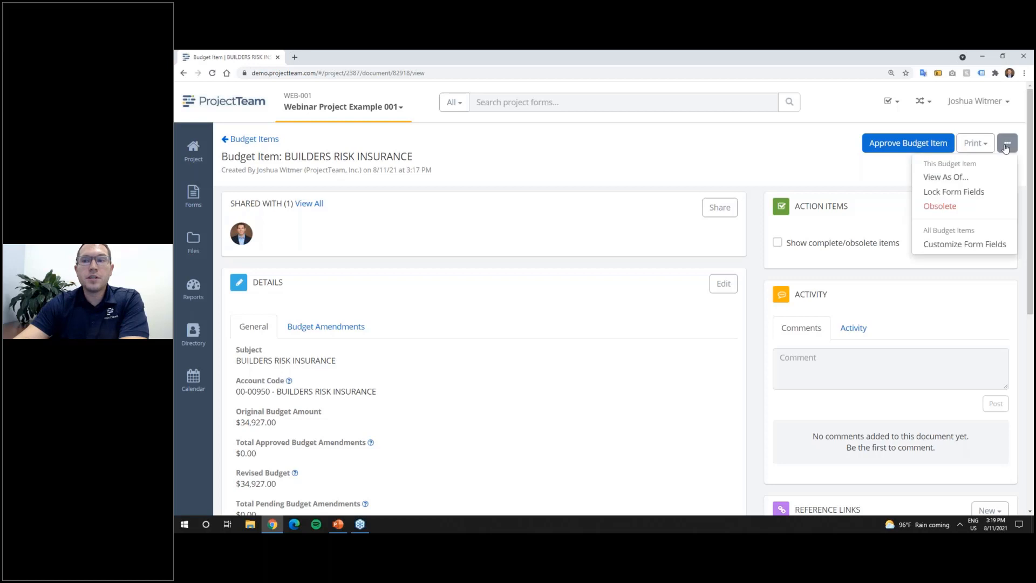
{"action": "left_click", "coordinate": [994, 199]}
{"action": "left_click", "coordinate": [670, 248]}
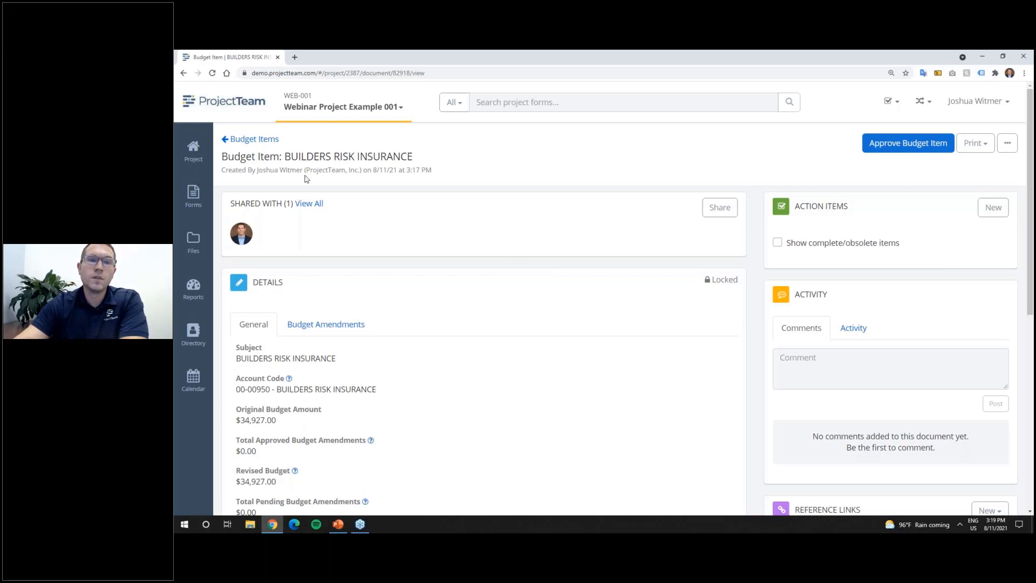
{"action": "left_click", "coordinate": [254, 139]}
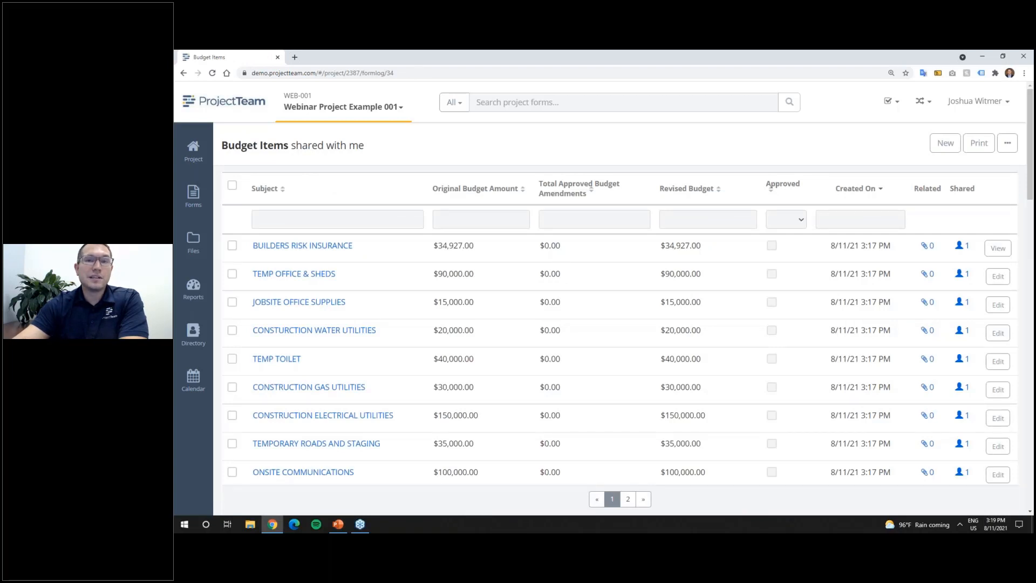
{"action": "left_click", "coordinate": [232, 245]}
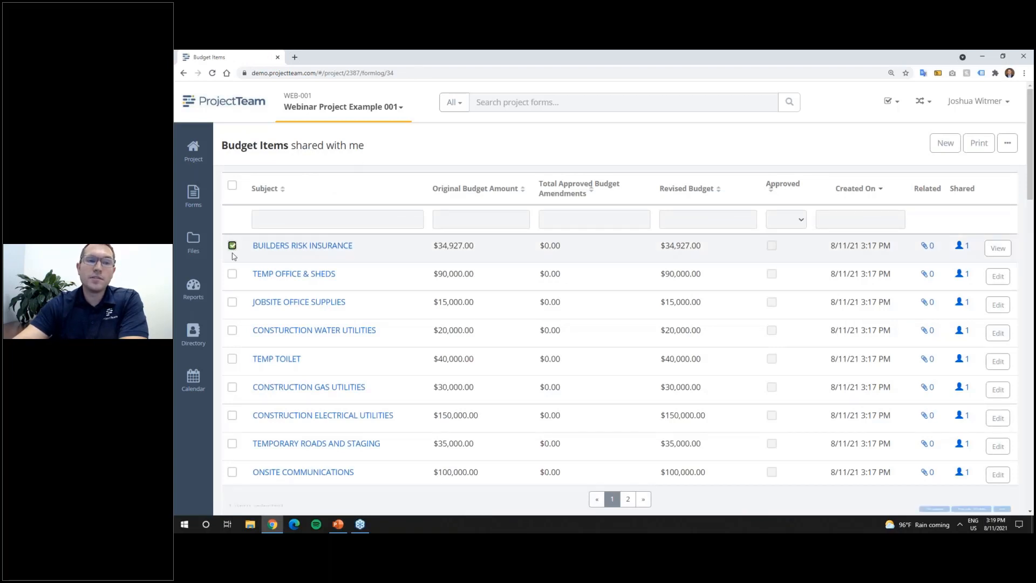
{"action": "left_click", "coordinate": [232, 273]}
{"action": "left_click", "coordinate": [232, 186]}
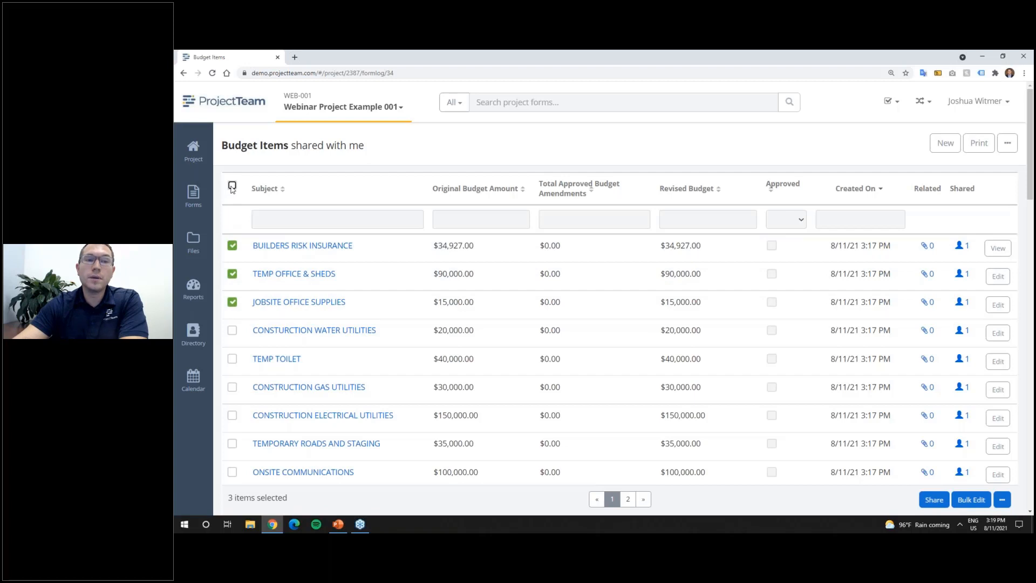
{"action": "left_click", "coordinate": [1002, 498]}
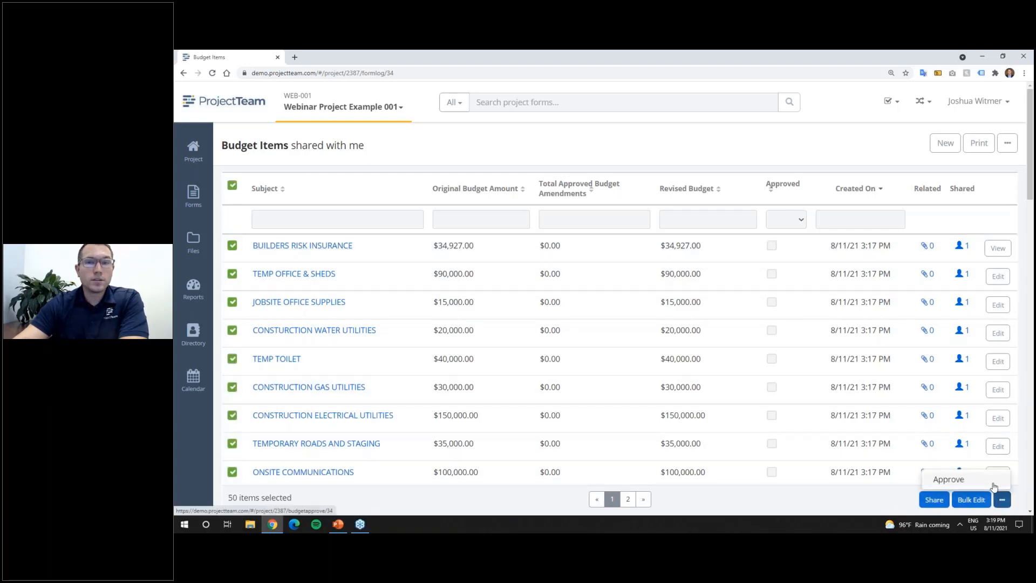
{"action": "left_click", "coordinate": [993, 486]}
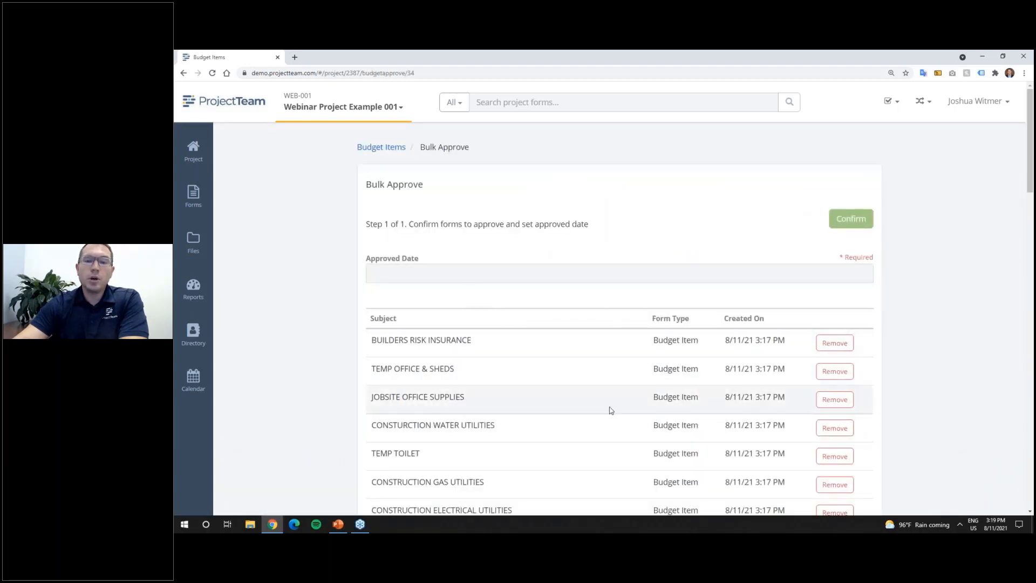
{"action": "left_click", "coordinate": [456, 275]}
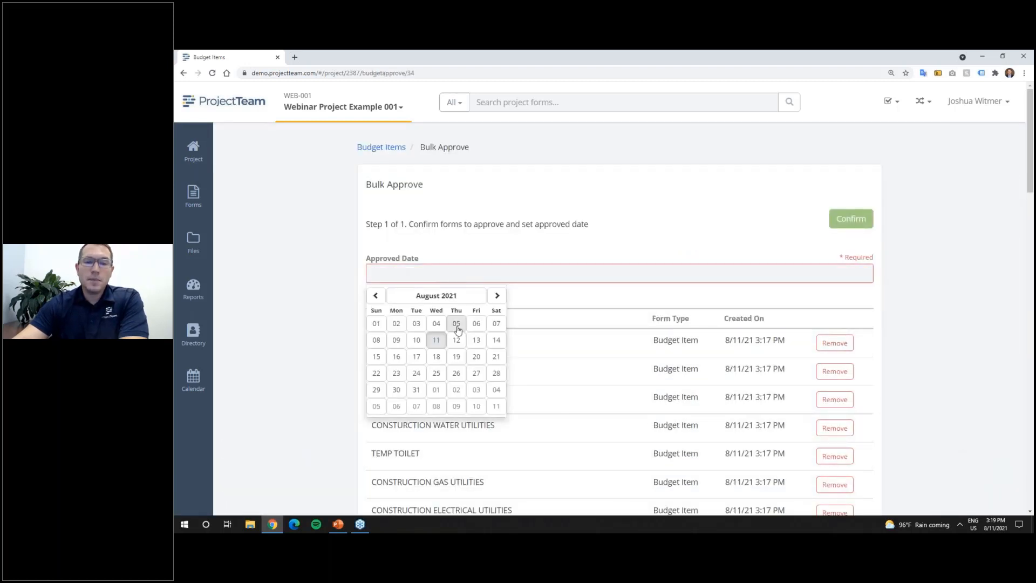
{"action": "left_click", "coordinate": [437, 341]}
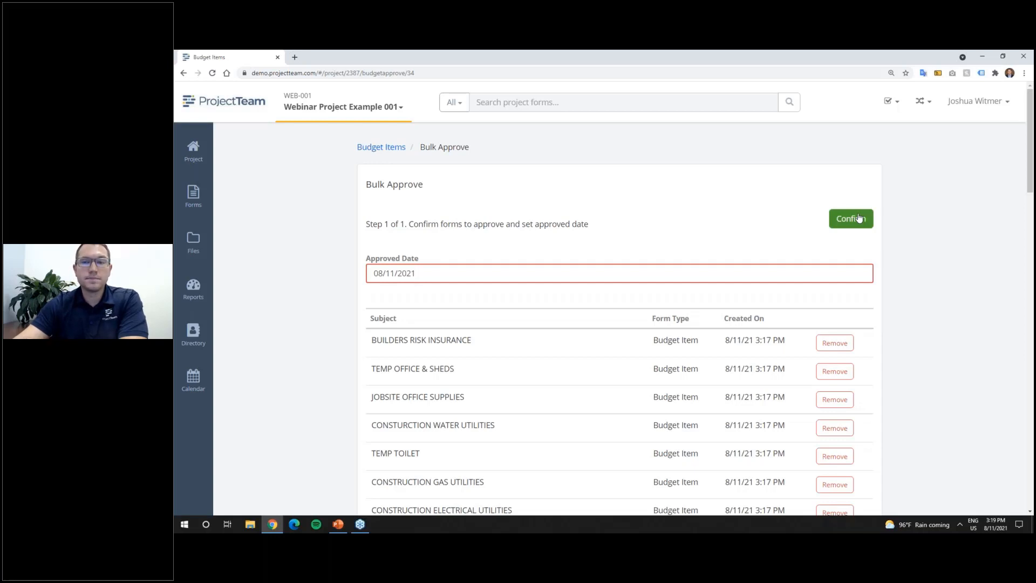
{"action": "left_click", "coordinate": [396, 154]}
{"action": "left_click", "coordinate": [665, 199]}
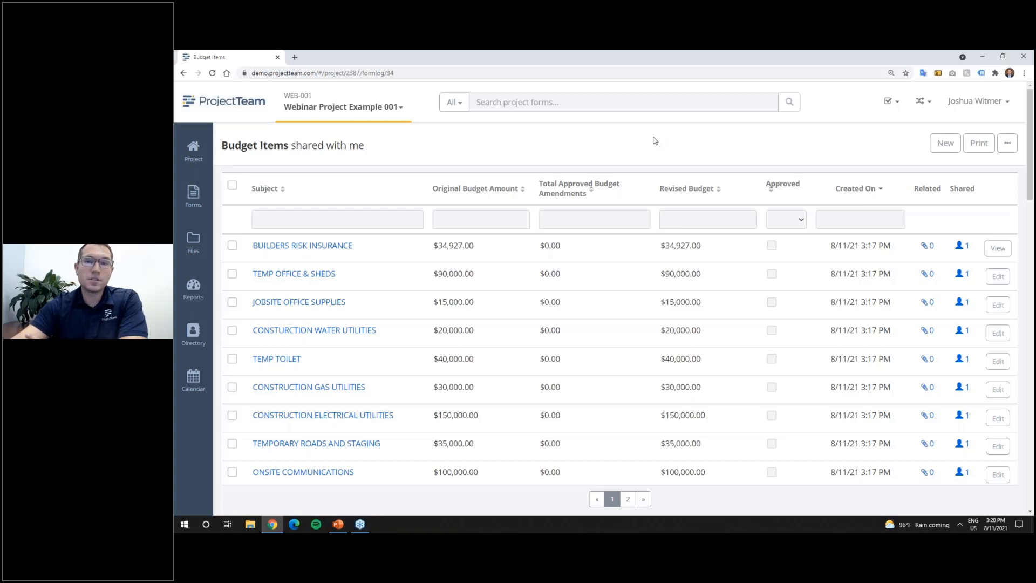
Open the BUILDERS RISK INSURANCE budget item and unlock its form fields.
{"action": "left_click", "coordinate": [324, 246]}
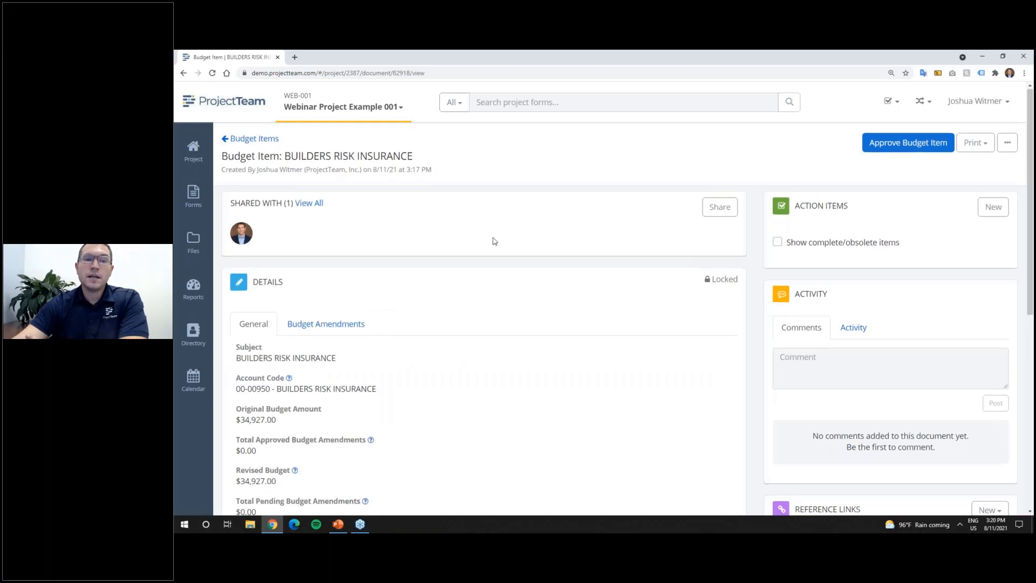
{"action": "scroll", "coordinate": [492, 238], "scroll_direction": "down", "scroll_amount": 2}
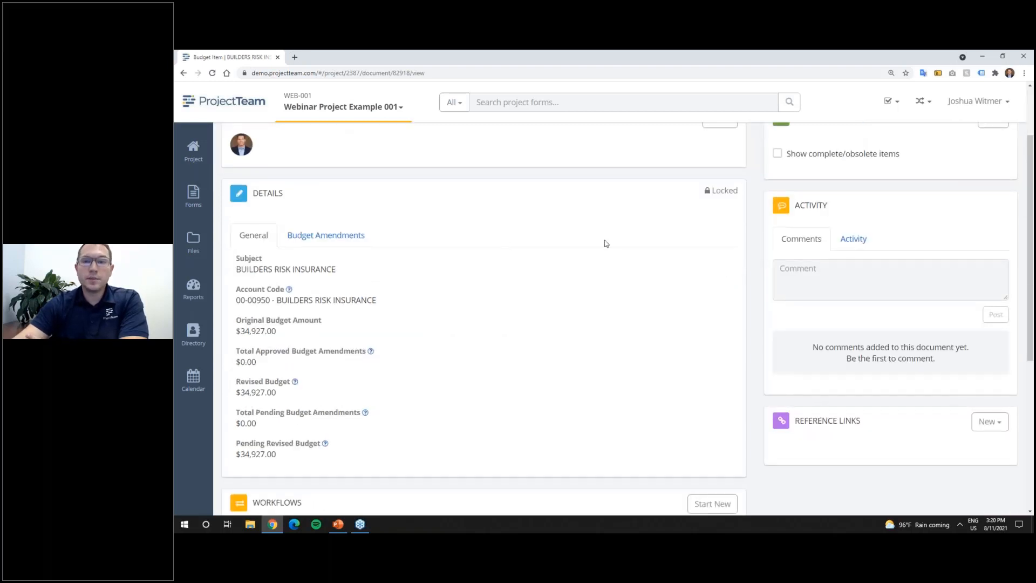
{"action": "scroll", "coordinate": [605, 243], "scroll_direction": "up", "scroll_amount": 2}
{"action": "left_click", "coordinate": [1007, 143]}
{"action": "left_click", "coordinate": [979, 193]}
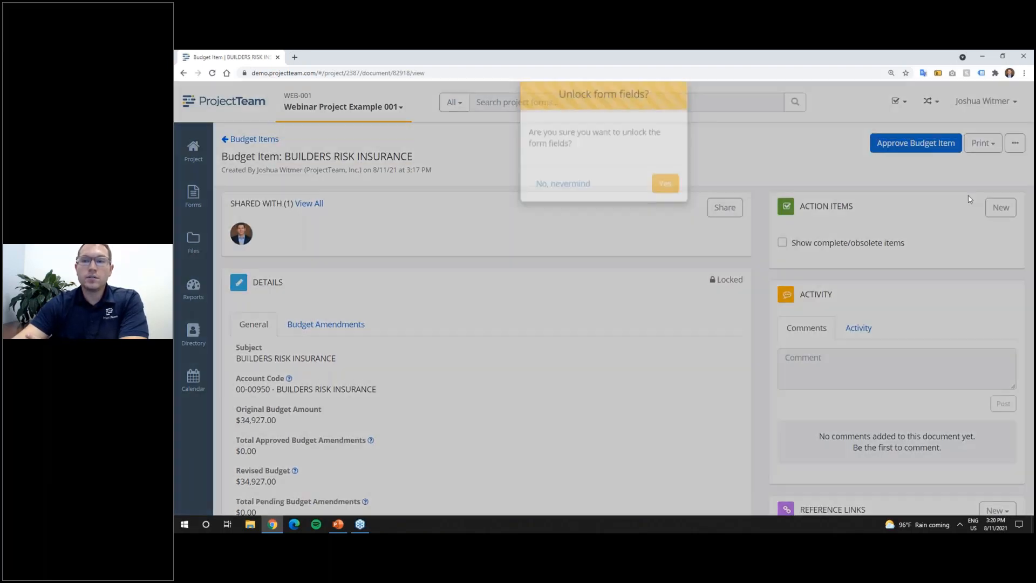
{"action": "left_click", "coordinate": [663, 205]}
Review the general details and the approved and pending budget amendments of the BUILDERS RISK INSURANCE item.
{"action": "scroll", "coordinate": [588, 268], "scroll_direction": "down", "scroll_amount": 2}
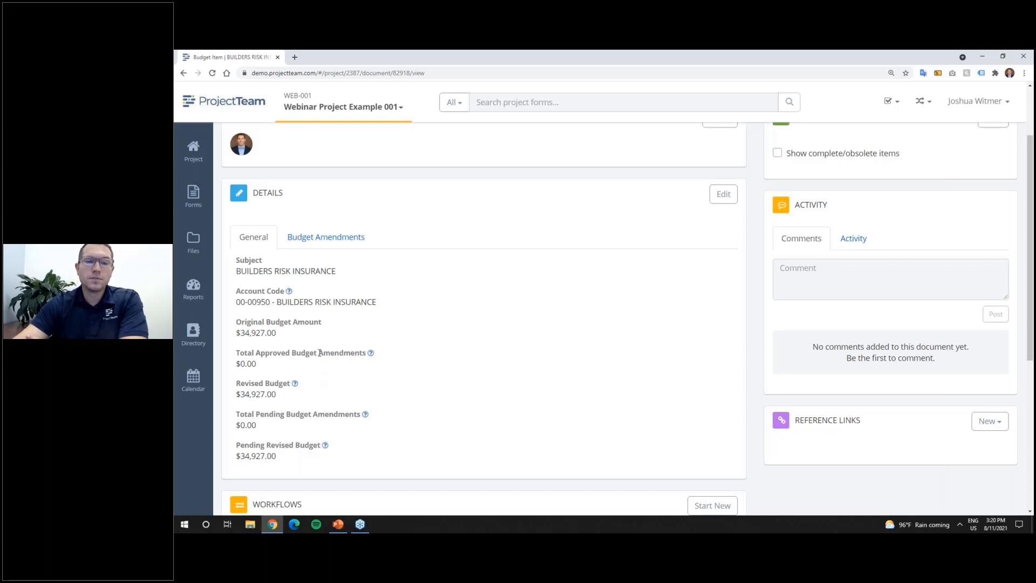
{"action": "left_click", "coordinate": [325, 237]}
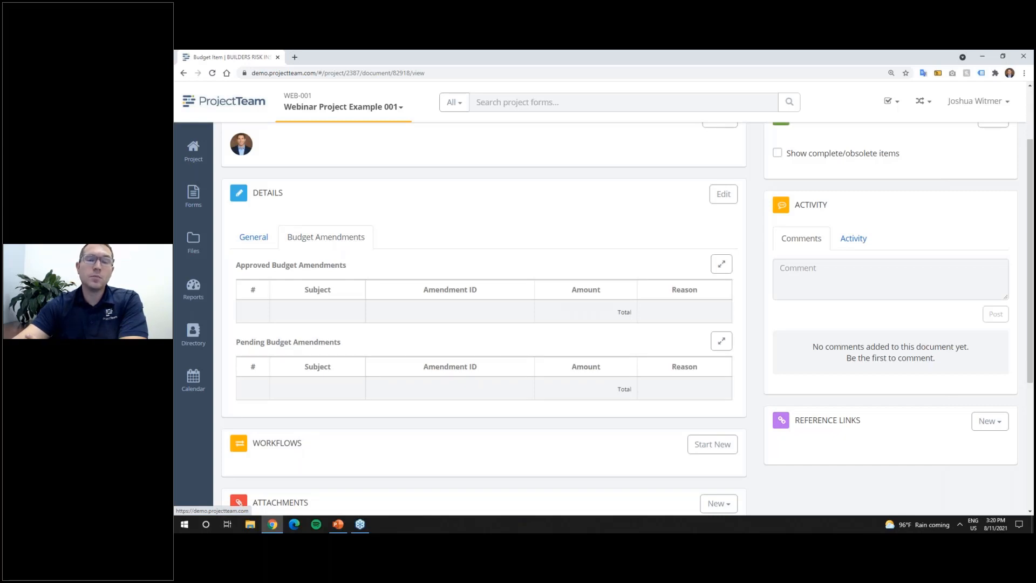
{"action": "left_click", "coordinate": [253, 237]}
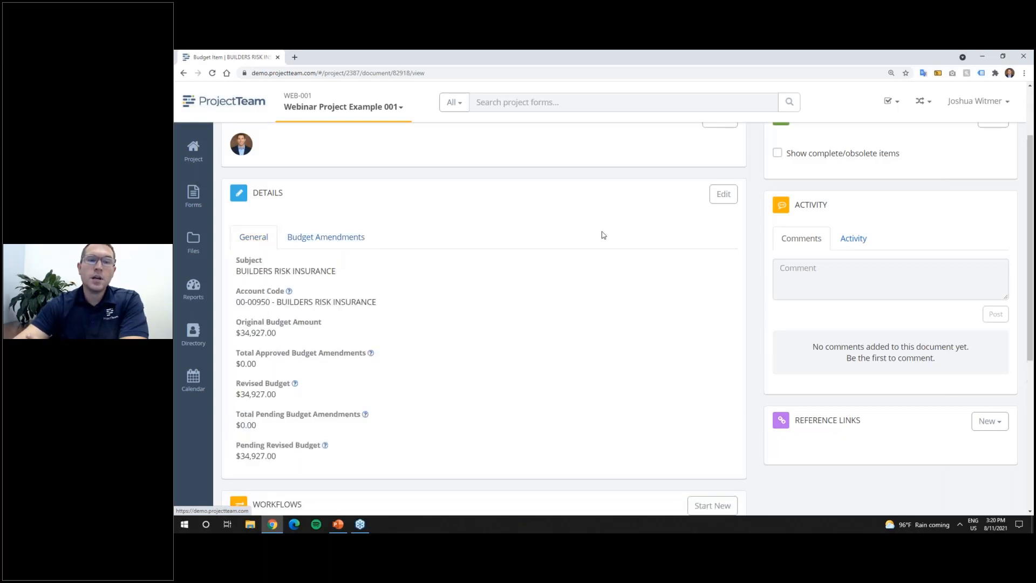
{"action": "scroll", "coordinate": [623, 243], "scroll_direction": "up", "scroll_amount": 2}
{"action": "scroll", "coordinate": [623, 244], "scroll_direction": "up", "scroll_amount": 1}
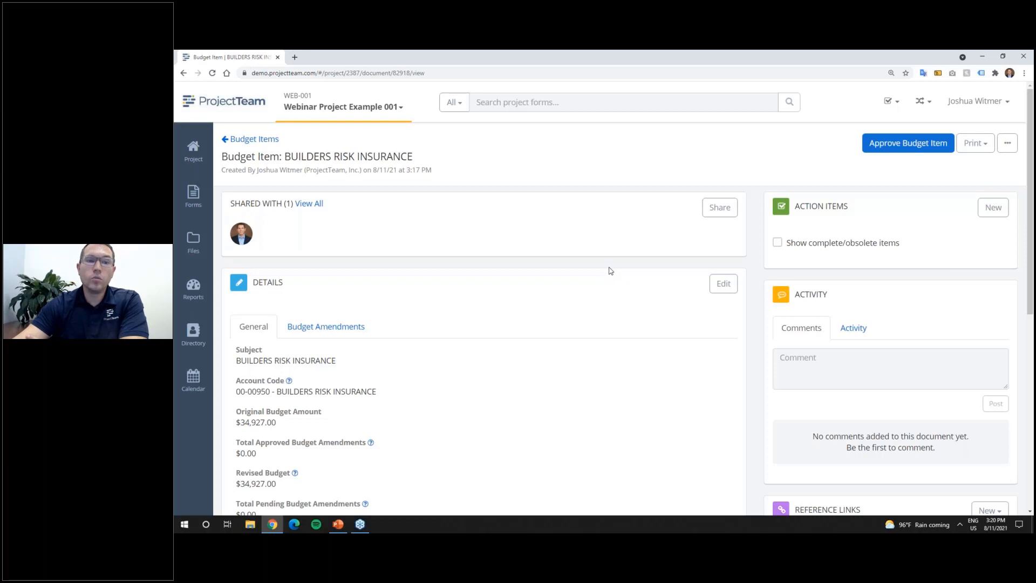
Open the form field customization for all Budget Items from the BUILDERS RISK INSURANCE item.
{"action": "scroll", "coordinate": [610, 271], "scroll_direction": "down", "scroll_amount": 1}
{"action": "scroll", "coordinate": [610, 271], "scroll_direction": "up", "scroll_amount": 1}
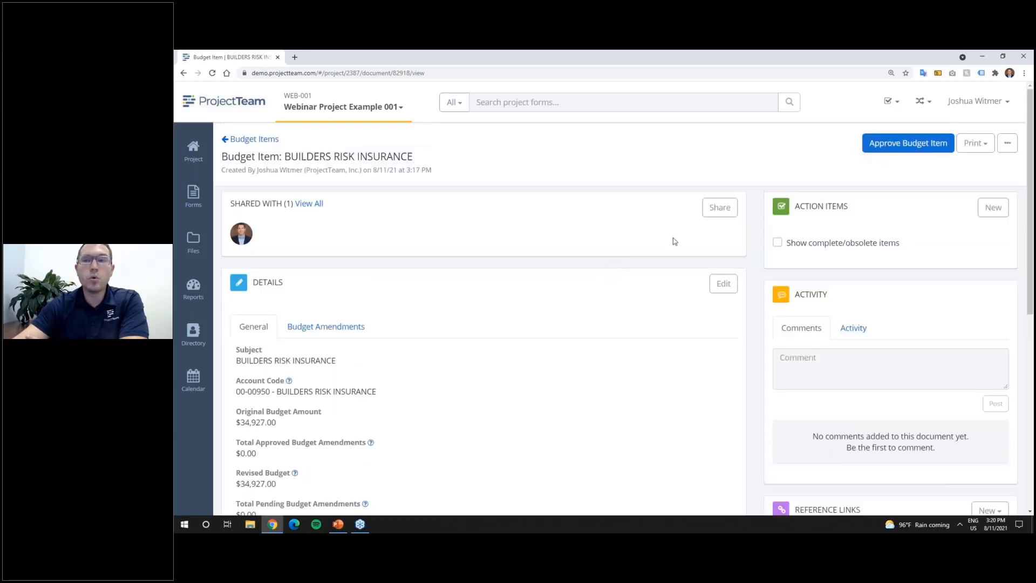
{"action": "left_click", "coordinate": [1007, 143]}
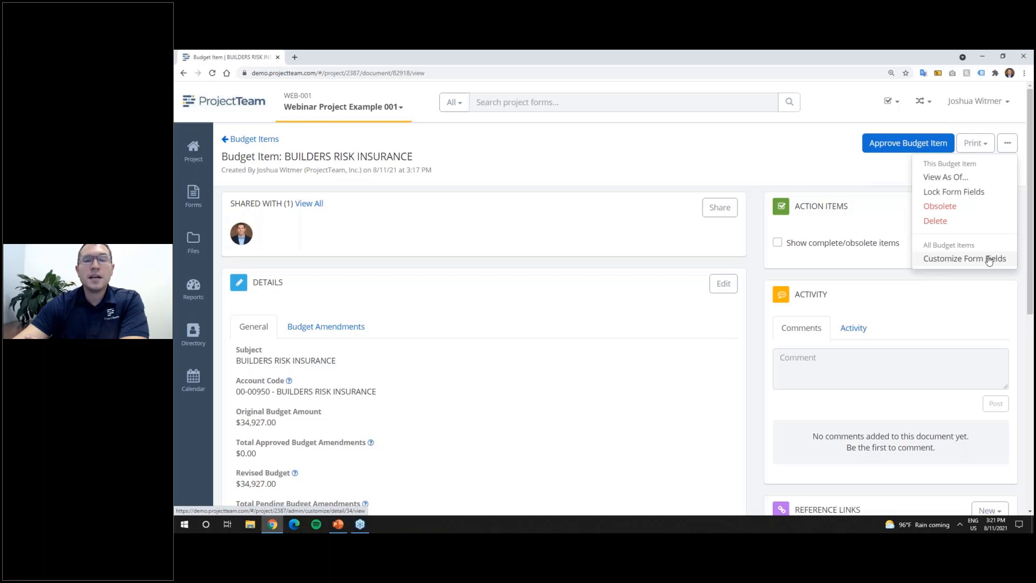
{"action": "left_click_drag", "start_coordinate": [987, 261], "coordinate": [960, 265]}
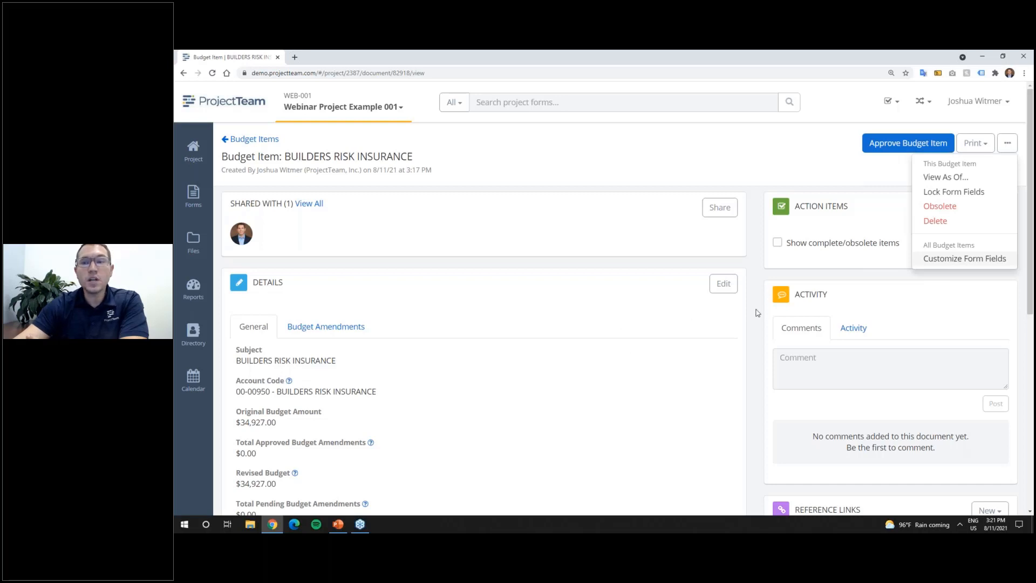
{"action": "left_click", "coordinate": [931, 263]}
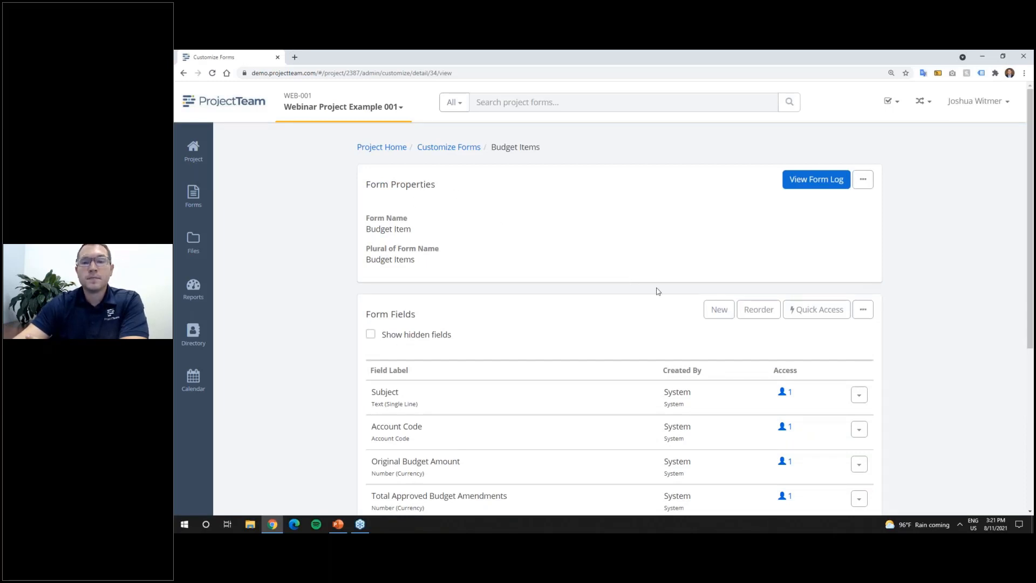
Start a new Collection field labelled "Forecast Information" on the Budget Items form and include row numbers.
{"action": "left_click", "coordinate": [712, 312]}
{"action": "scroll", "coordinate": [693, 315], "scroll_direction": "down", "scroll_amount": 1}
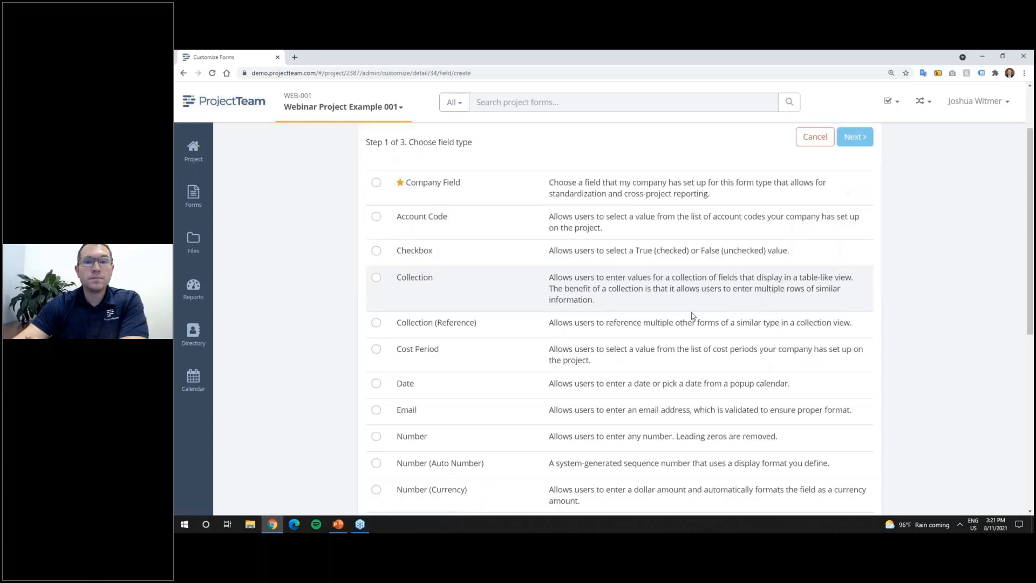
{"action": "left_click", "coordinate": [377, 277]}
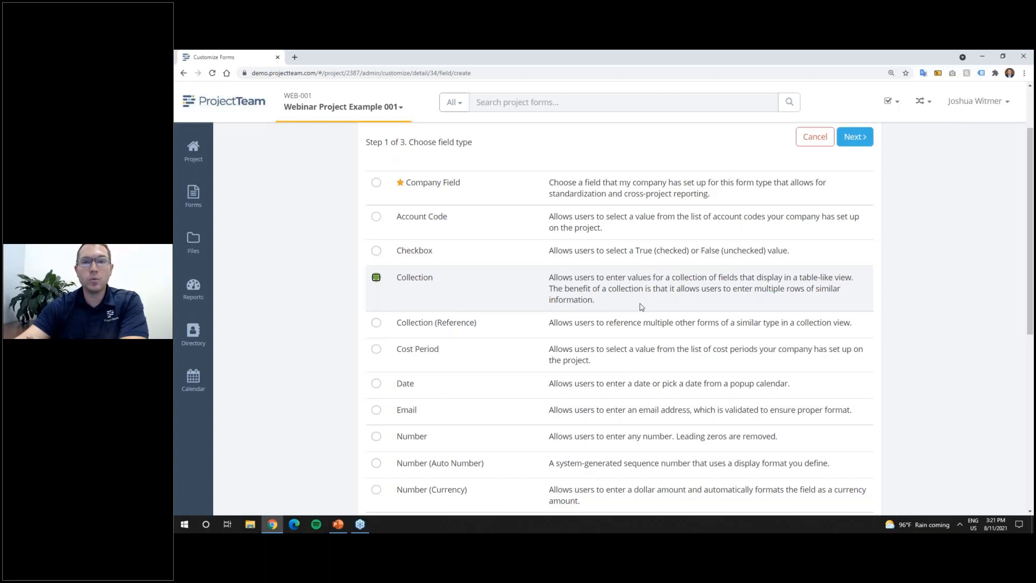
{"action": "left_click", "coordinate": [858, 138]}
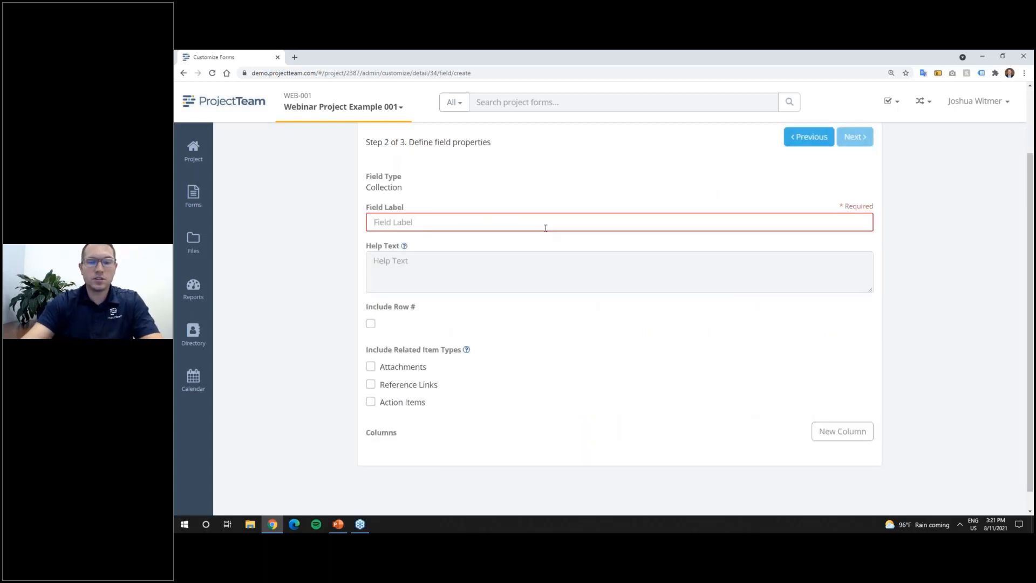
{"action": "type", "text": "Forecast"}
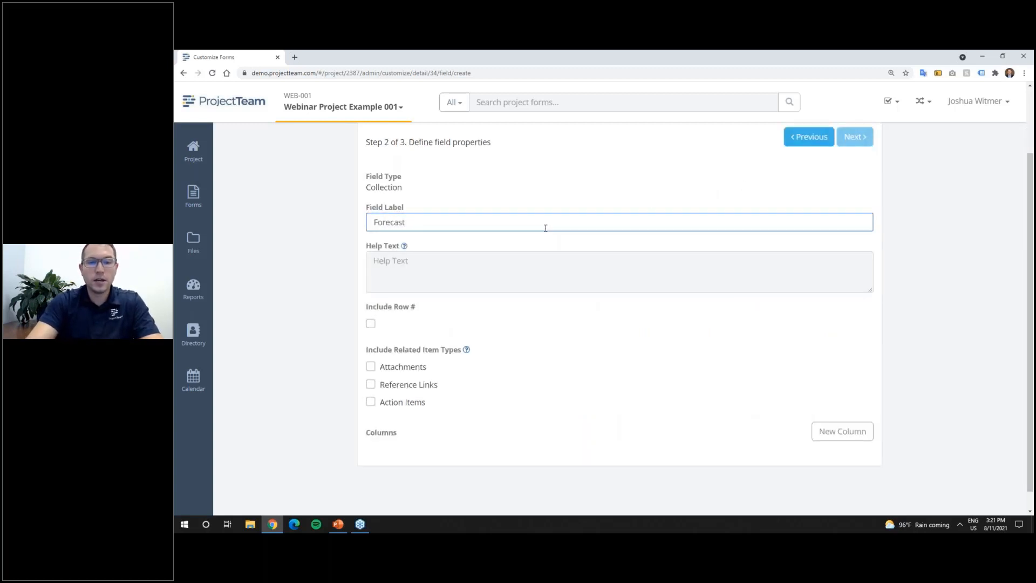
{"action": "type", "text": " Information"}
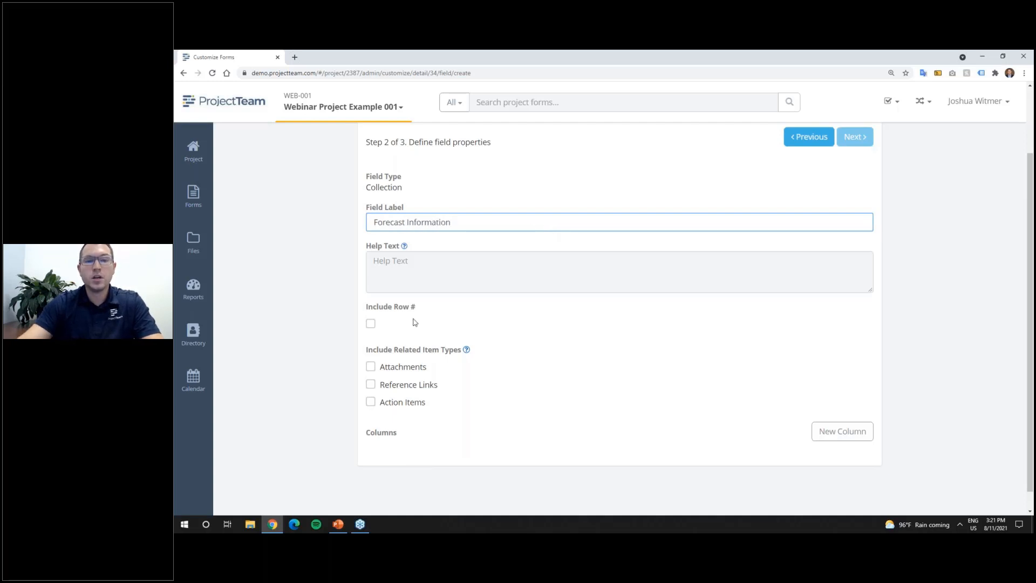
{"action": "left_click", "coordinate": [371, 324]}
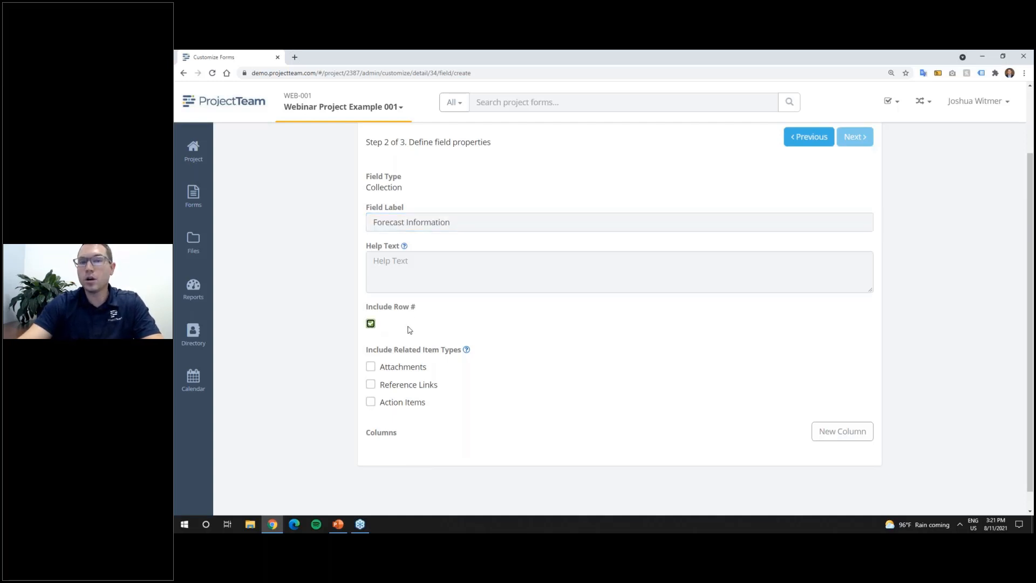
Add a Date column labelled "Forecast Date" to the collection, keep the default access, and save it with another new column started.
{"action": "left_click", "coordinate": [823, 433]}
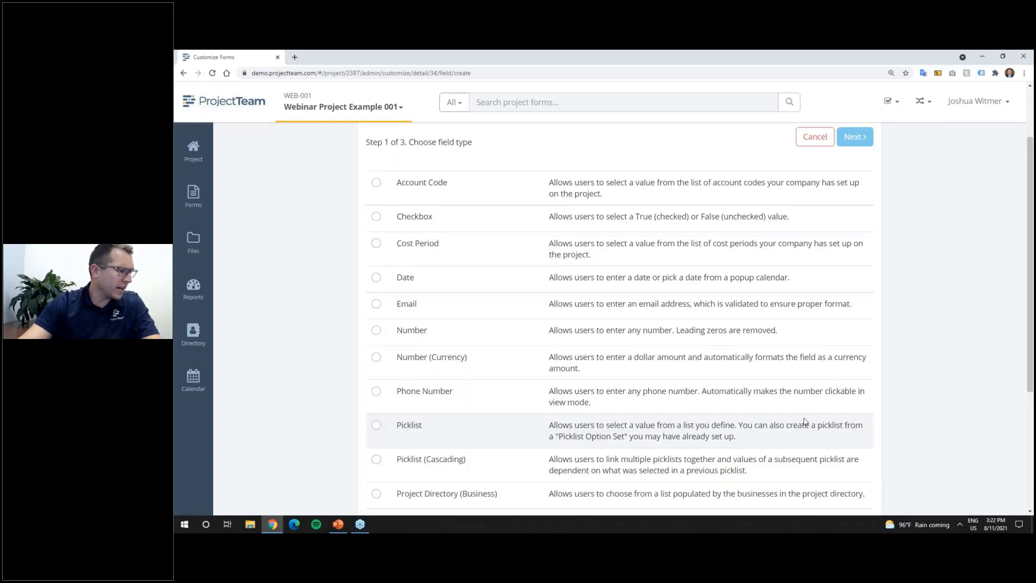
{"action": "left_click", "coordinate": [377, 277]}
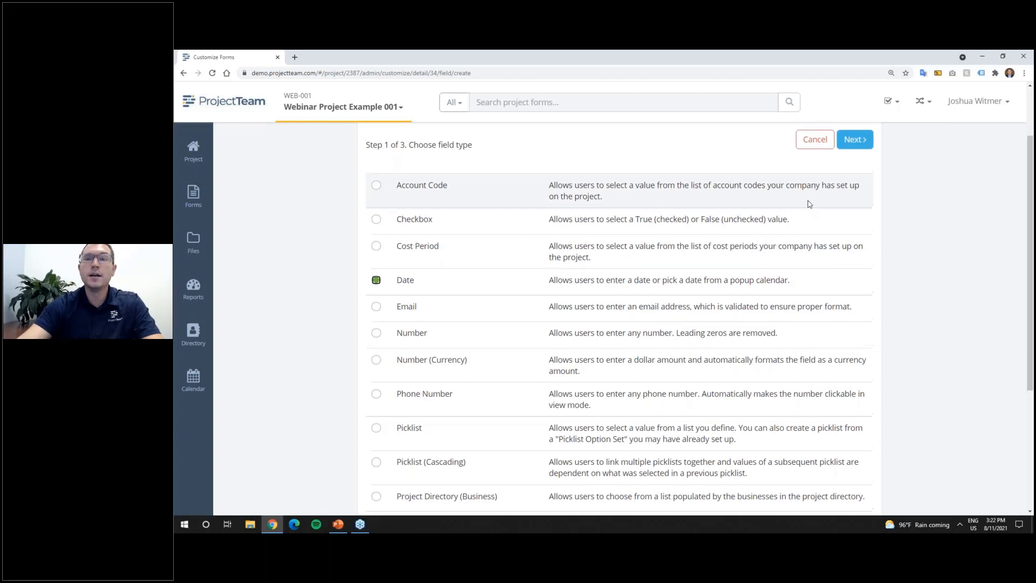
{"action": "scroll", "coordinate": [820, 195], "scroll_direction": "up", "scroll_amount": 1}
{"action": "left_click", "coordinate": [855, 179]}
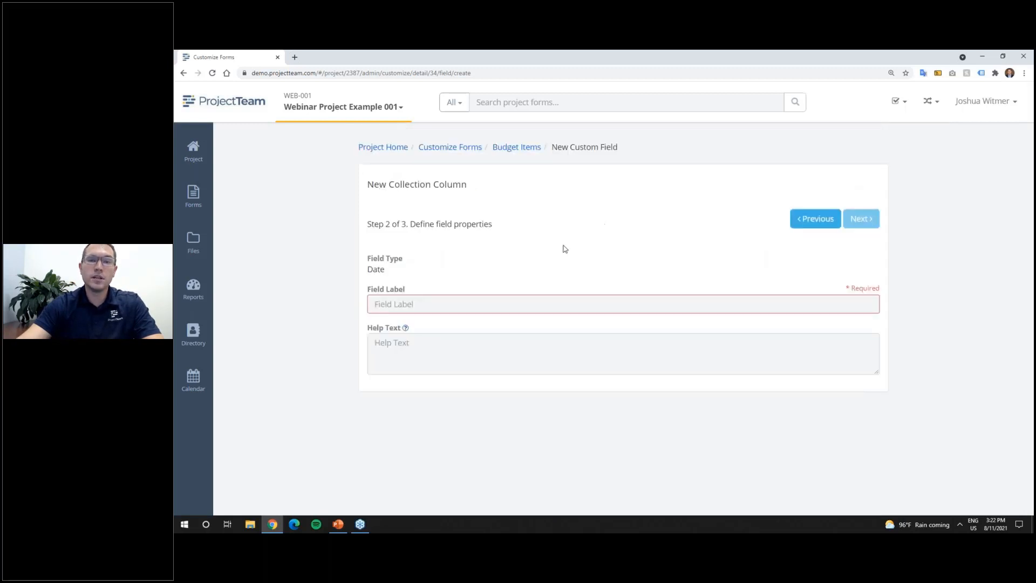
{"action": "left_click", "coordinate": [513, 296]}
{"action": "type", "text": "Forecast Date"}
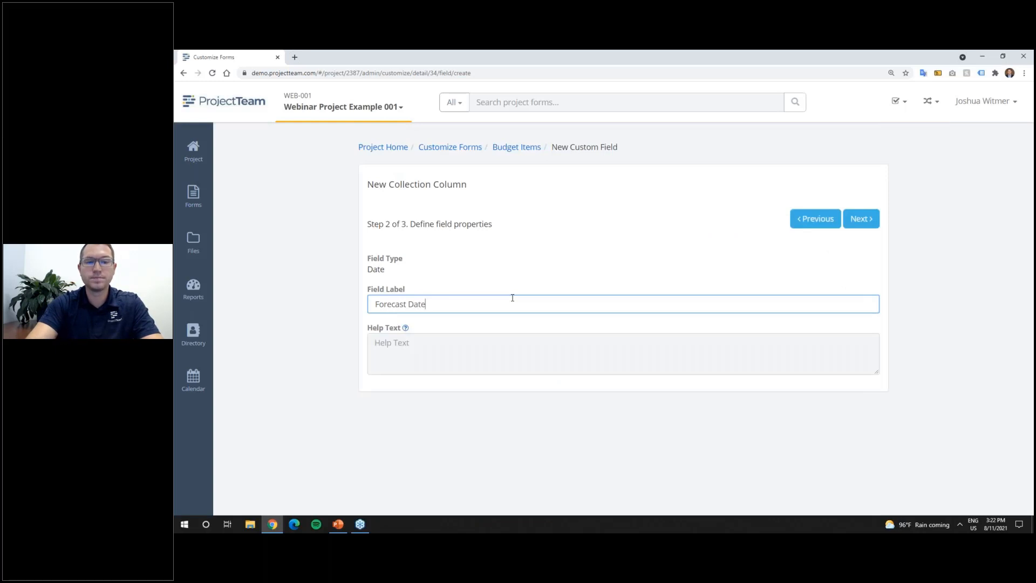
{"action": "left_click", "coordinate": [513, 352]}
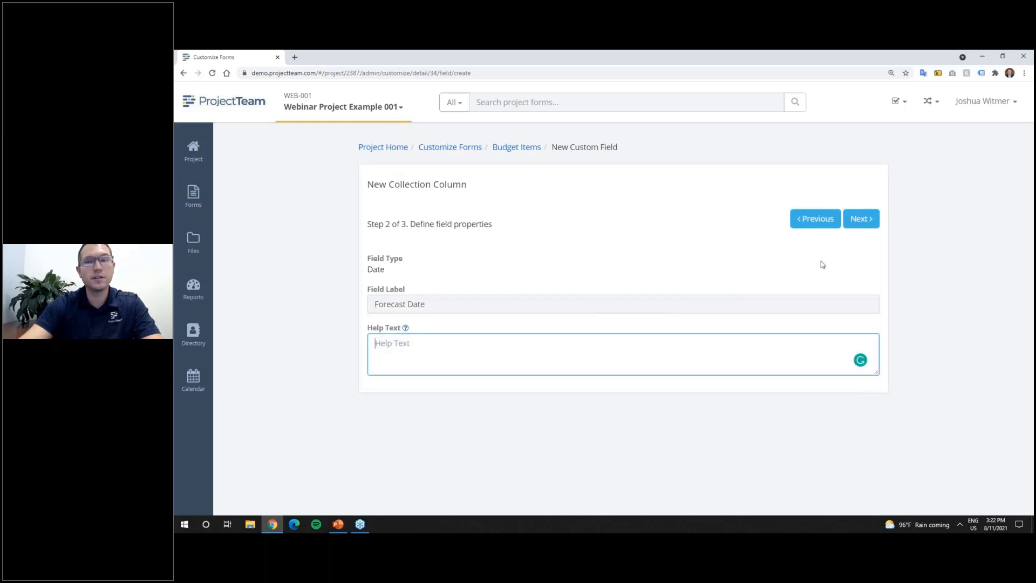
{"action": "left_click", "coordinate": [863, 221]}
{"action": "left_click", "coordinate": [865, 222]}
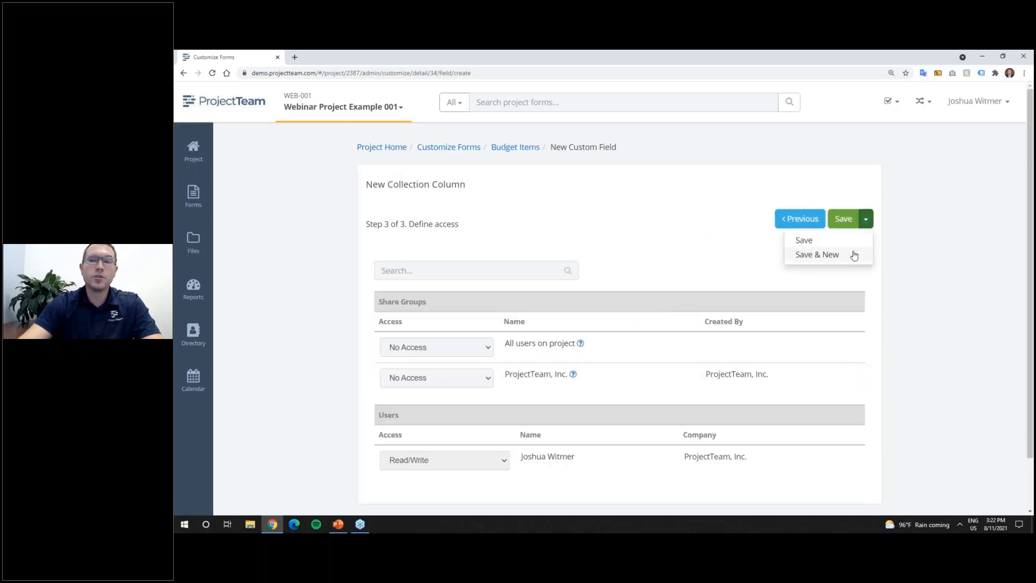
{"action": "left_click", "coordinate": [816, 254]}
Add a Number (Currency) column labelled "Forecast to Complete" to the collection and save it with another new column started.
{"action": "scroll", "coordinate": [380, 385], "scroll_direction": "down", "scroll_amount": 1}
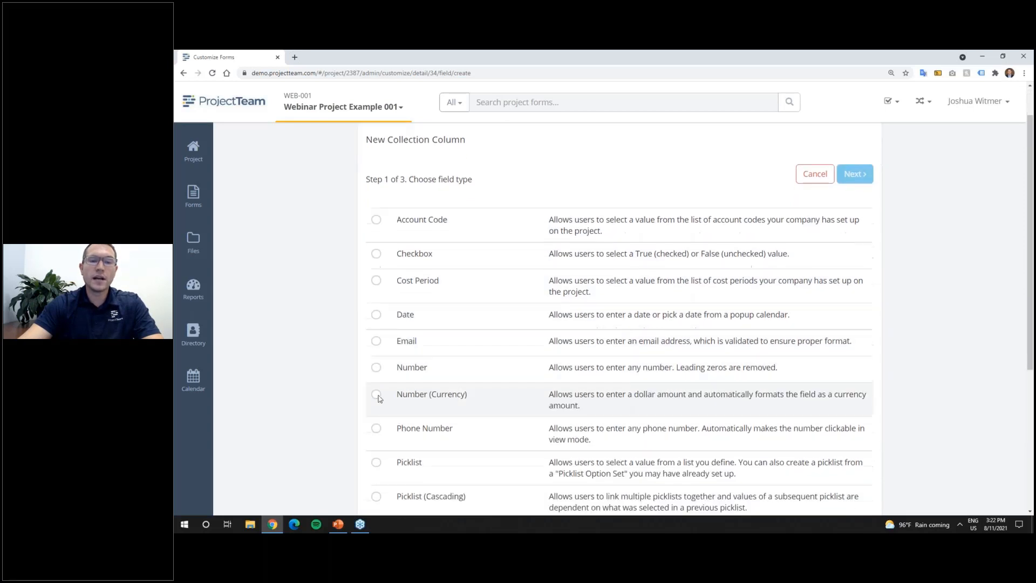
{"action": "left_click", "coordinate": [376, 394]}
{"action": "left_click", "coordinate": [856, 173]}
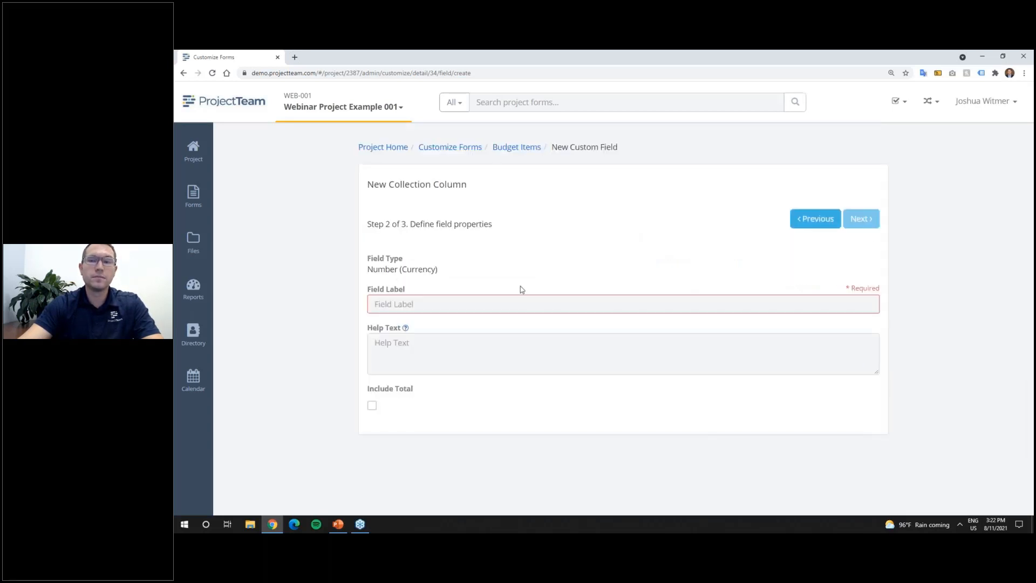
{"action": "left_click", "coordinate": [497, 303]}
{"action": "type", "text": "Forecast"}
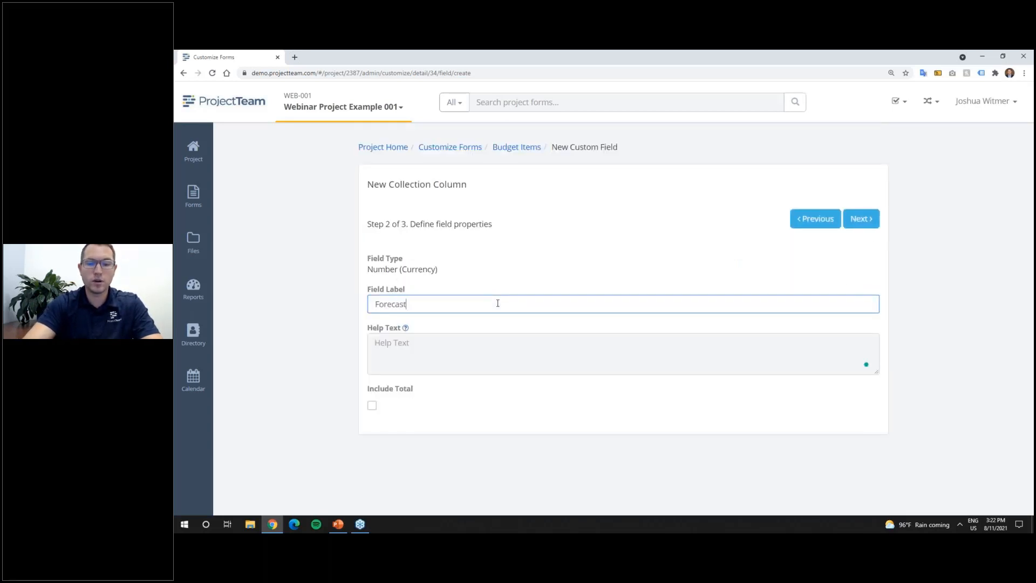
{"action": "type", "text": " to Complete"}
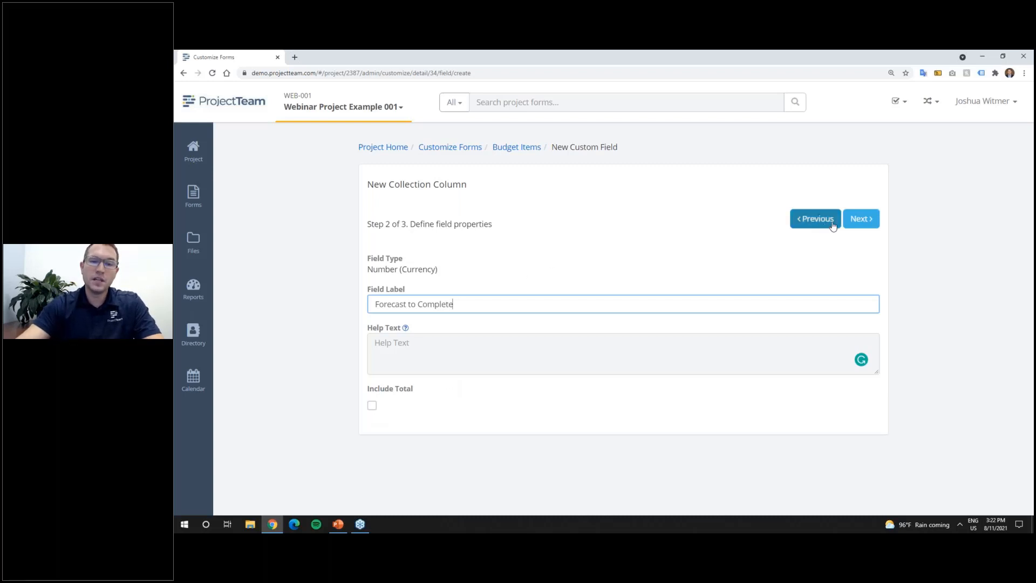
{"action": "left_click", "coordinate": [864, 223]}
{"action": "left_click", "coordinate": [863, 220]}
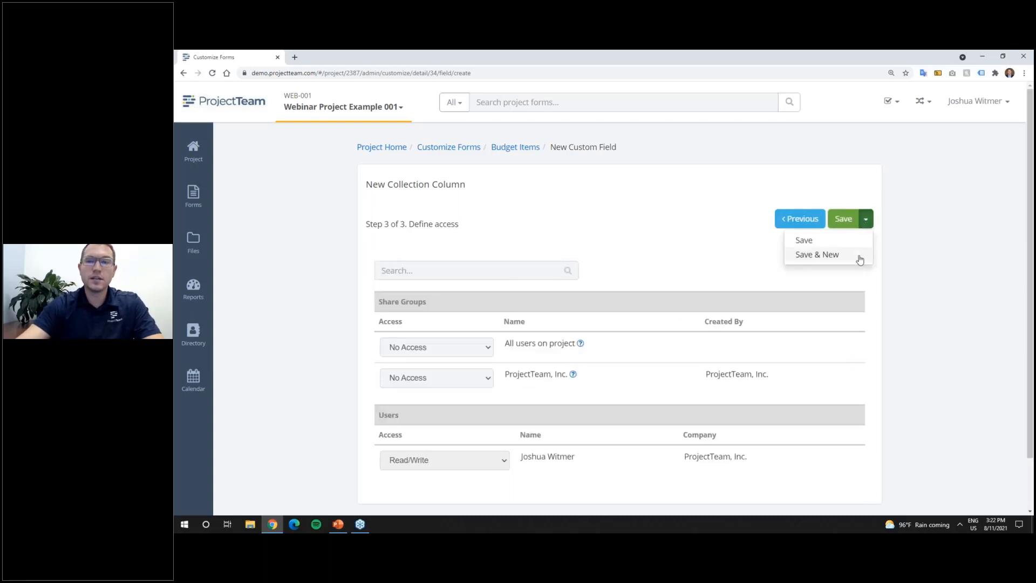
{"action": "left_click", "coordinate": [859, 256]}
Add a Text (Multiline) column labelled "Notes" and save the Forecast Information collection field with the default access.
{"action": "scroll", "coordinate": [485, 351], "scroll_direction": "down", "scroll_amount": 3}
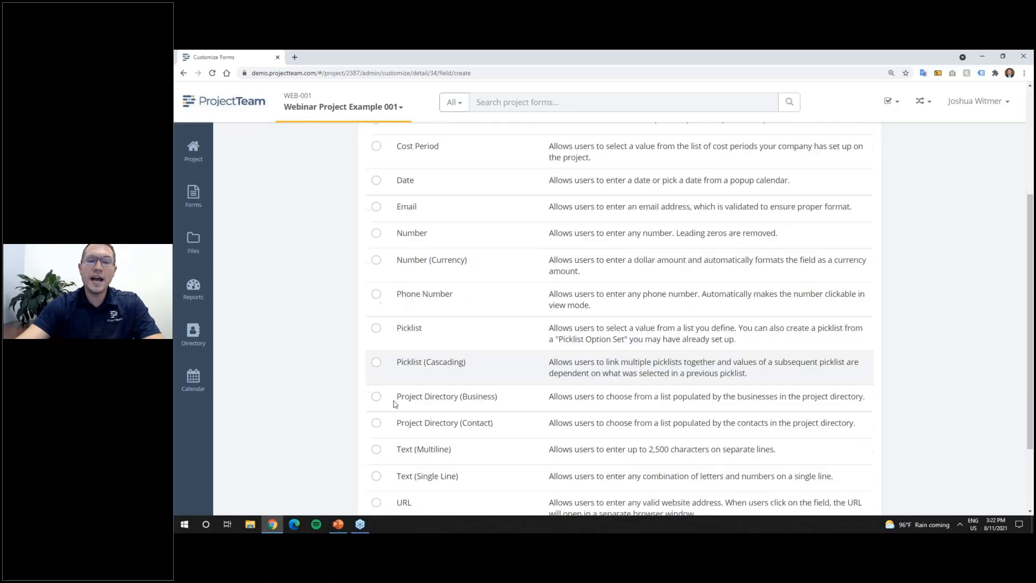
{"action": "left_click", "coordinate": [376, 448]}
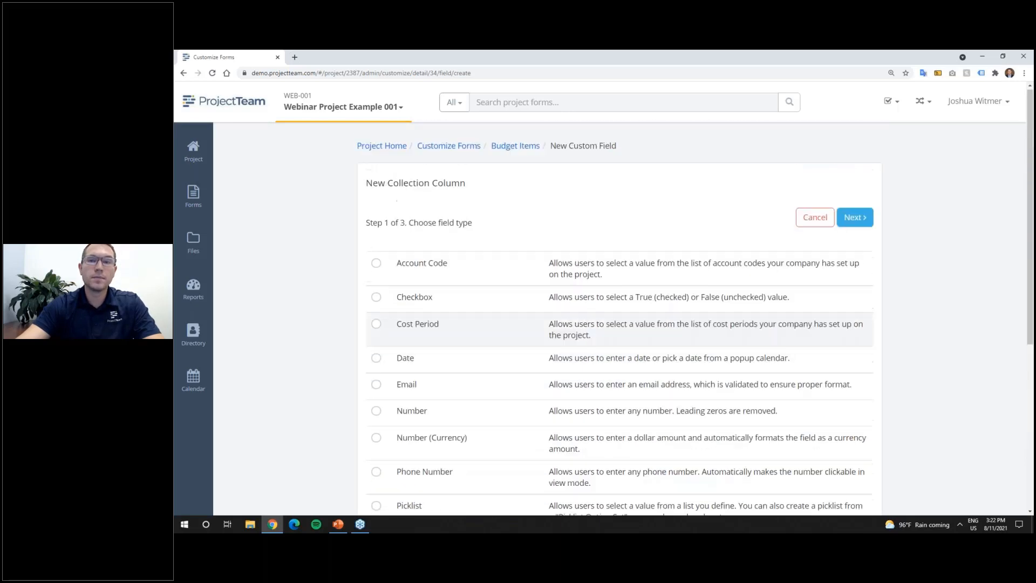
{"action": "left_click", "coordinate": [501, 304]}
{"action": "type", "text": "Notes"}
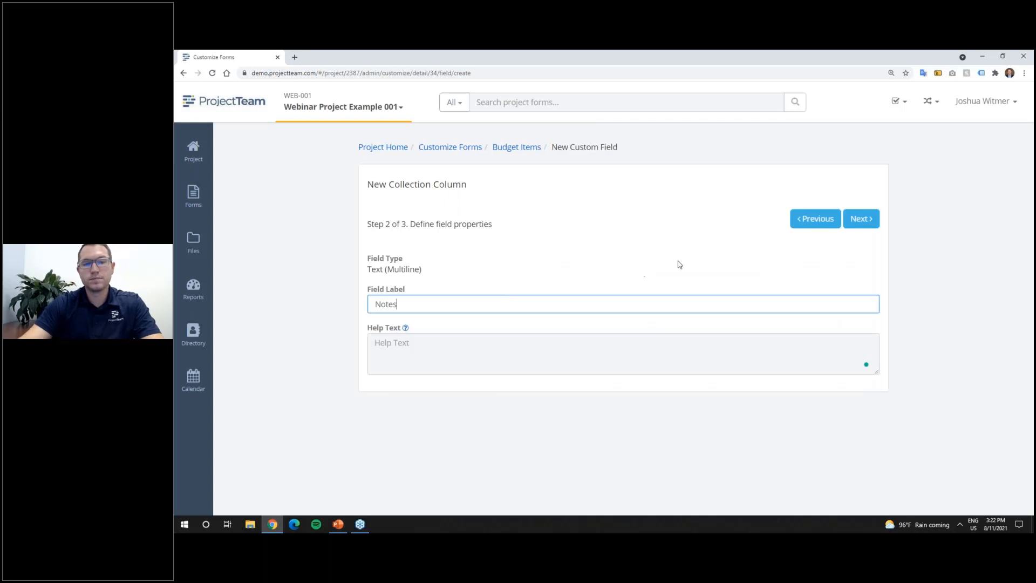
{"action": "left_click", "coordinate": [855, 220]}
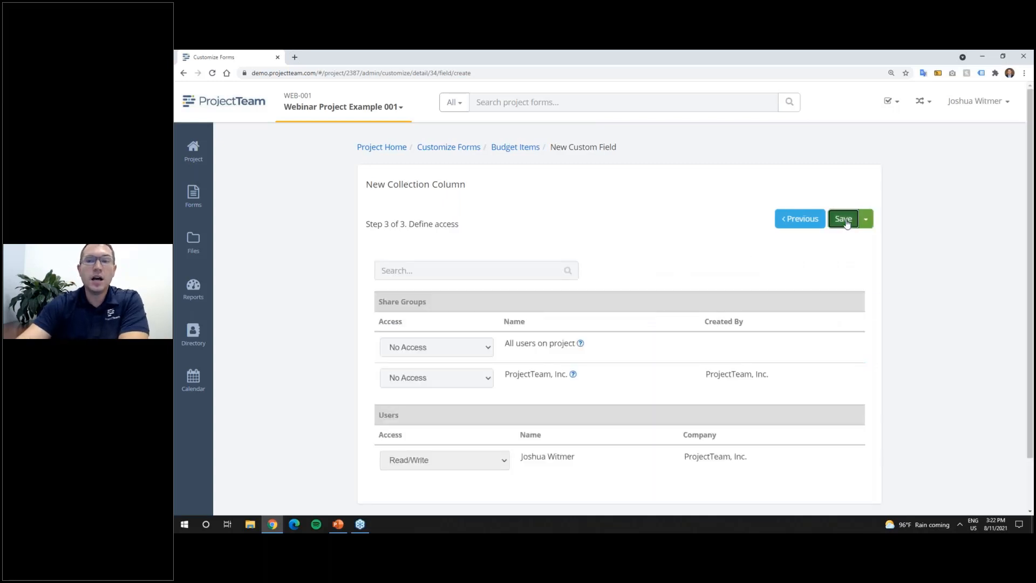
{"action": "left_click", "coordinate": [845, 222]}
{"action": "left_click", "coordinate": [847, 223]}
{"action": "left_click", "coordinate": [846, 222]}
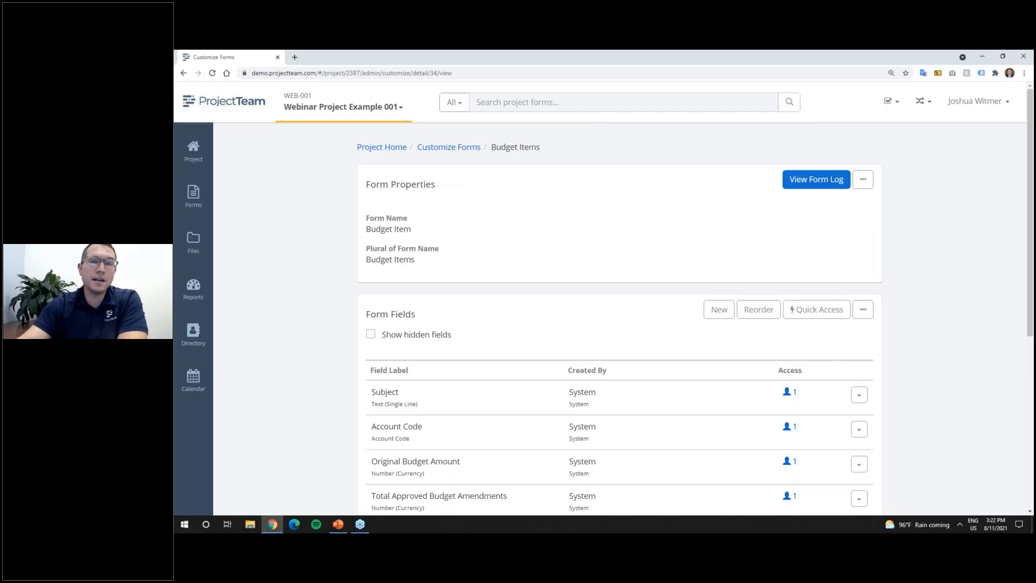
Return to the Budget Items log and open the BUILDERS RISK INSURANCE item for editing at its Forecast Information collection.
{"action": "left_click", "coordinate": [816, 180]}
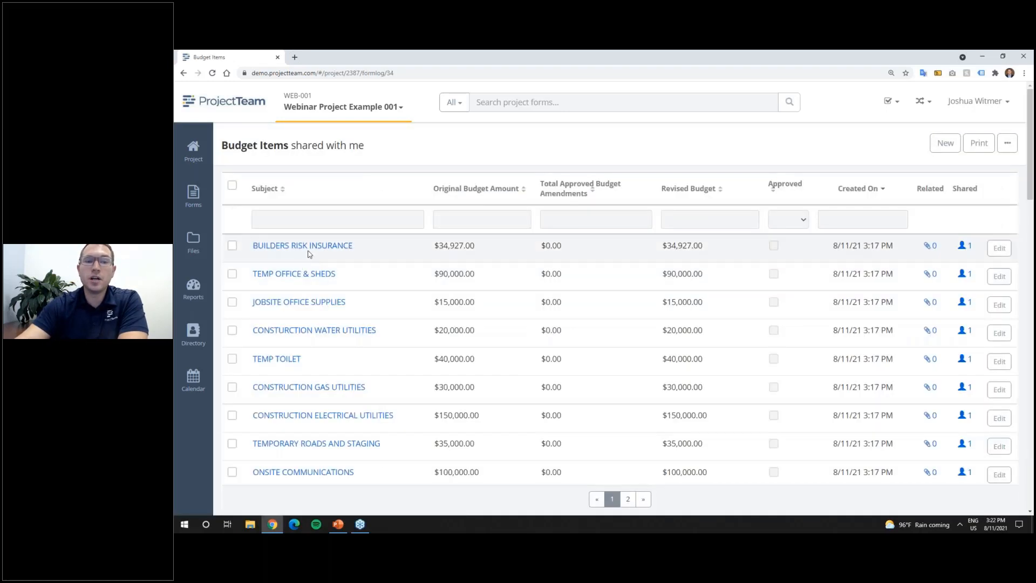
{"action": "left_click", "coordinate": [999, 248]}
{"action": "scroll", "coordinate": [531, 342], "scroll_direction": "down", "scroll_amount": 2}
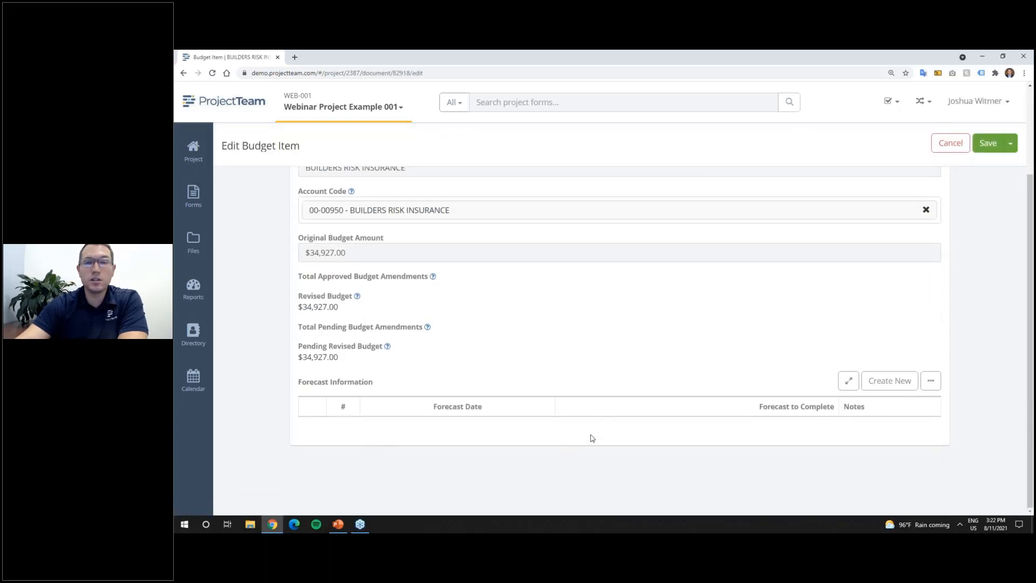
Add a Forecast Information row dated 08/11/2021 with a Forecast to Complete of $100,000.00 and no notes.
{"action": "left_click", "coordinate": [889, 381]}
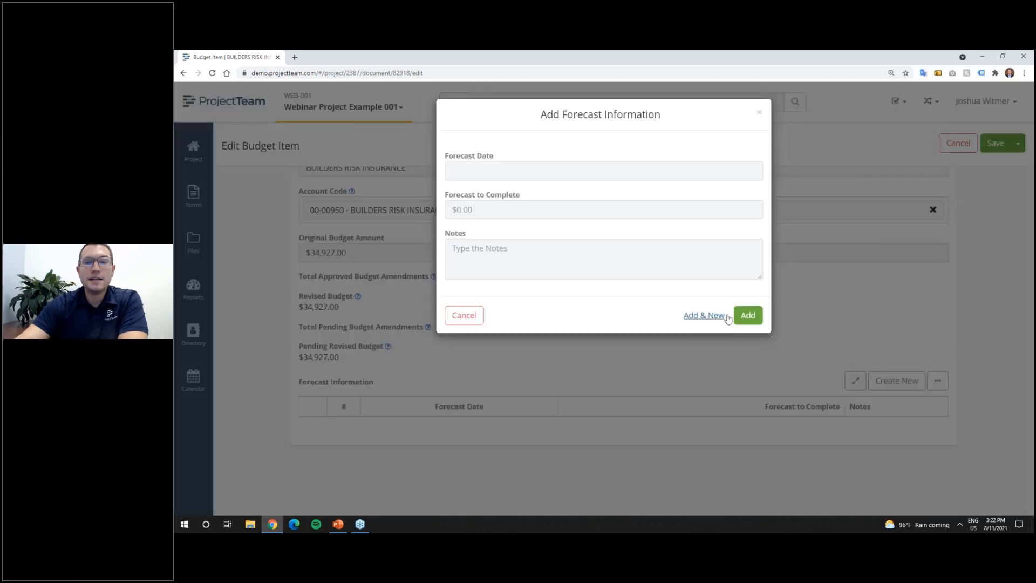
{"action": "left_click", "coordinate": [551, 170]}
{"action": "left_click", "coordinate": [514, 236]}
{"action": "left_click", "coordinate": [516, 215]}
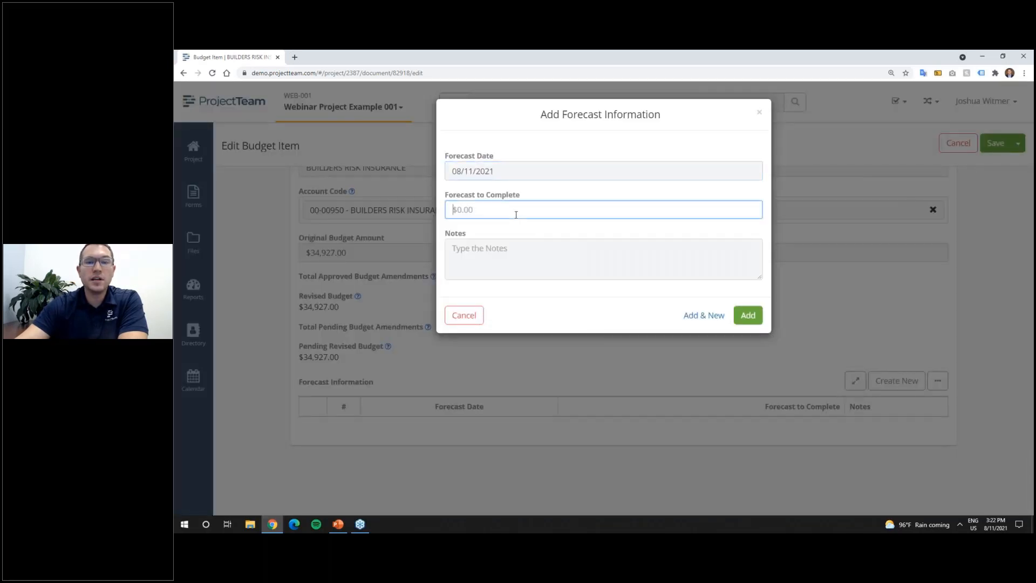
{"action": "type", "text": "100,00"}
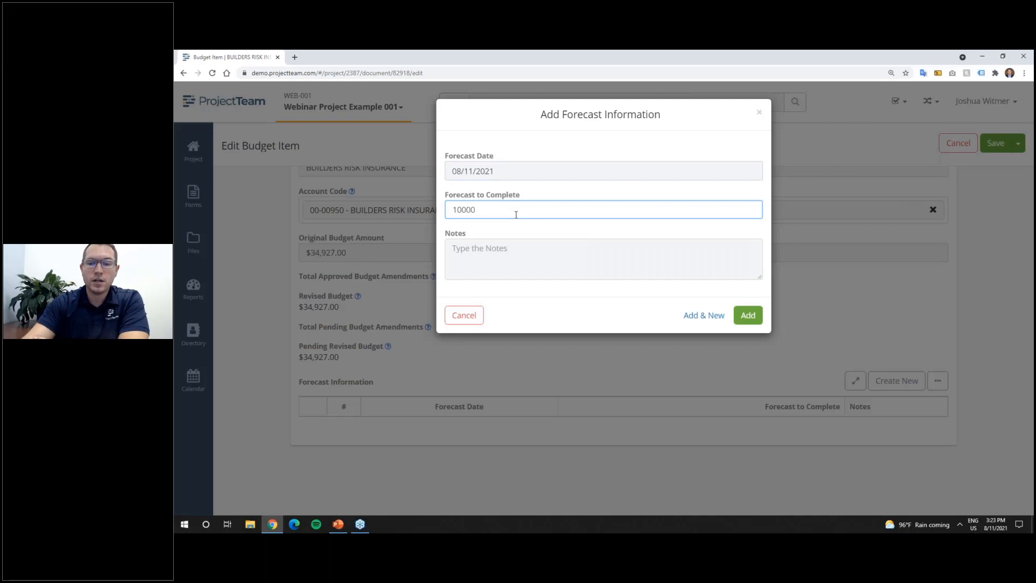
{"action": "type", "text": "0"}
{"action": "left_click", "coordinate": [531, 198]}
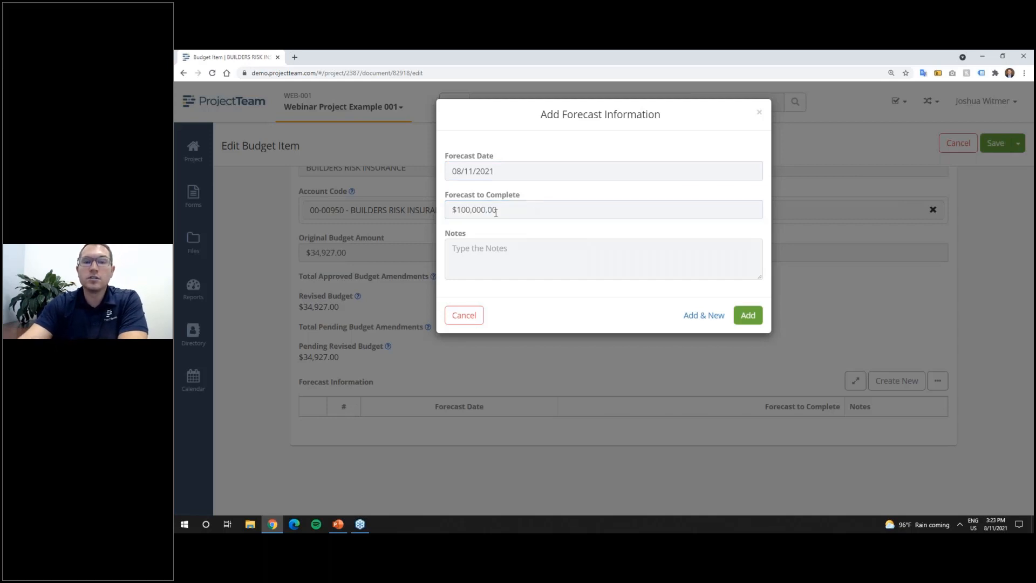
{"action": "left_click", "coordinate": [503, 253]}
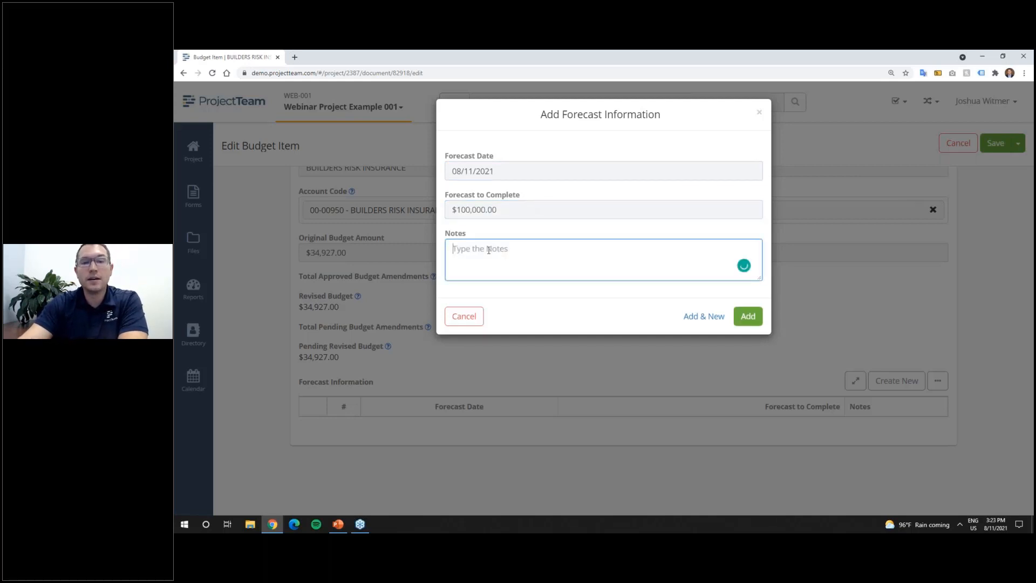
{"action": "left_click", "coordinate": [748, 315]}
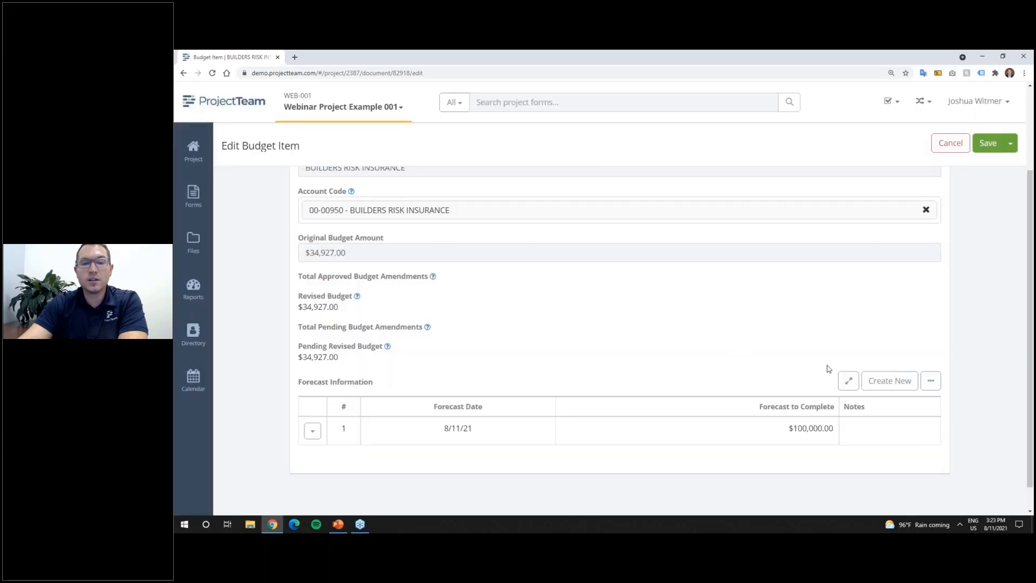
Add a second Forecast Information row dated 09/10/2021 with a Forecast to Complete of $85,000.00, and save the budget item.
{"action": "left_click", "coordinate": [871, 378]}
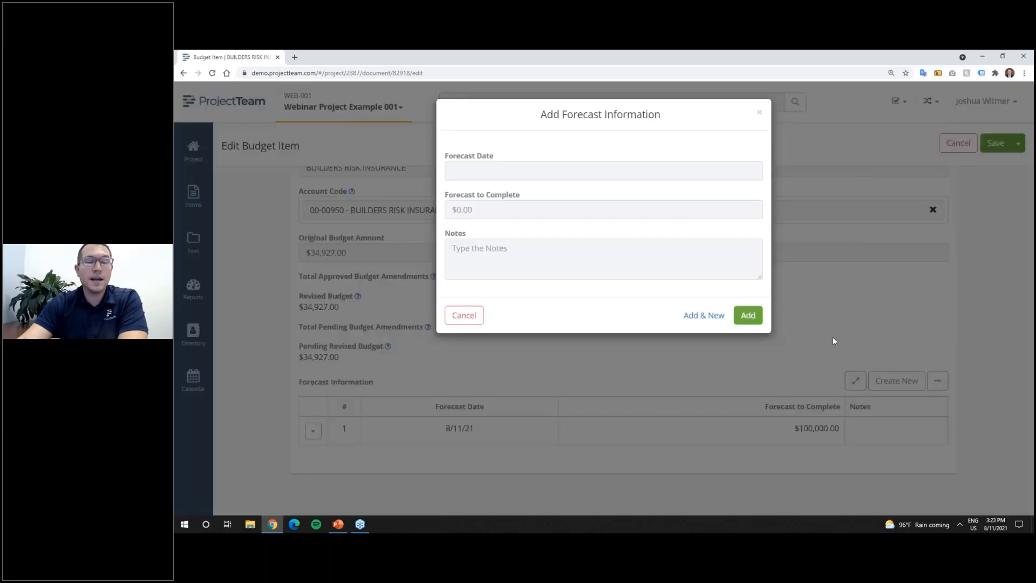
{"action": "left_click", "coordinate": [471, 172]}
{"action": "left_click", "coordinate": [575, 193]}
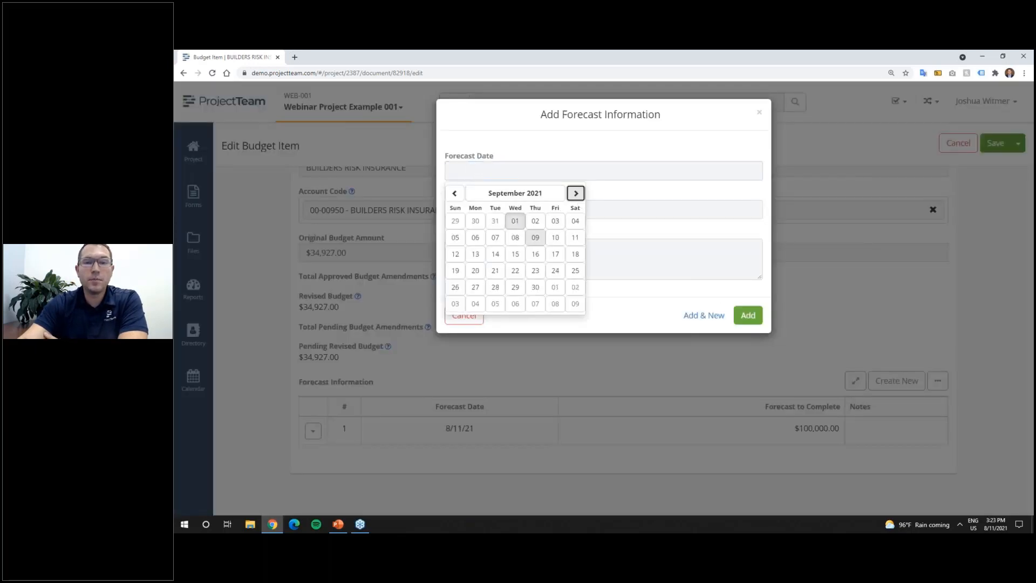
{"action": "left_click", "coordinate": [555, 237]}
{"action": "left_click", "coordinate": [475, 210]}
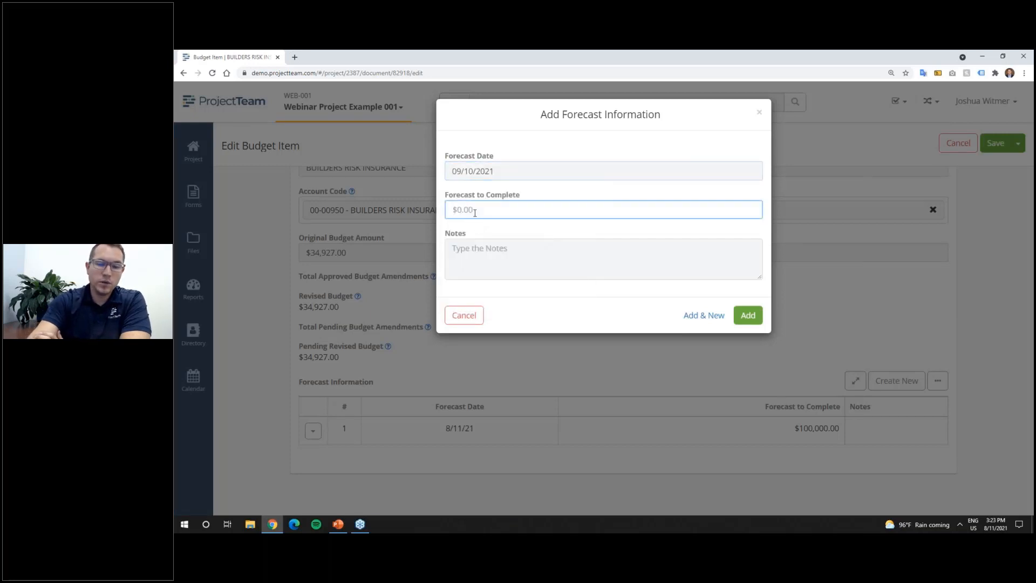
{"action": "type", "text": "850000.00"}
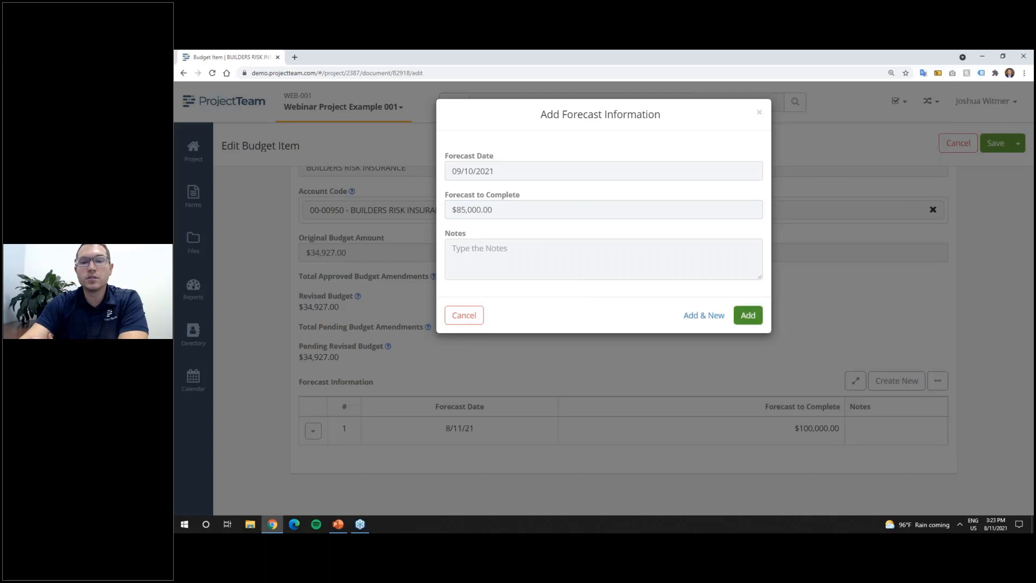
{"action": "left_click", "coordinate": [748, 315]}
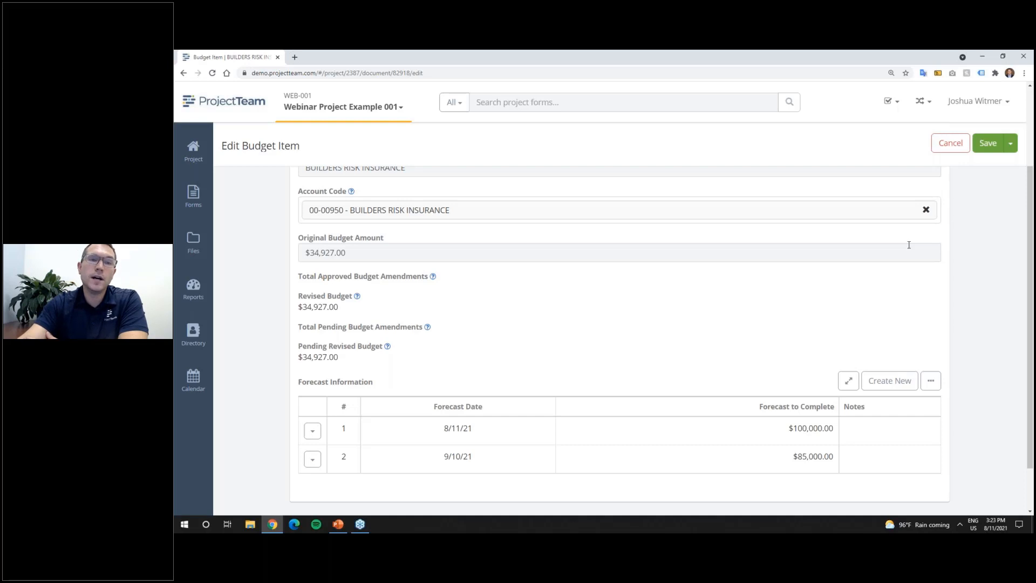
{"action": "left_click", "coordinate": [988, 143]}
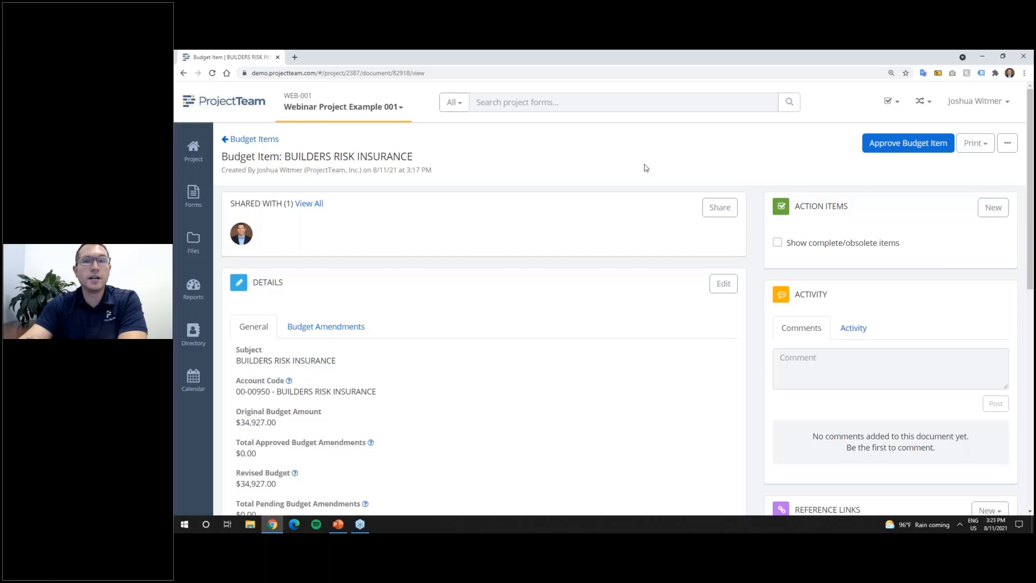
Approve the BUILDERS RISK INSURANCE budget item with an approved date of 08/11/2021 and return to the Budget Items log.
{"action": "left_click", "coordinate": [897, 146]}
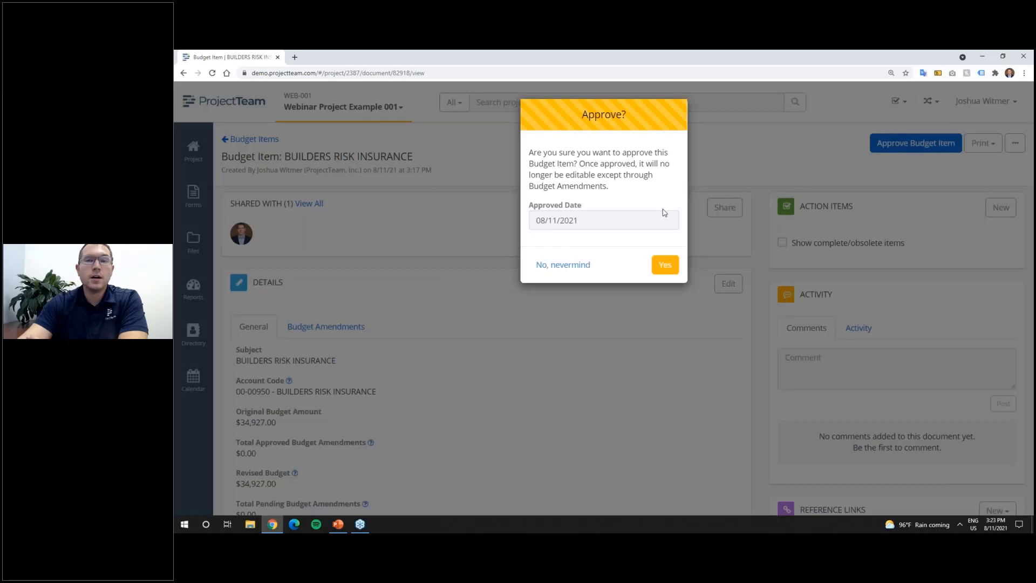
{"action": "left_click", "coordinate": [665, 264]}
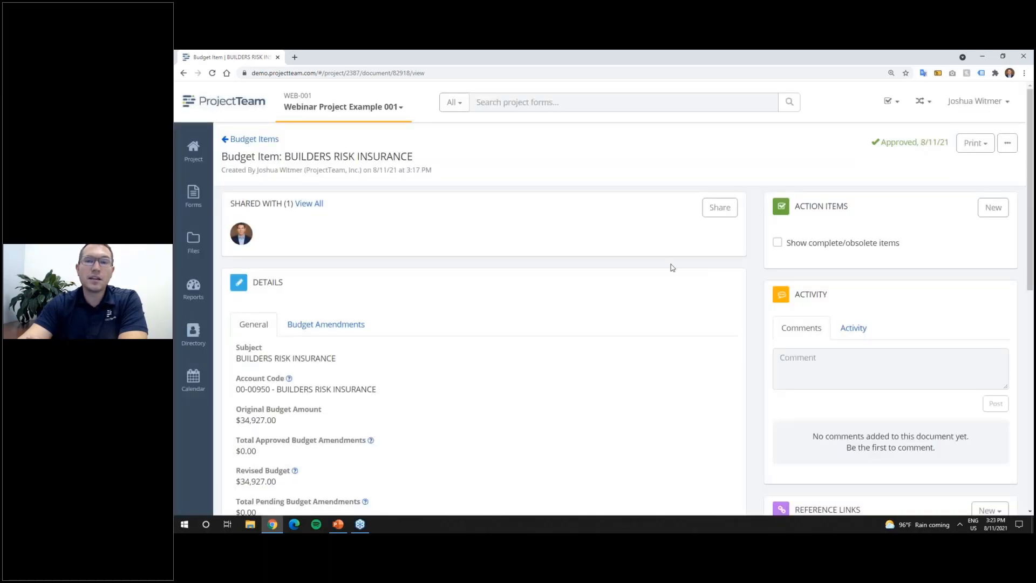
{"action": "left_click", "coordinate": [268, 140]}
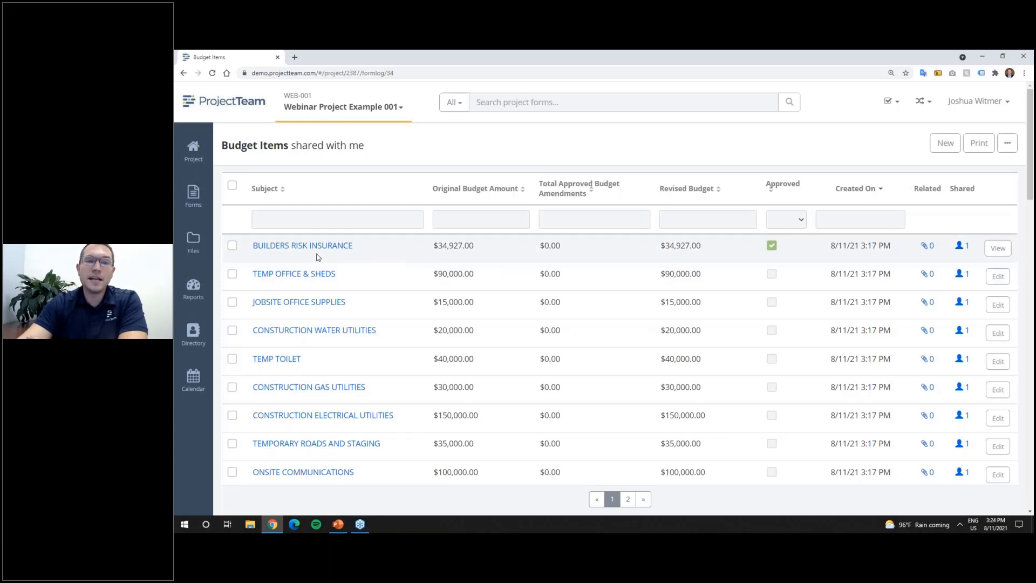
Start a new budget amendment with the subject "Amendment 002 - Safety Issues".
{"action": "left_click", "coordinate": [204, 206]}
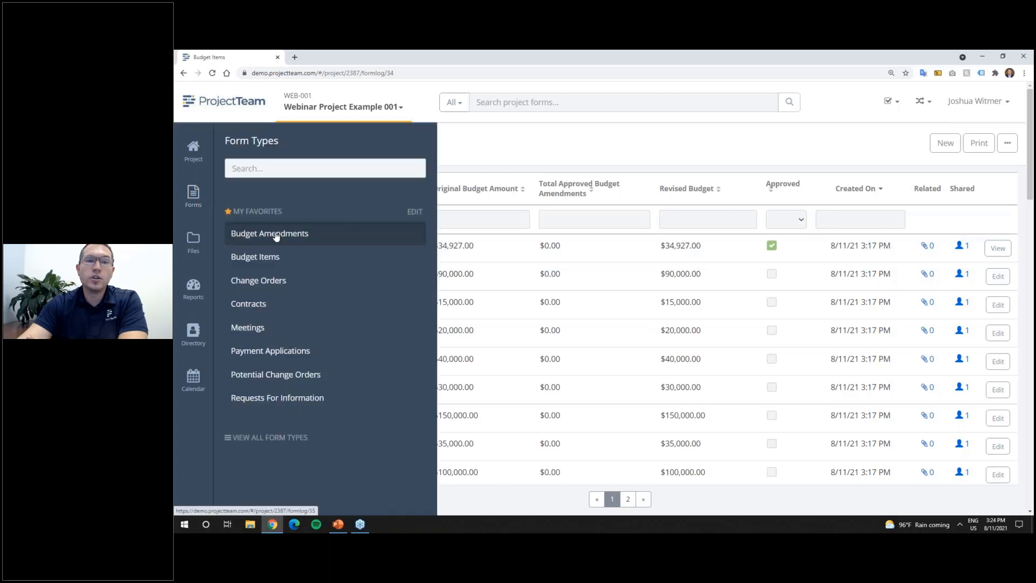
{"action": "left_click", "coordinate": [277, 233]}
{"action": "left_click", "coordinate": [952, 143]}
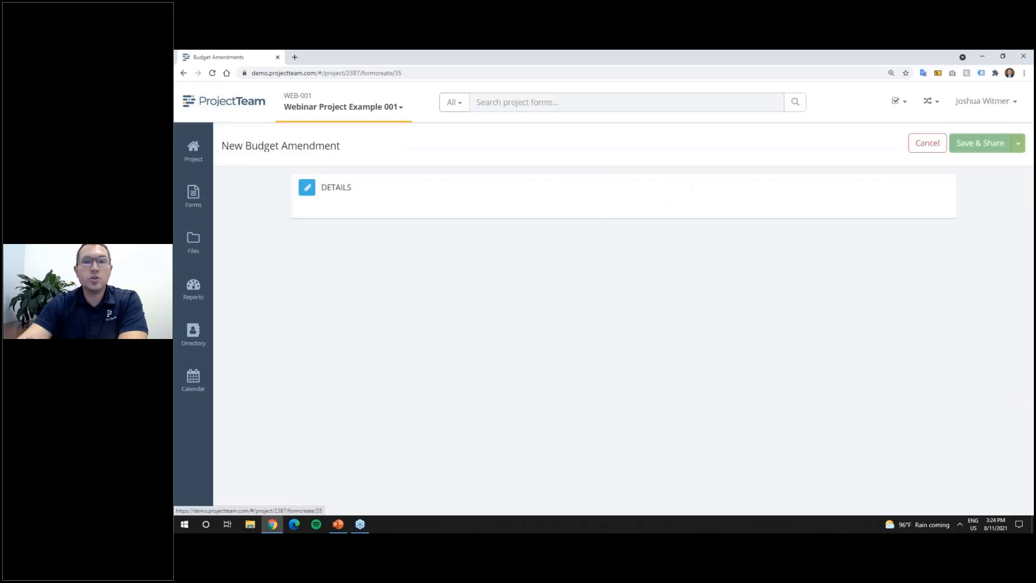
{"action": "left_click", "coordinate": [384, 230]}
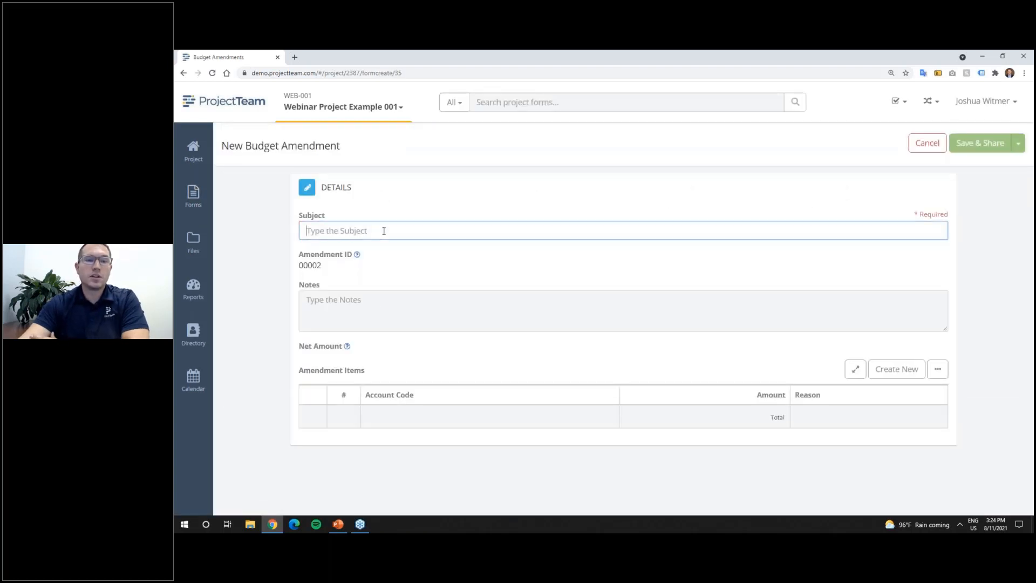
{"action": "type", "text": "Amendment "}
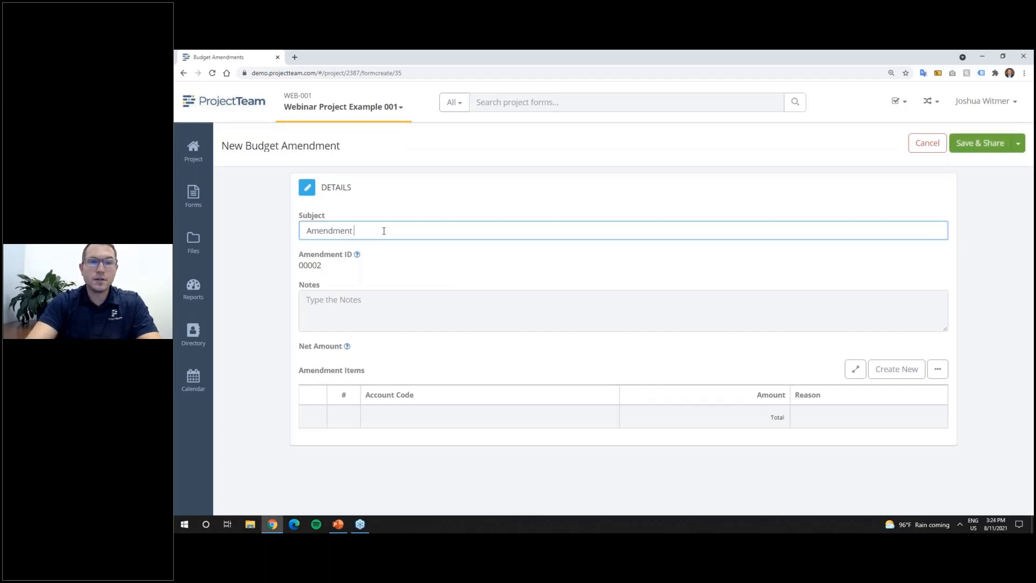
{"action": "type", "text": "002 - Build"}
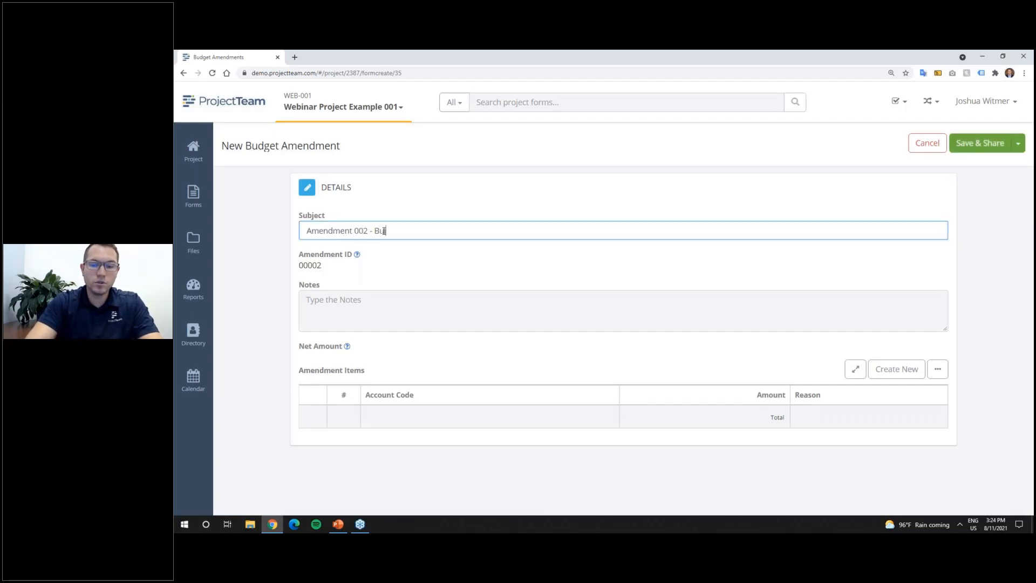
{"action": "key", "text": "BackSpace"}
{"action": "key", "text": "BackSpace"}
{"action": "key", "text": "BackSpace"}
{"action": "key", "text": "BackSpace"}
{"action": "type", "text": "Safety"}
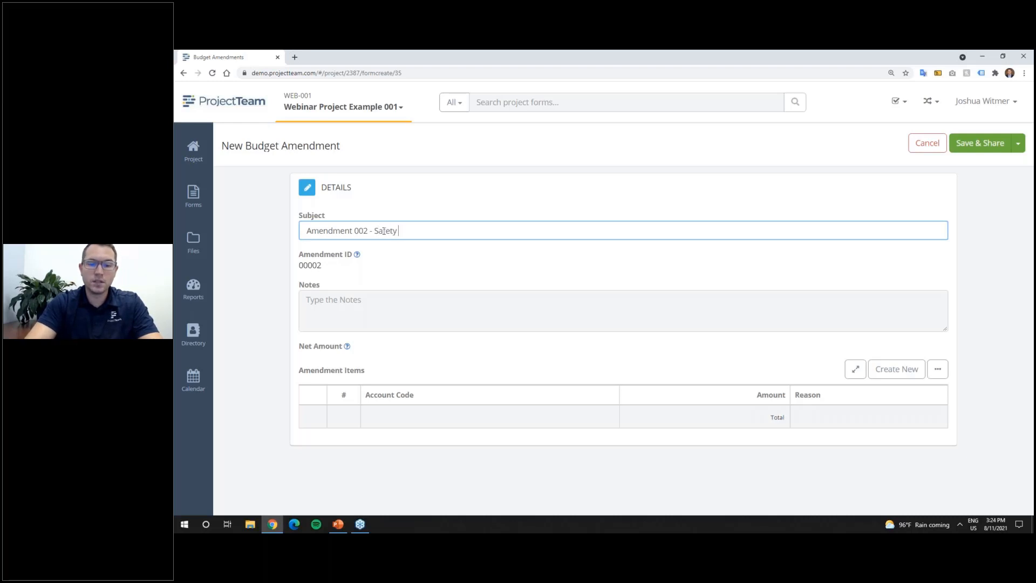
{"action": "type", "text": " Issues"}
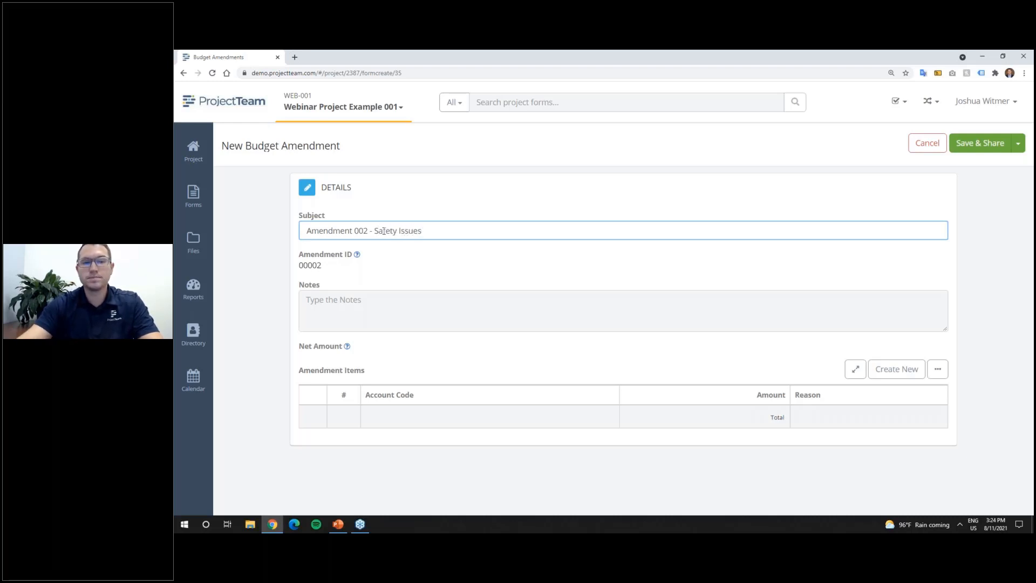
Add an amendment item of $25,000.00 for account code 00-00950 - BUILDERS RISK INSURANCE and start another new item.
{"action": "left_click", "coordinate": [895, 373]}
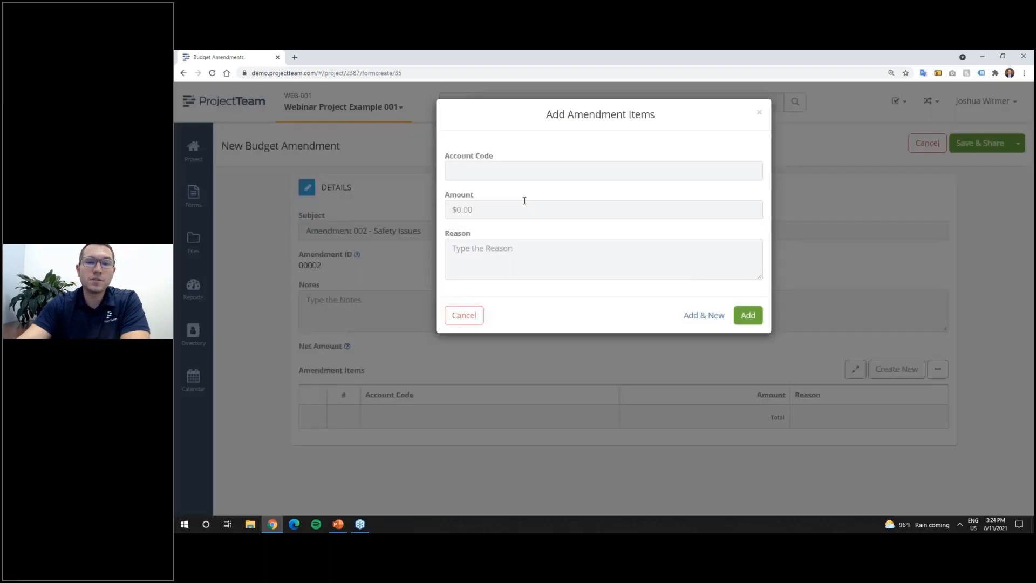
{"action": "left_click", "coordinate": [494, 171]}
{"action": "type", "text": "b"}
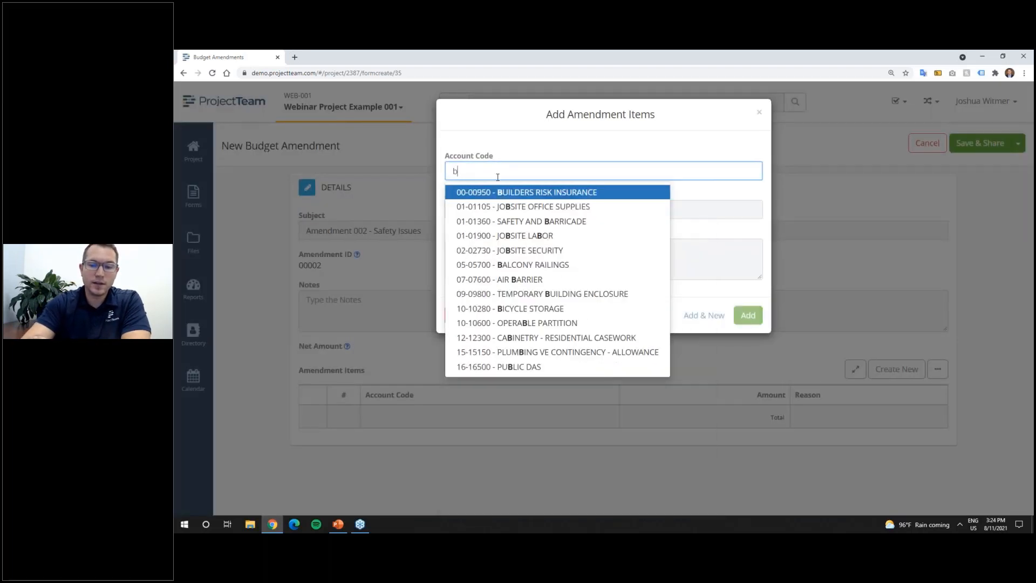
{"action": "type", "text": "ui"}
{"action": "left_click", "coordinate": [497, 195]}
{"action": "left_click", "coordinate": [498, 217]}
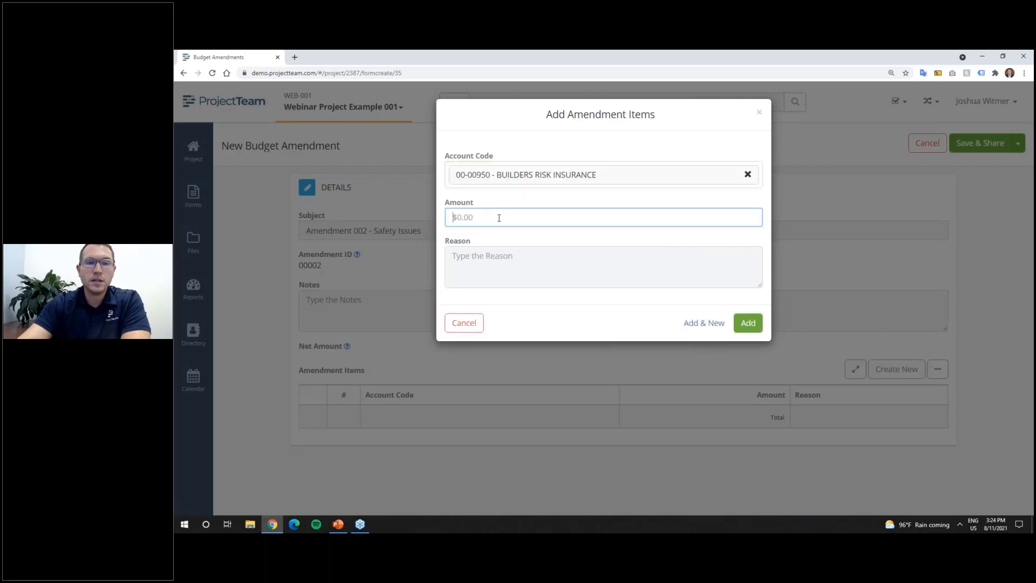
{"action": "type", "text": "250,00"}
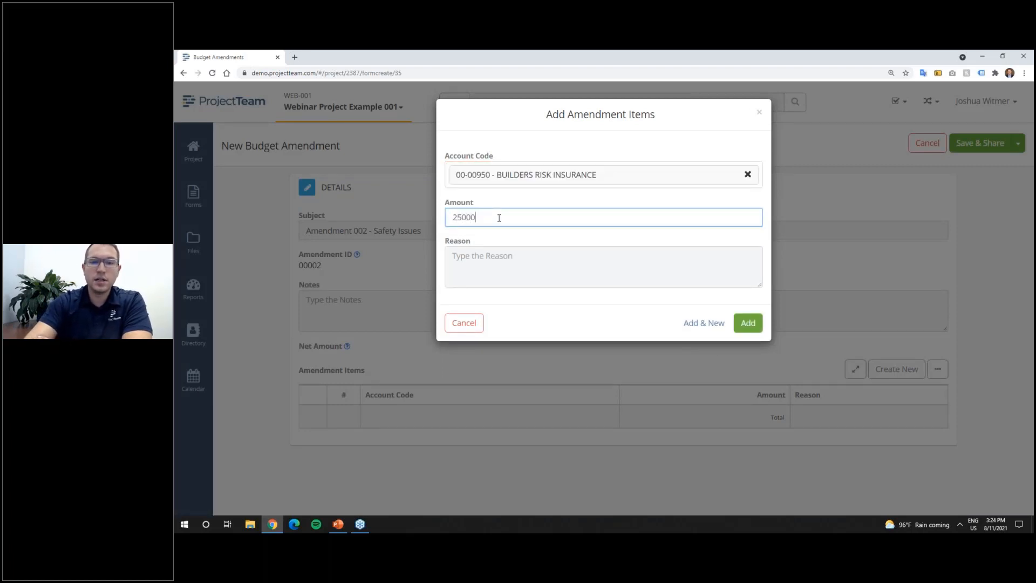
{"action": "type", "text": "0"}
{"action": "left_click", "coordinate": [497, 204]}
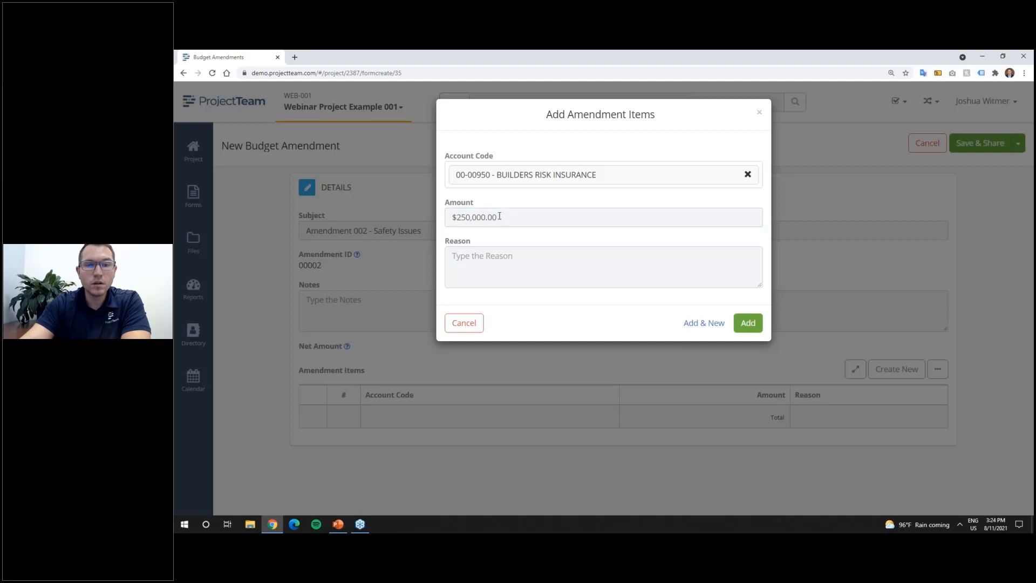
{"action": "left_click", "coordinate": [468, 217]}
{"action": "left_click", "coordinate": [494, 199]}
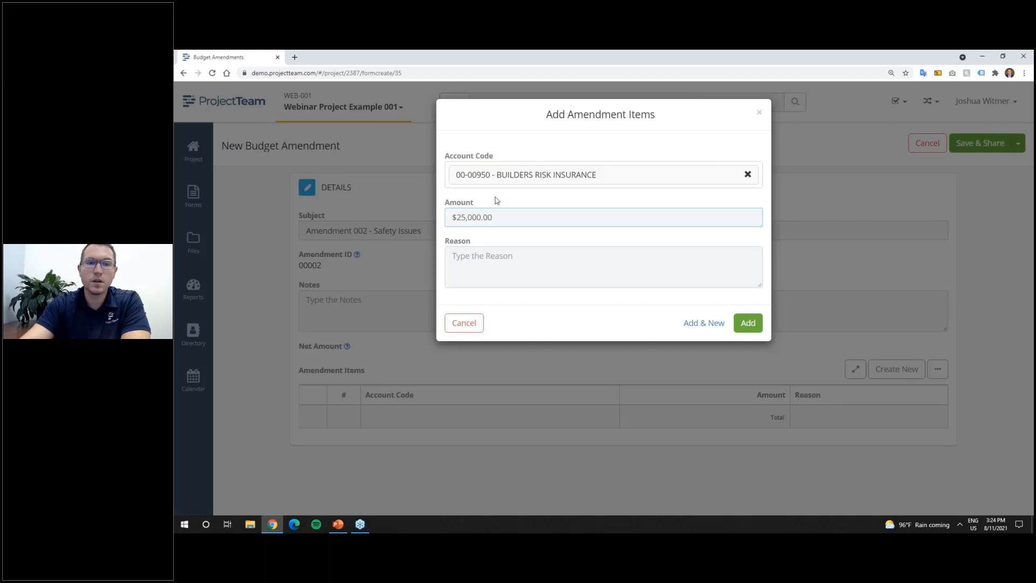
{"action": "left_click", "coordinate": [694, 322]}
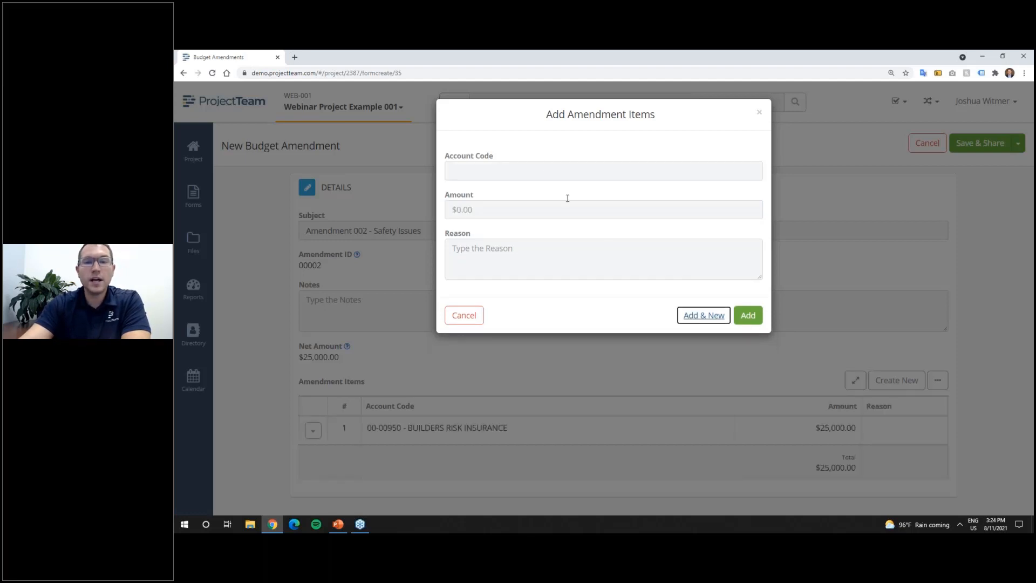
Add an offsetting amendment item of -$25,000.00 for account code 01-01360 - SAFETY AND BARRICADE, leaving the reason empty.
{"action": "left_click", "coordinate": [541, 165]}
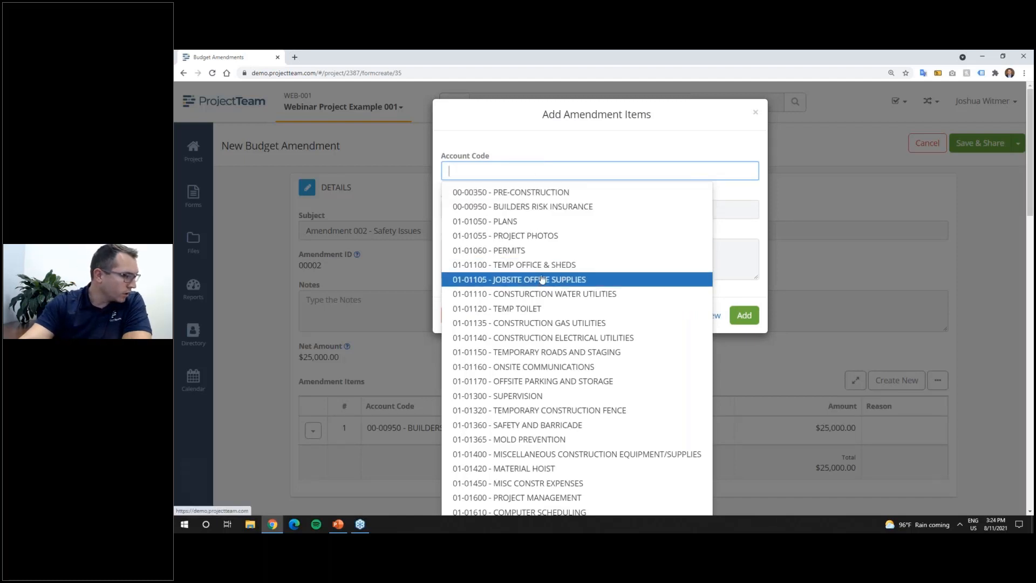
{"action": "type", "text": "au"}
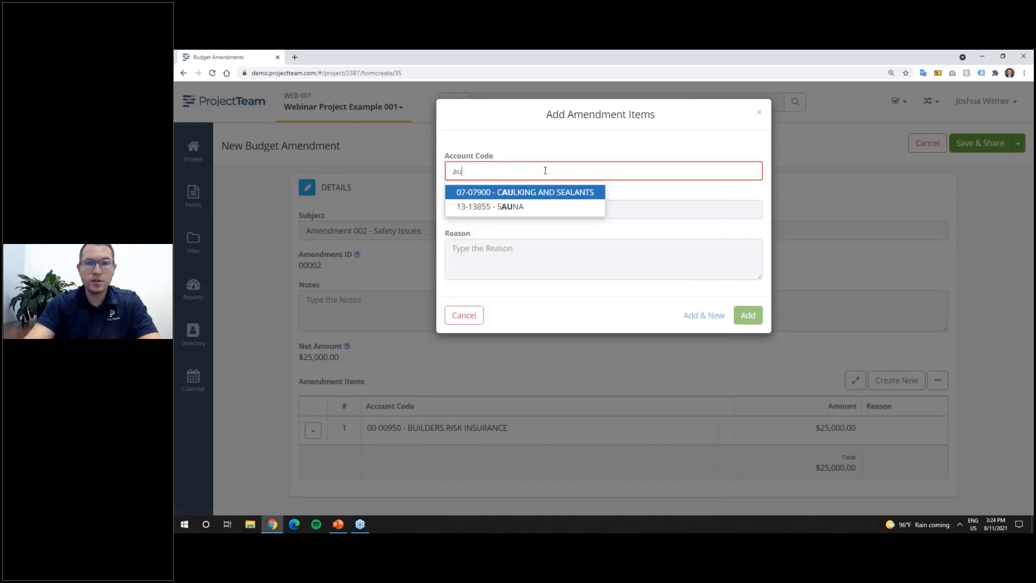
{"action": "key", "text": "BackSpace"}
{"action": "key", "text": "BackSpace"}
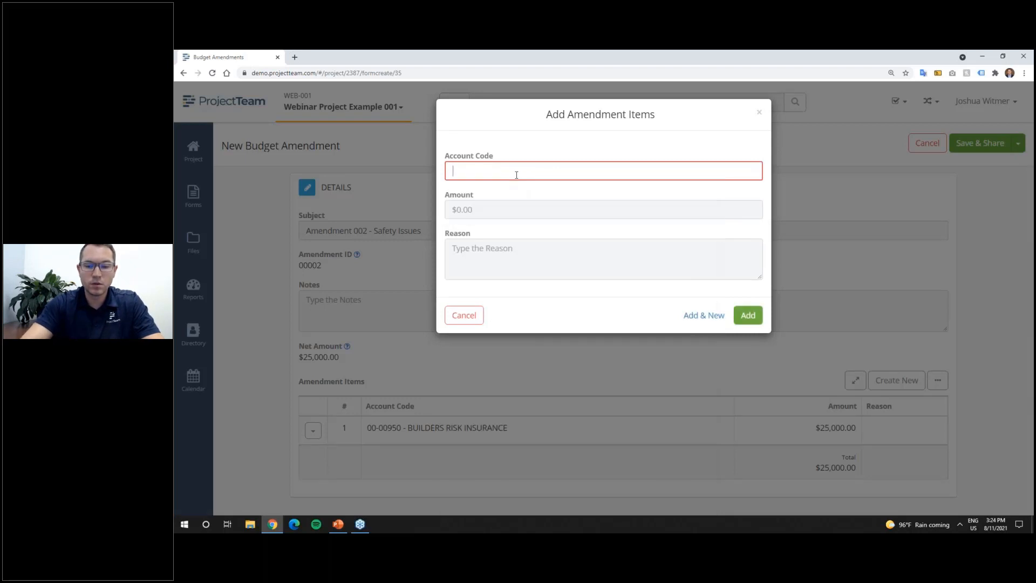
{"action": "type", "text": "ri"}
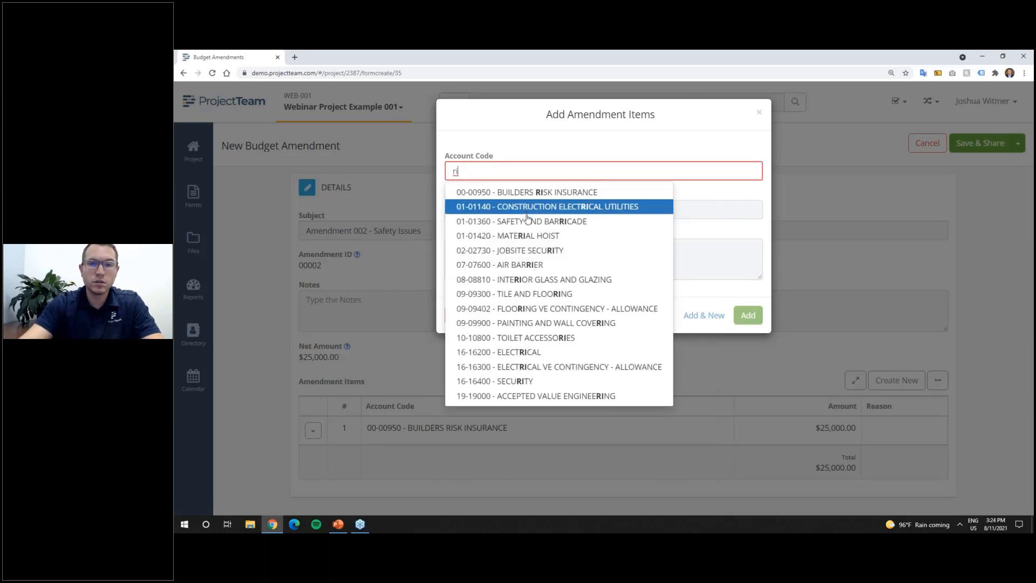
{"action": "key", "text": "Down"}
{"action": "key", "text": "Return"}
{"action": "type", "text": "-25000"}
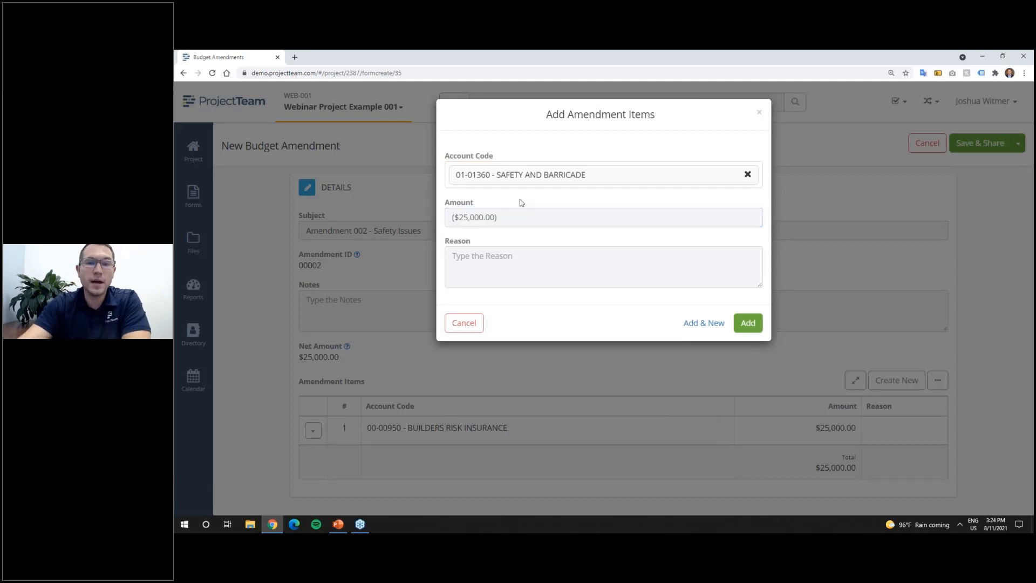
{"action": "left_click", "coordinate": [746, 321]}
{"action": "scroll", "coordinate": [712, 329], "scroll_direction": "down", "scroll_amount": 1}
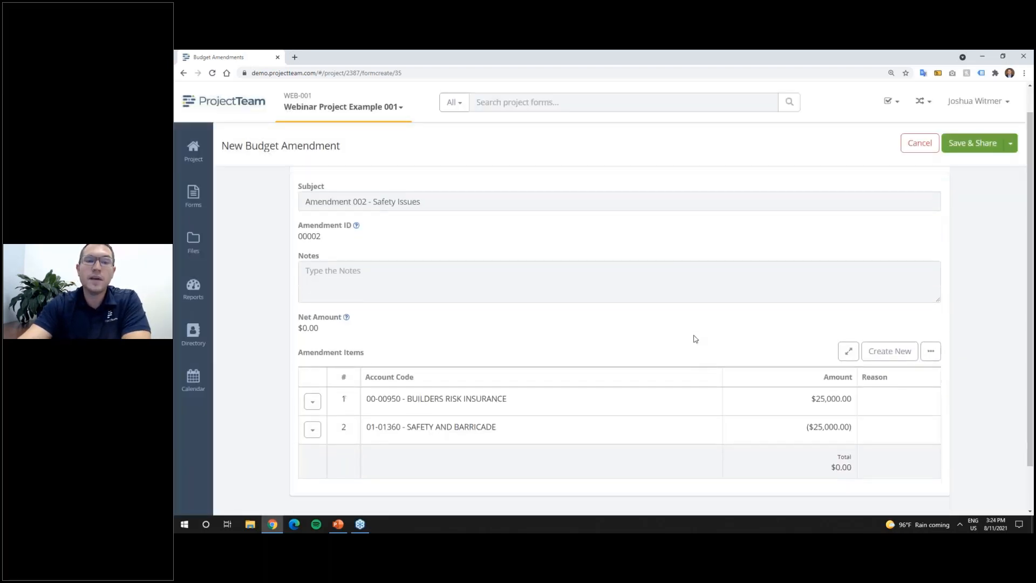
Review the new amendment's net amount and save the budget amendment without sharing it.
{"action": "left_click_drag", "start_coordinate": [319, 312], "coordinate": [296, 311]}
{"action": "left_click", "coordinate": [346, 321]}
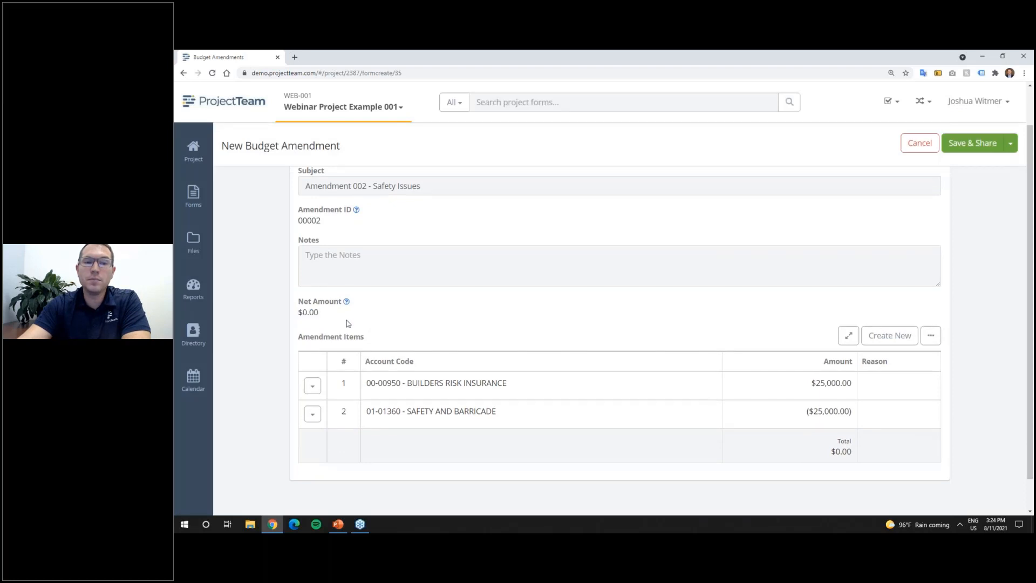
{"action": "left_click", "coordinate": [1010, 143]}
{"action": "left_click", "coordinate": [988, 166]}
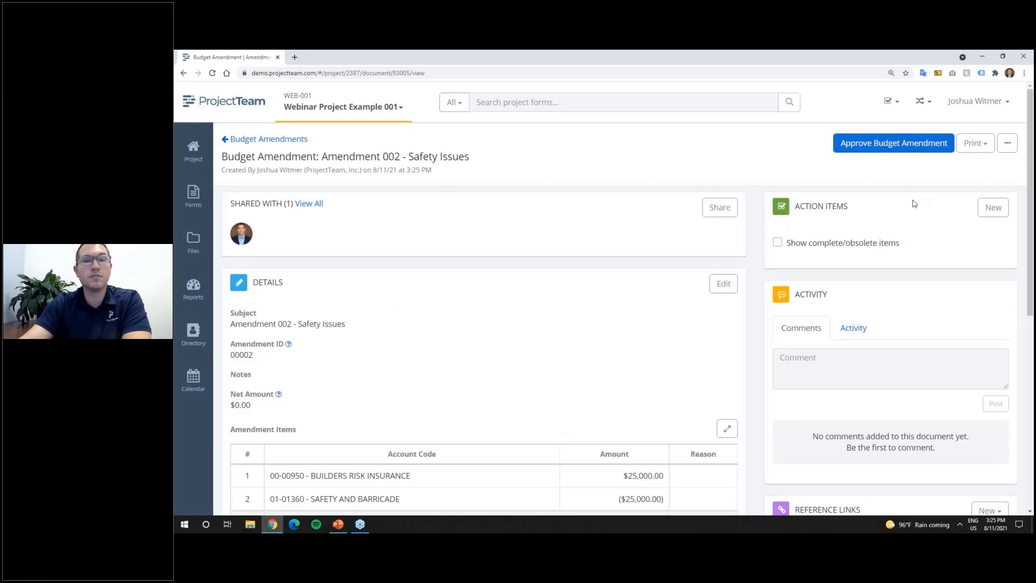
Configure the Budget Items log to also show the Total Pending Budget Amendments and Pending Revised Budget columns.
{"action": "left_click", "coordinate": [200, 196]}
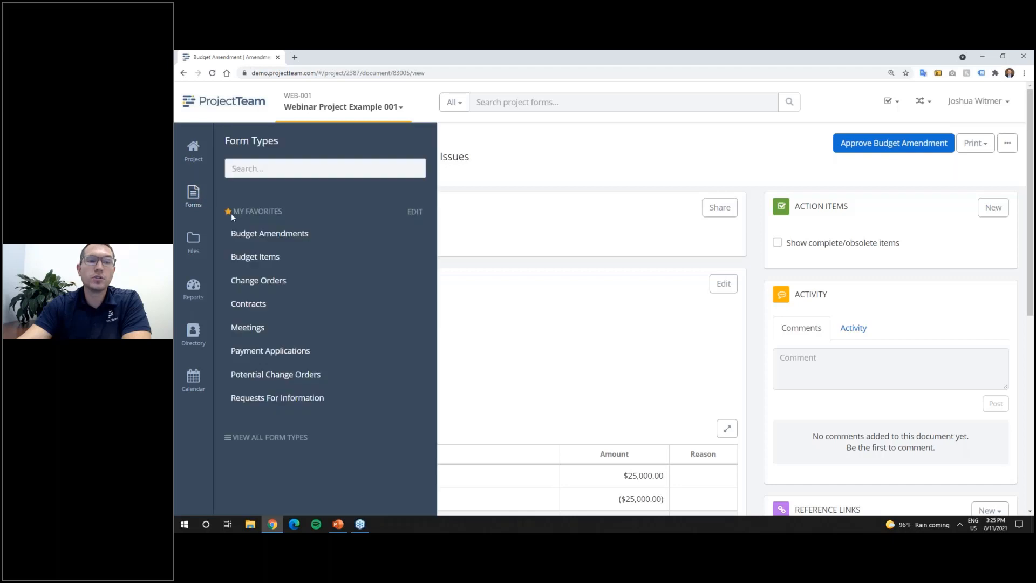
{"action": "left_click", "coordinate": [277, 254]}
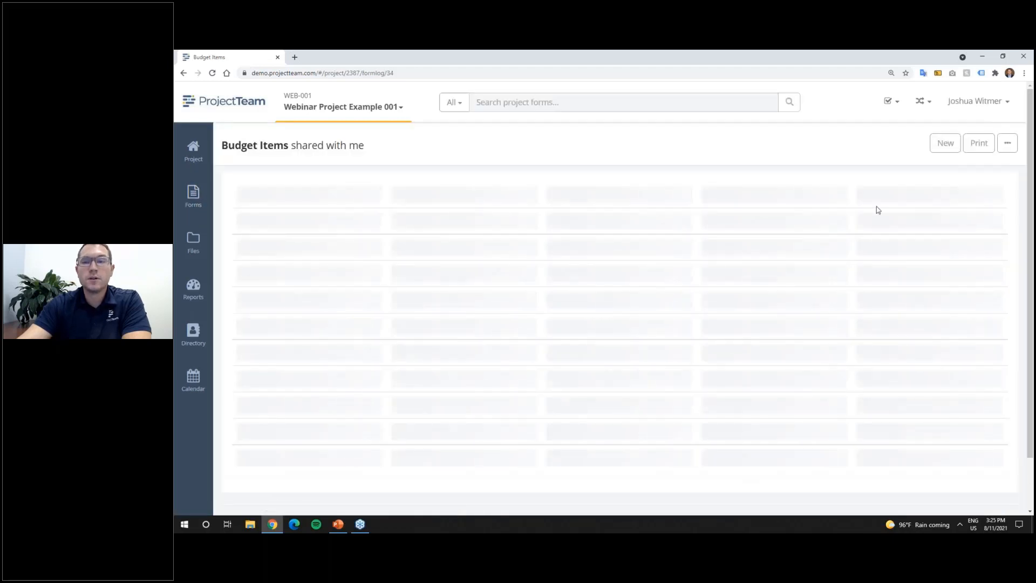
{"action": "left_click", "coordinate": [1007, 146]}
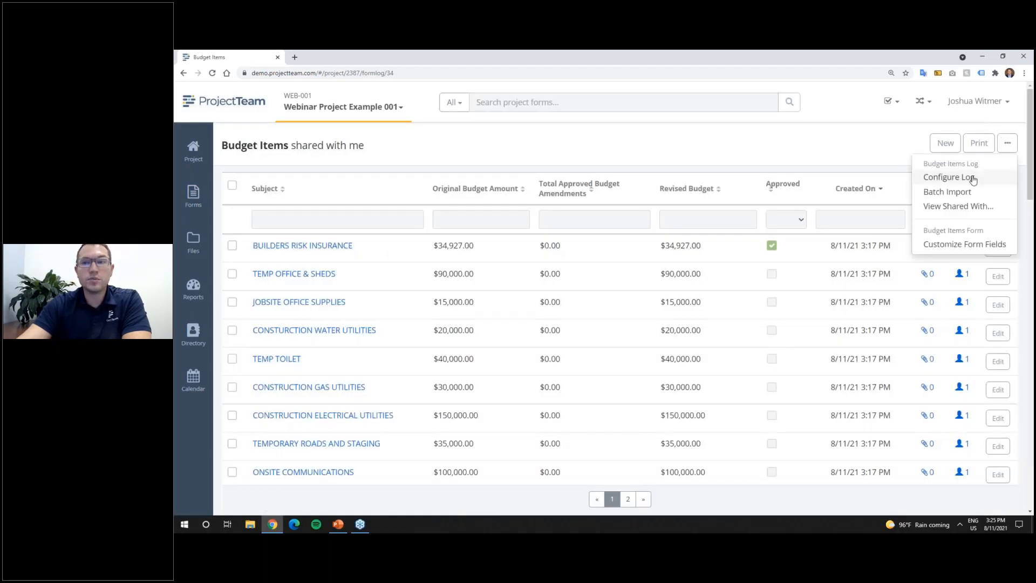
{"action": "left_click", "coordinate": [973, 178]}
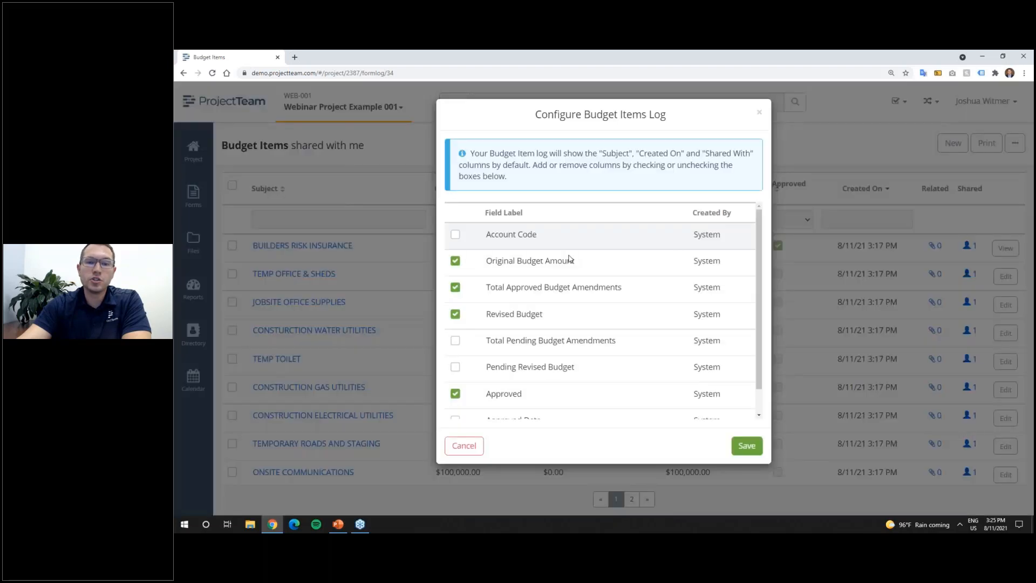
{"action": "left_click", "coordinate": [455, 340]}
{"action": "left_click", "coordinate": [455, 366]}
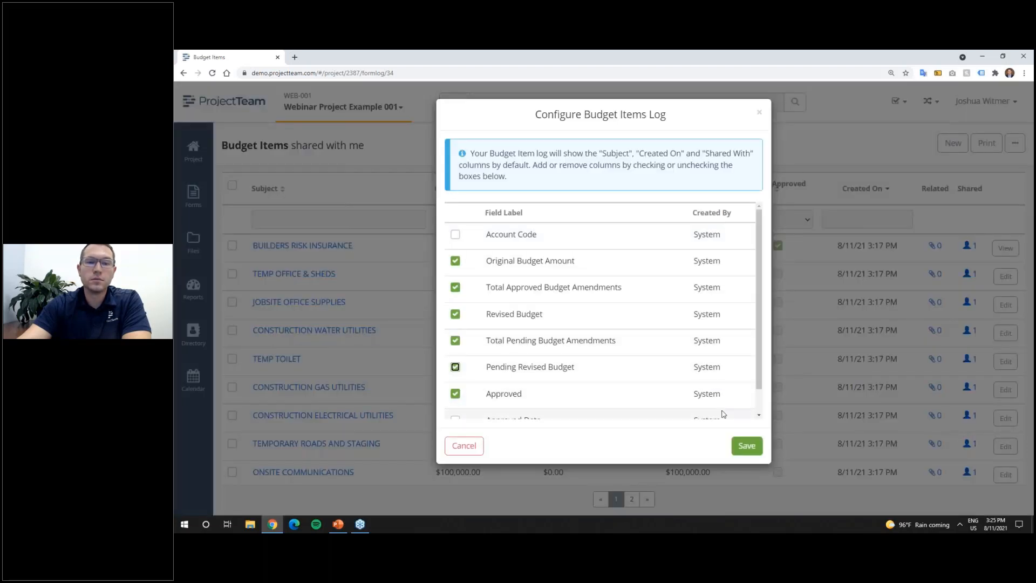
{"action": "left_click", "coordinate": [746, 445]}
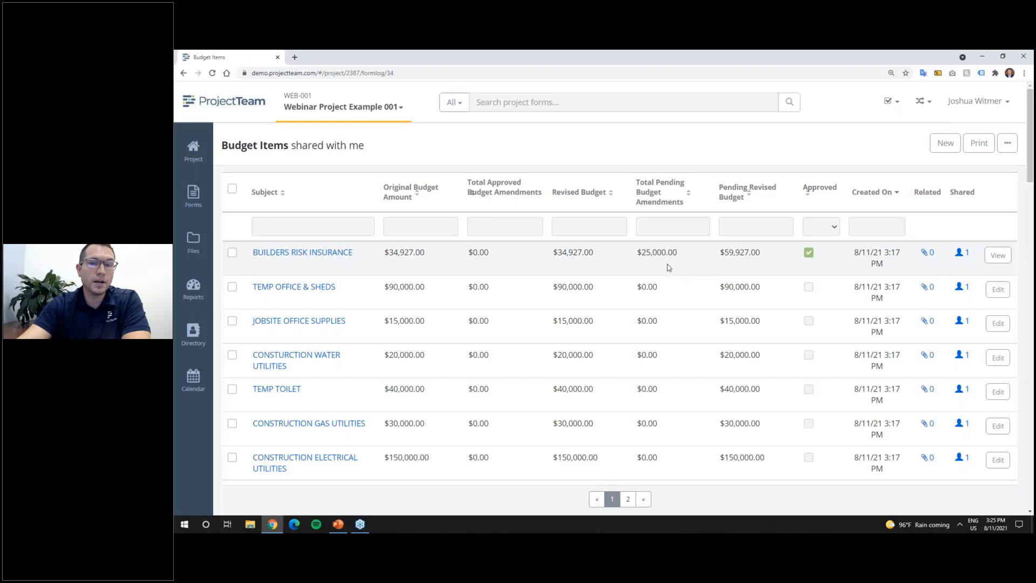
Check the pending amendment amounts and pending revised budgets for BUILDERS RISK INSURANCE and SAFETY AND BARRICADE in the log.
{"action": "scroll", "coordinate": [667, 277], "scroll_direction": "down", "scroll_amount": 6}
{"action": "scroll", "coordinate": [665, 286], "scroll_direction": "down", "scroll_amount": 1}
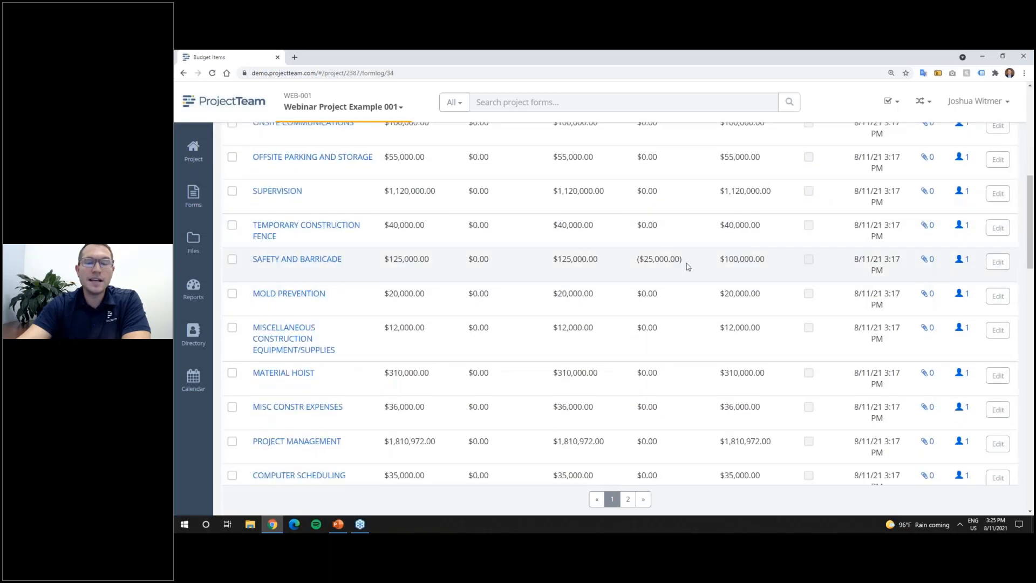
{"action": "scroll", "coordinate": [669, 267], "scroll_direction": "up", "scroll_amount": 7}
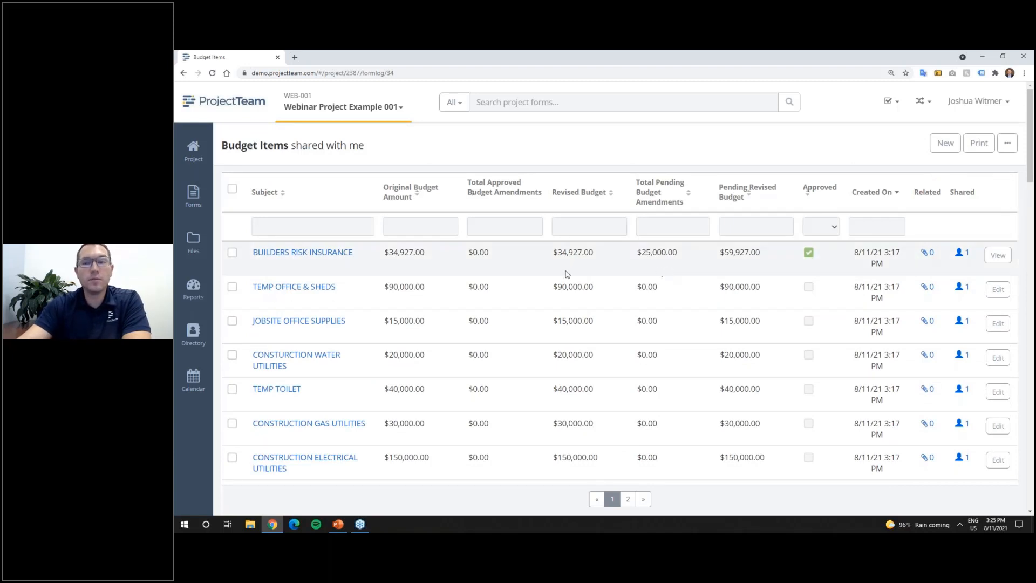
Open the BUILDERS RISK INSURANCE budget item and review its approved and pending budget amendments.
{"action": "left_click", "coordinate": [321, 257]}
{"action": "left_click", "coordinate": [346, 323]}
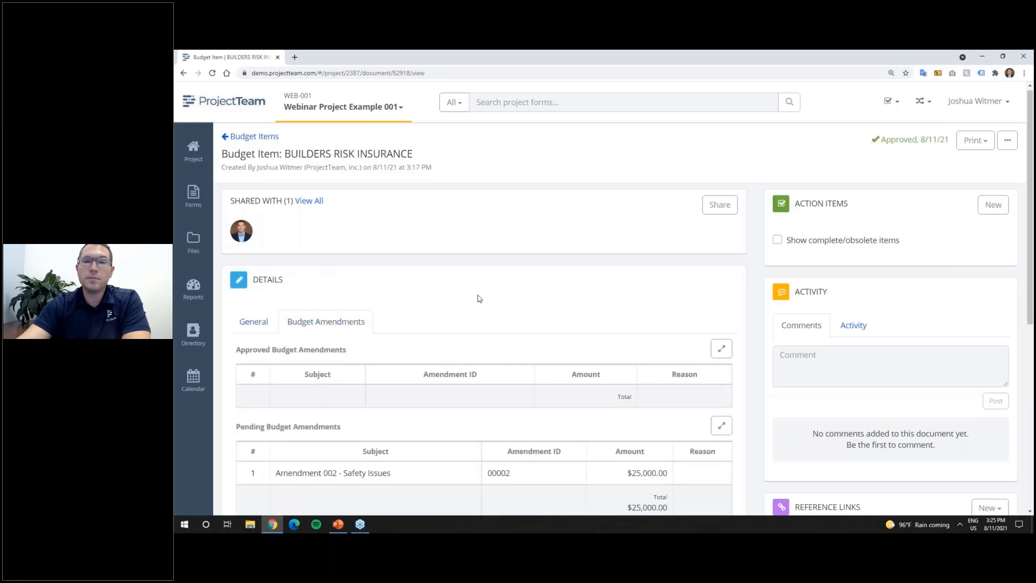
{"action": "scroll", "coordinate": [479, 298], "scroll_direction": "down", "scroll_amount": 2}
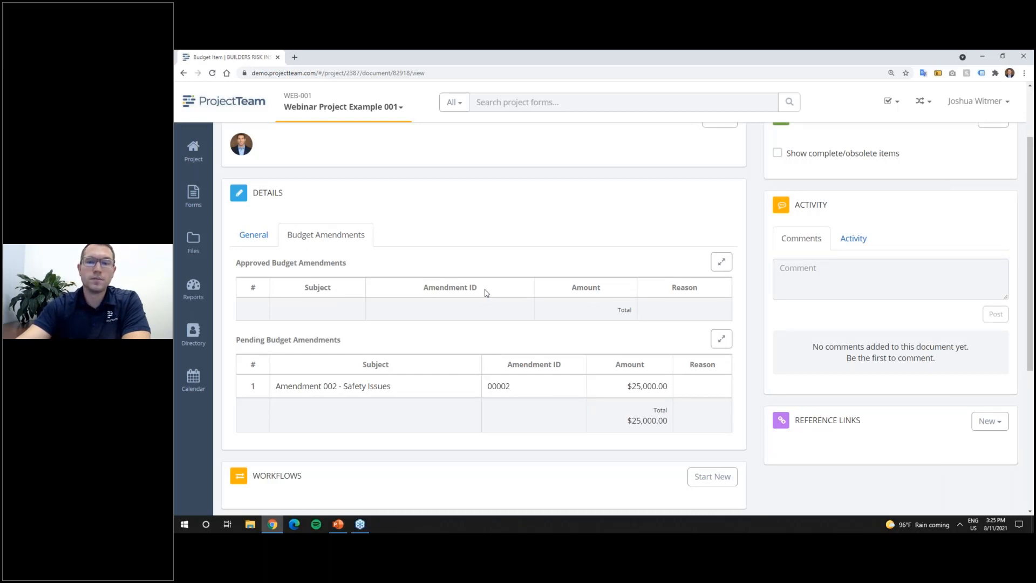
{"action": "scroll", "coordinate": [486, 293], "scroll_direction": "up", "scroll_amount": 2}
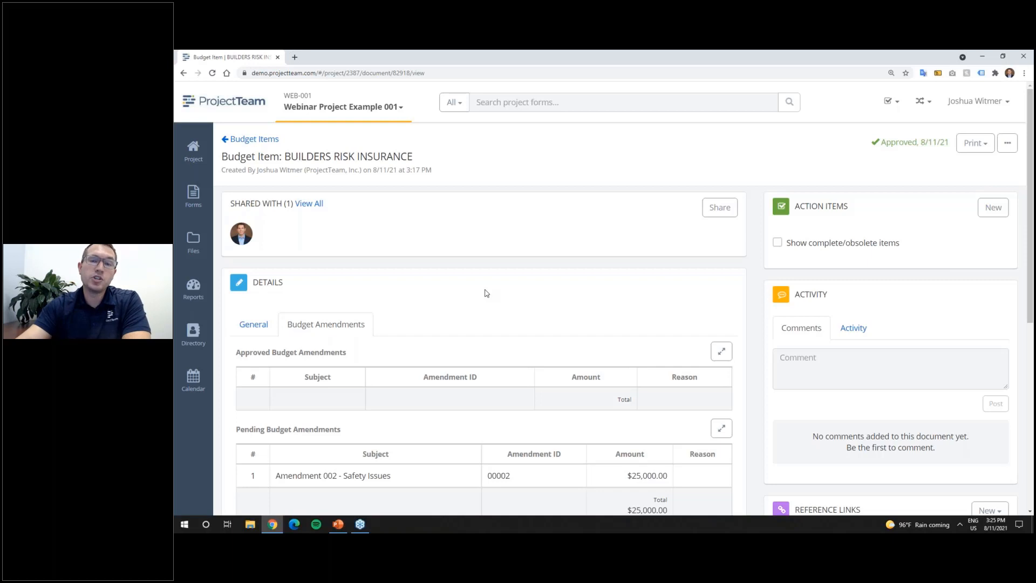
Switch to Webinar Project Example 002, run the Budget - Financial Status Report from My Access Only, and hide the report list.
{"action": "left_click", "coordinate": [372, 107]}
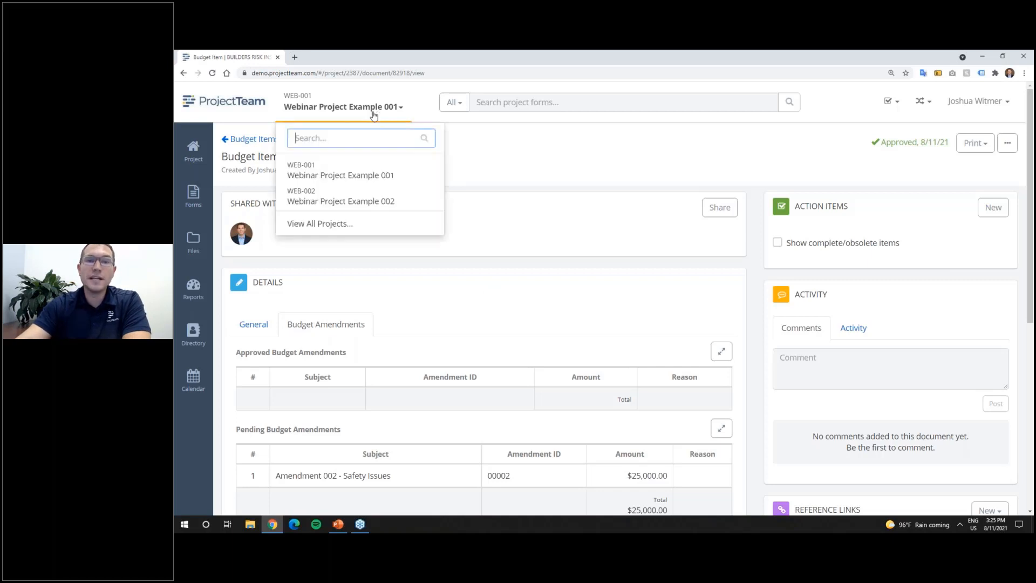
{"action": "left_click", "coordinate": [372, 199]}
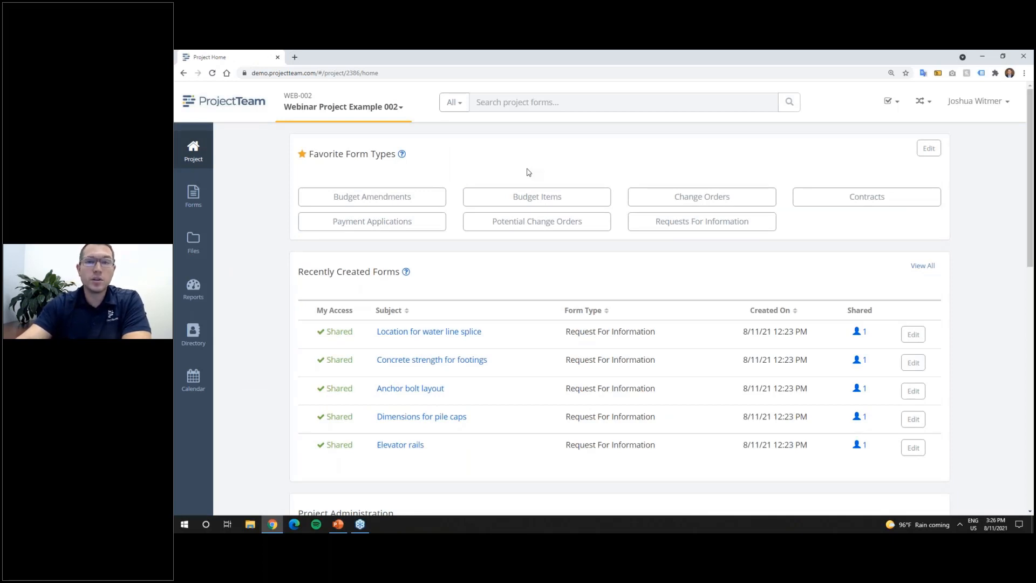
{"action": "left_click", "coordinate": [208, 286]}
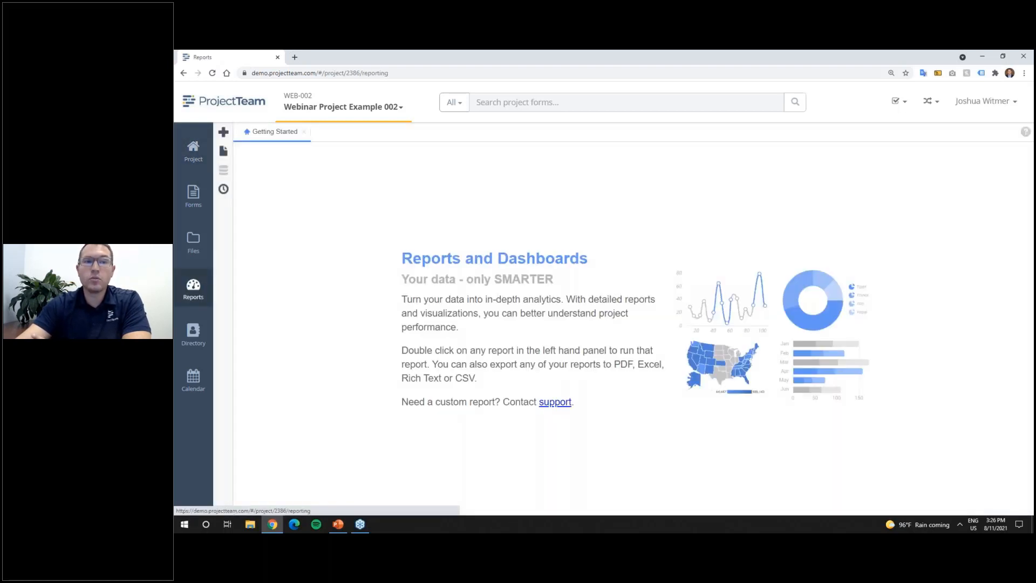
{"action": "left_click", "coordinate": [223, 152]}
{"action": "left_click", "coordinate": [243, 182]}
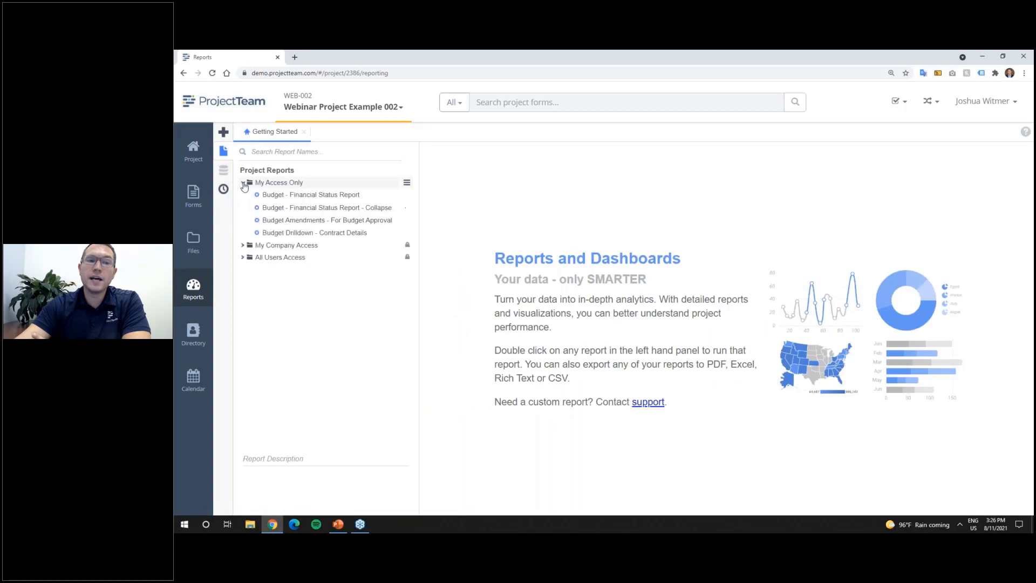
{"action": "double_click", "coordinate": [268, 194]}
{"action": "left_click", "coordinate": [223, 152]}
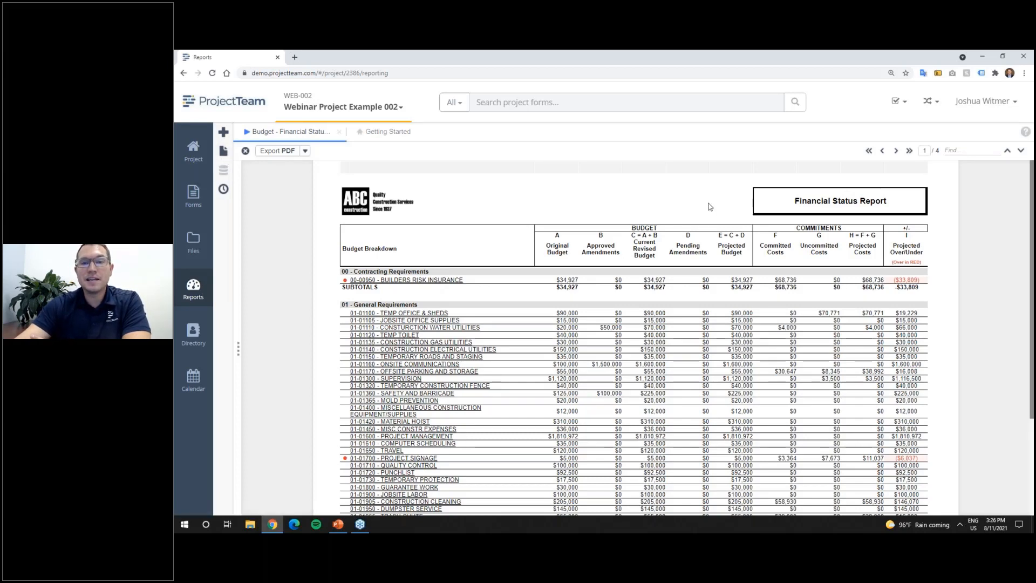
Examine the Financial Status Report's budget, commitment and projected over/under columns, including the subtotals for each division.
{"action": "scroll", "coordinate": [707, 207], "scroll_direction": "down", "scroll_amount": 2}
{"action": "scroll", "coordinate": [710, 207], "scroll_direction": "up", "scroll_amount": 2}
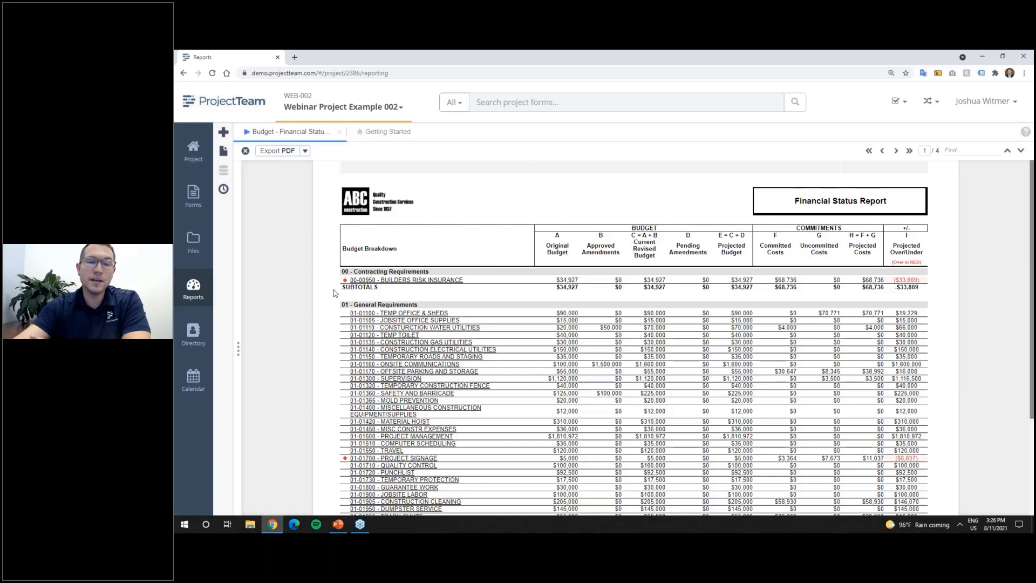
{"action": "scroll", "coordinate": [335, 314], "scroll_direction": "down", "scroll_amount": 1}
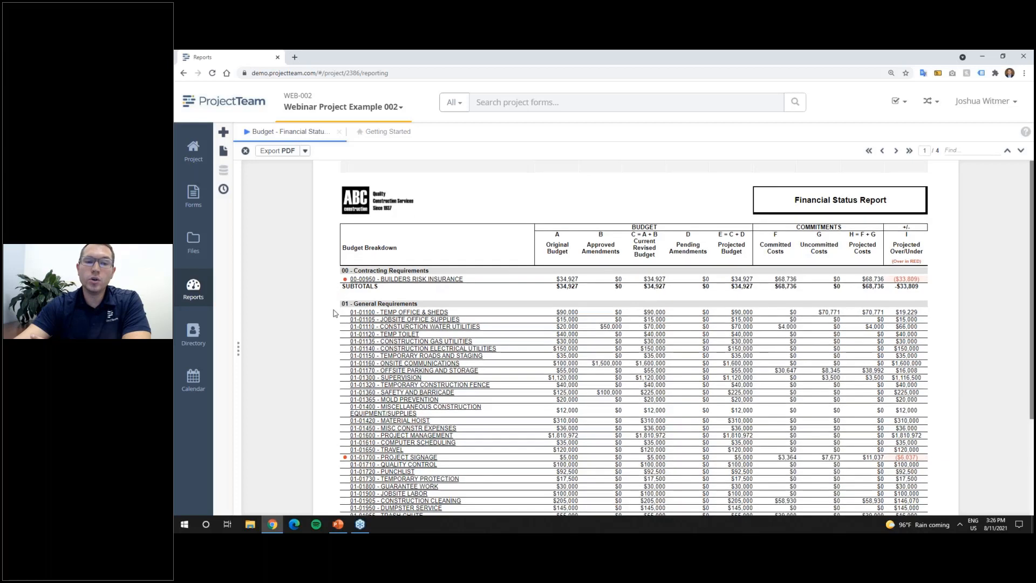
{"action": "scroll", "coordinate": [332, 312], "scroll_direction": "down", "scroll_amount": 3}
{"action": "scroll", "coordinate": [331, 313], "scroll_direction": "up", "scroll_amount": 3}
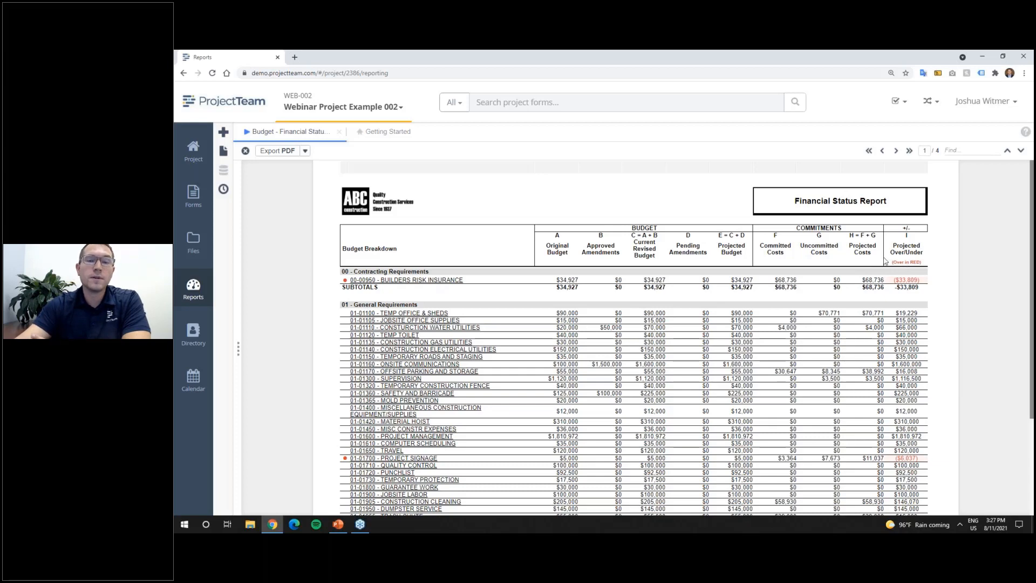
{"action": "scroll", "coordinate": [551, 284], "scroll_direction": "down", "scroll_amount": 1}
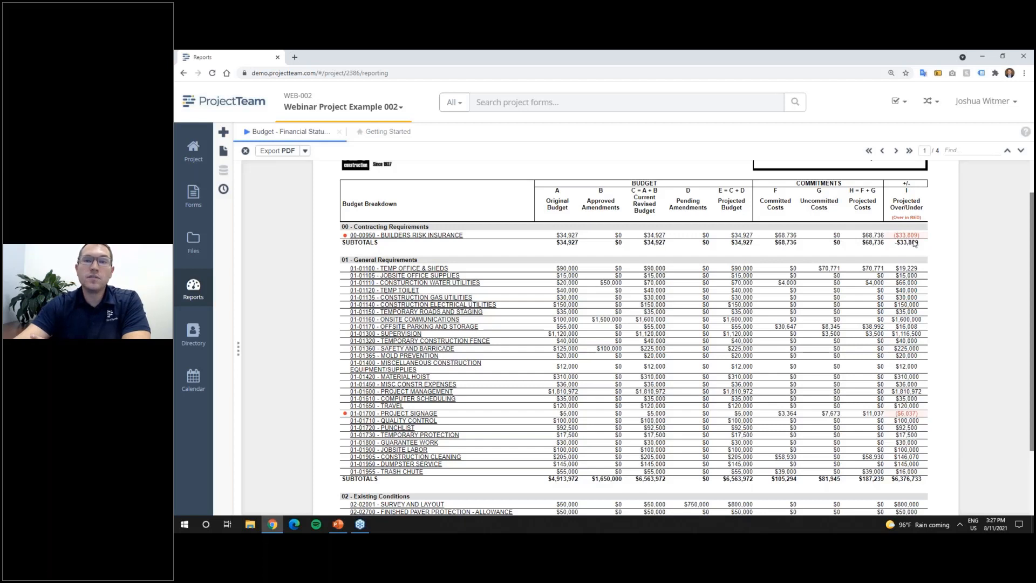
{"action": "left_click_drag", "start_coordinate": [919, 243], "coordinate": [895, 244]}
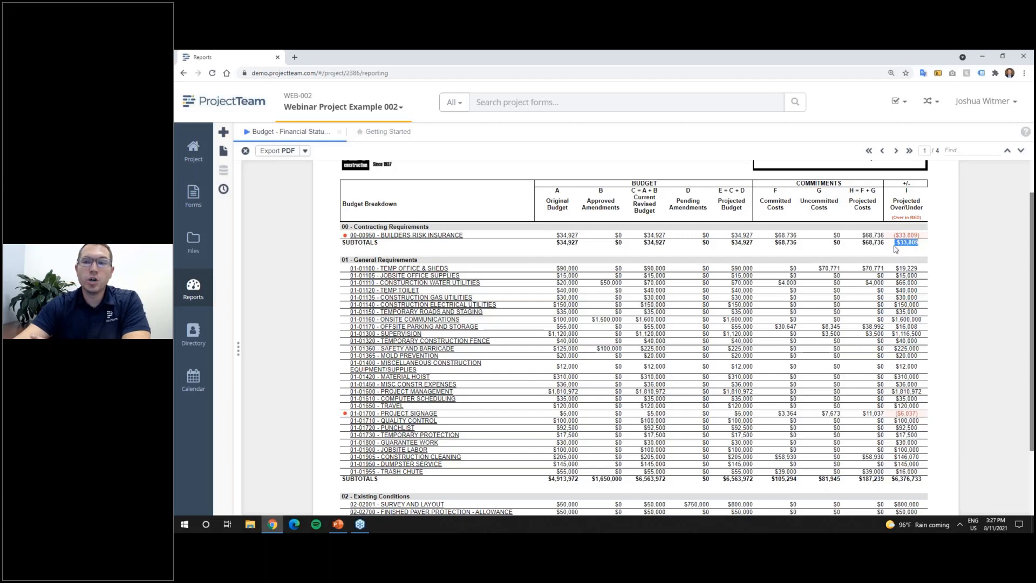
{"action": "left_click", "coordinate": [926, 485]}
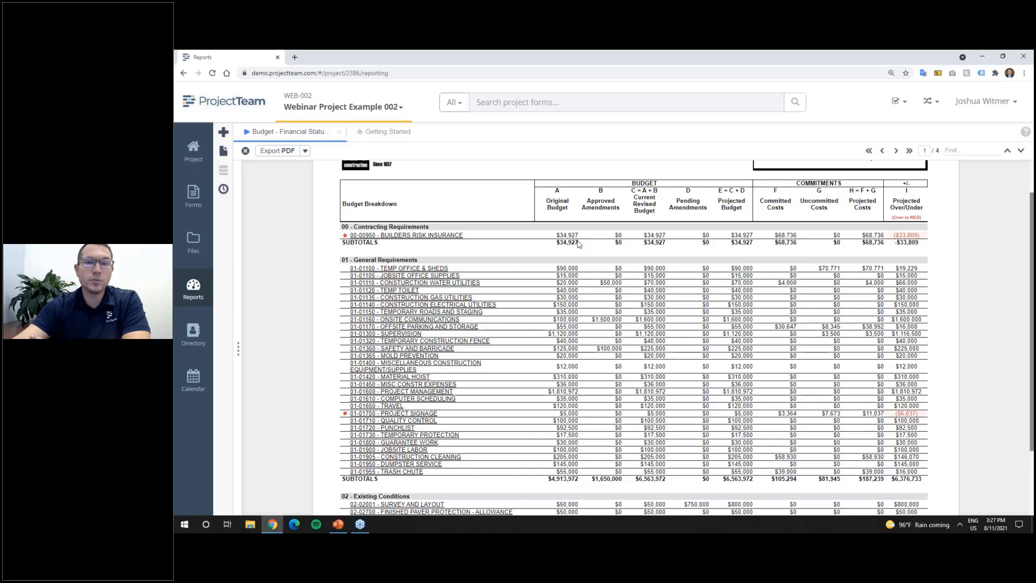
{"action": "scroll", "coordinate": [616, 281], "scroll_direction": "up", "scroll_amount": 2}
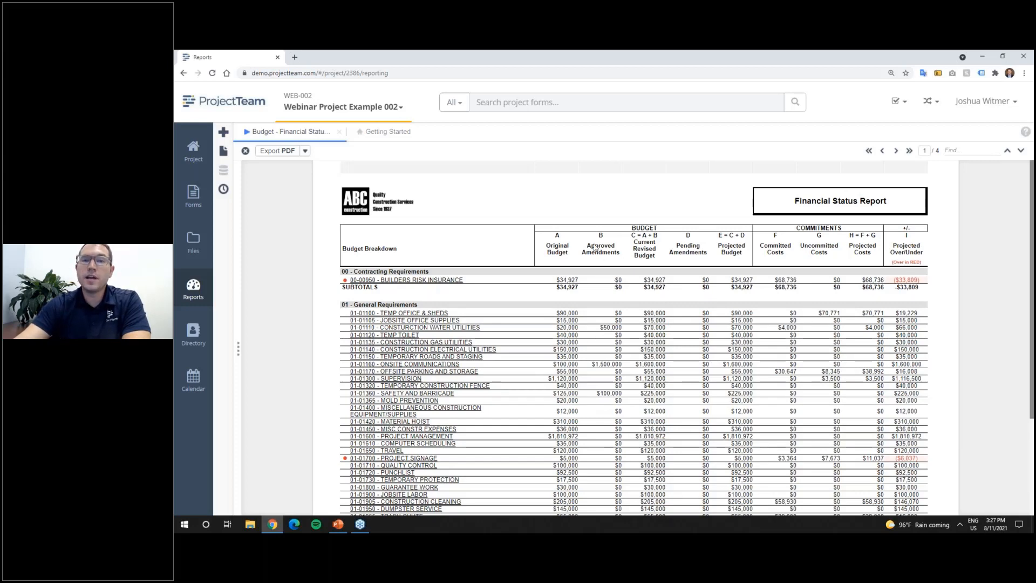
Open the 01-01700 - PROJECT SIGNAGE budget item from the report, view it and close it again.
{"action": "scroll", "coordinate": [535, 240], "scroll_direction": "down", "scroll_amount": 1}
{"action": "scroll", "coordinate": [537, 240], "scroll_direction": "down", "scroll_amount": 1}
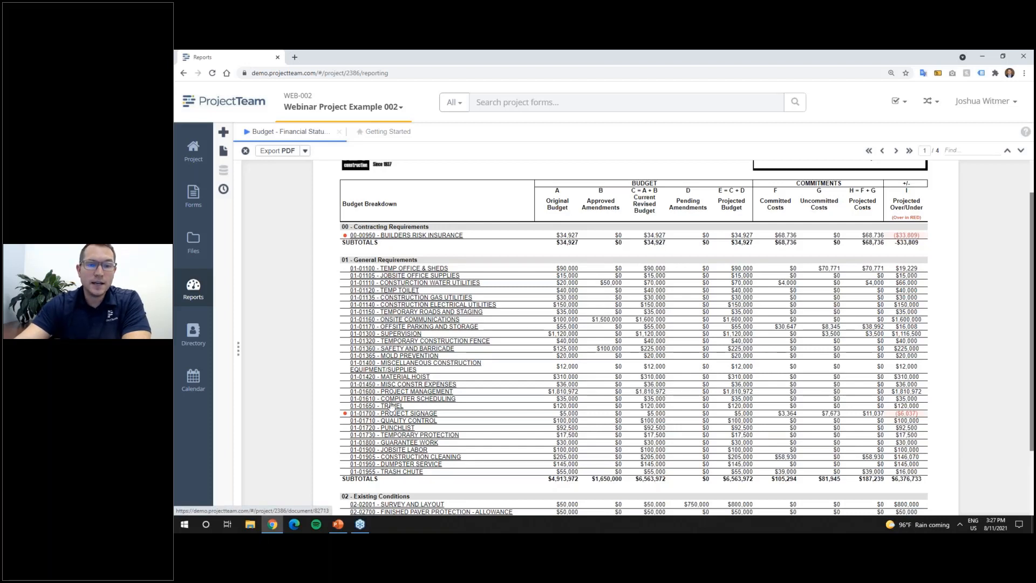
{"action": "left_click", "coordinate": [412, 414]}
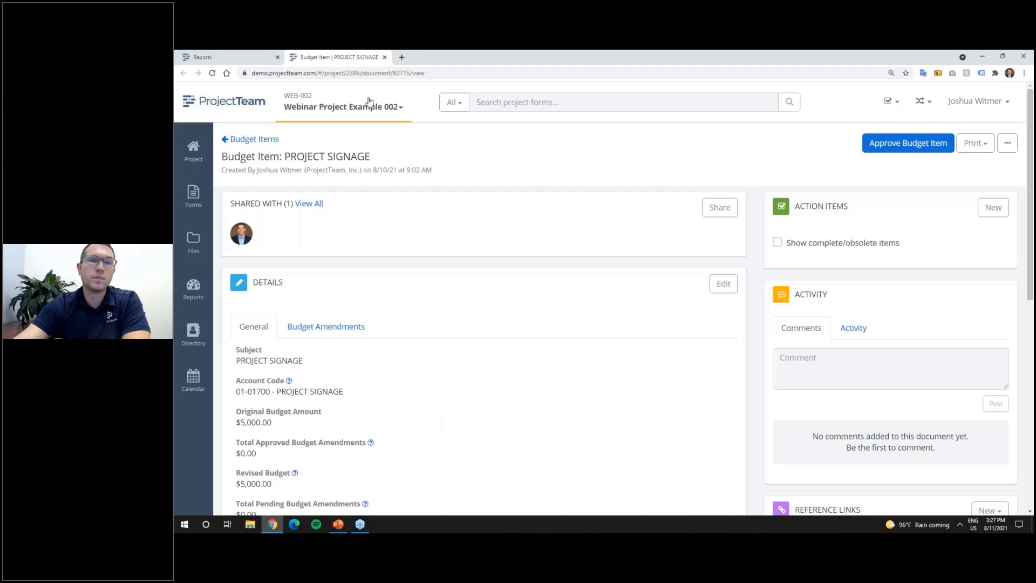
{"action": "left_click", "coordinate": [384, 57]}
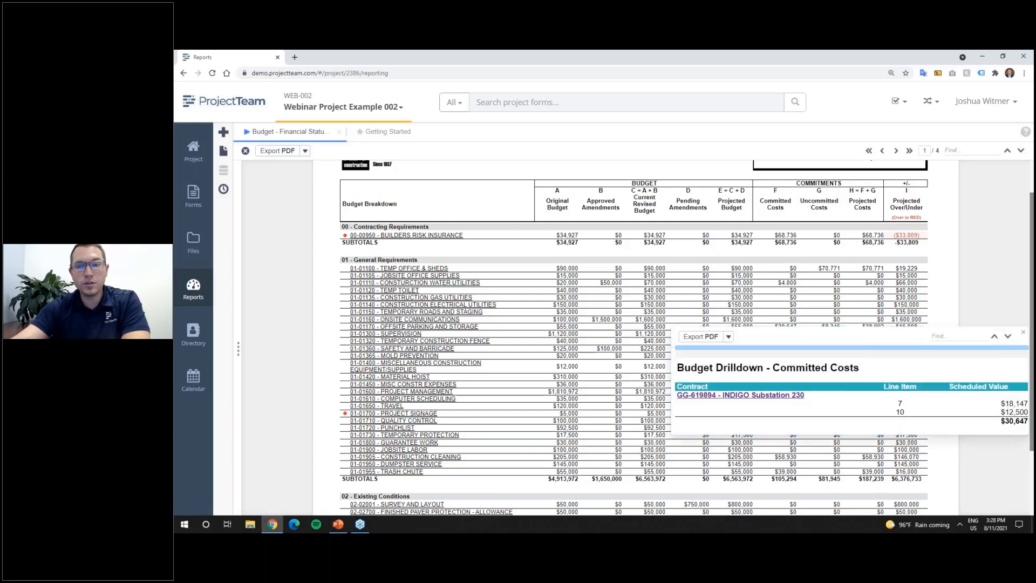
Open the INDIGO Substation 230 contract from the OFFSITE PARKING AND STORAGE committed costs drilldown and check the account codes of line items 7 and 10.
{"action": "left_click_drag", "start_coordinate": [779, 330], "coordinate": [692, 278]}
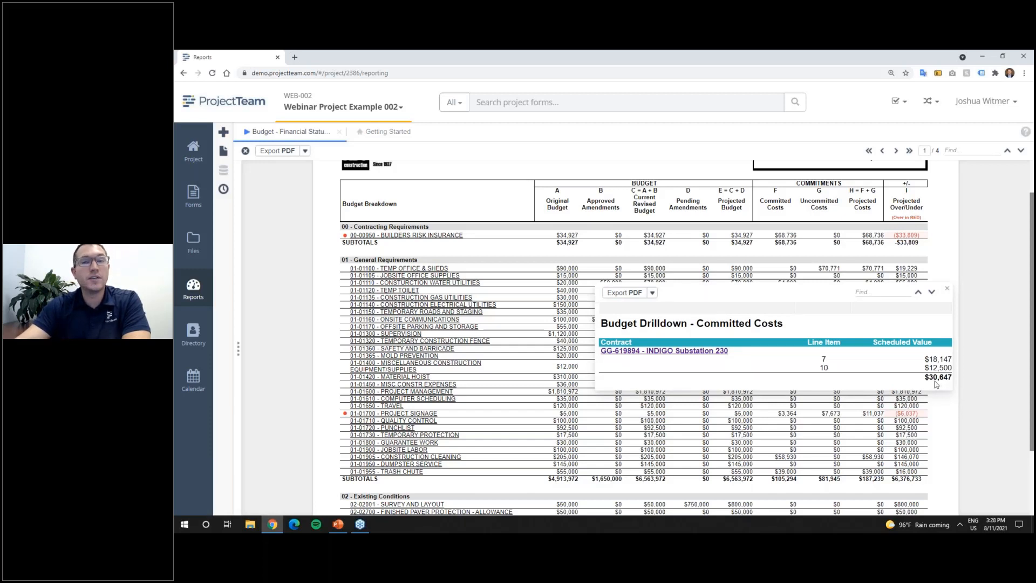
{"action": "left_click", "coordinate": [699, 352]}
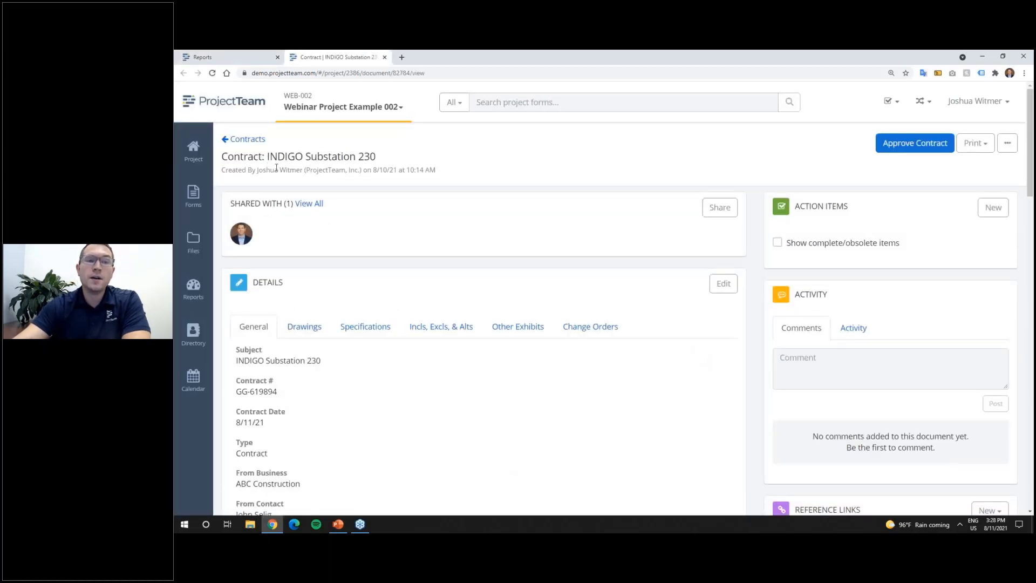
{"action": "scroll", "coordinate": [668, 372], "scroll_direction": "down", "scroll_amount": 20}
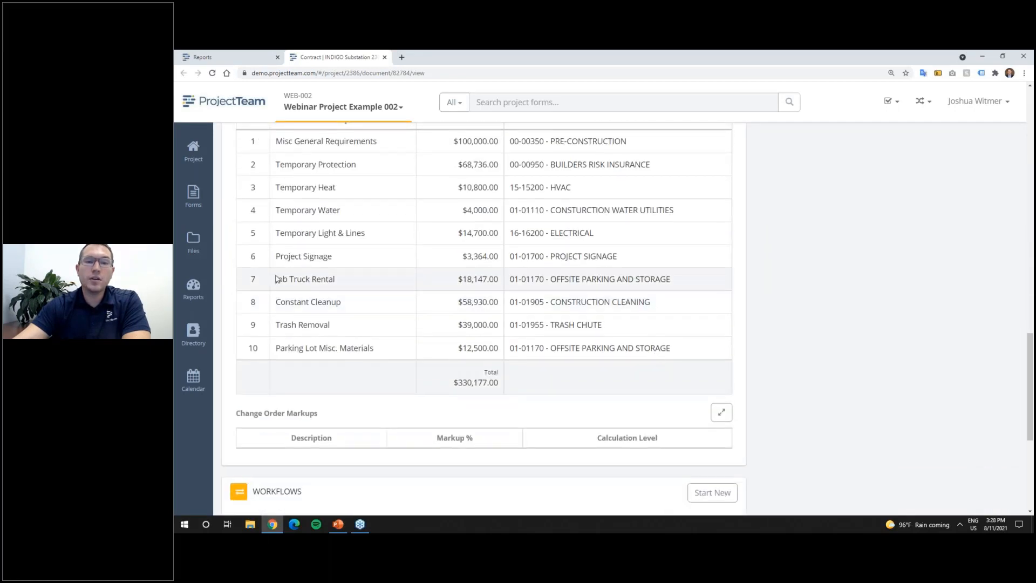
{"action": "left_click_drag", "start_coordinate": [276, 279], "coordinate": [308, 287]}
{"action": "left_click_drag", "start_coordinate": [284, 348], "coordinate": [328, 353]}
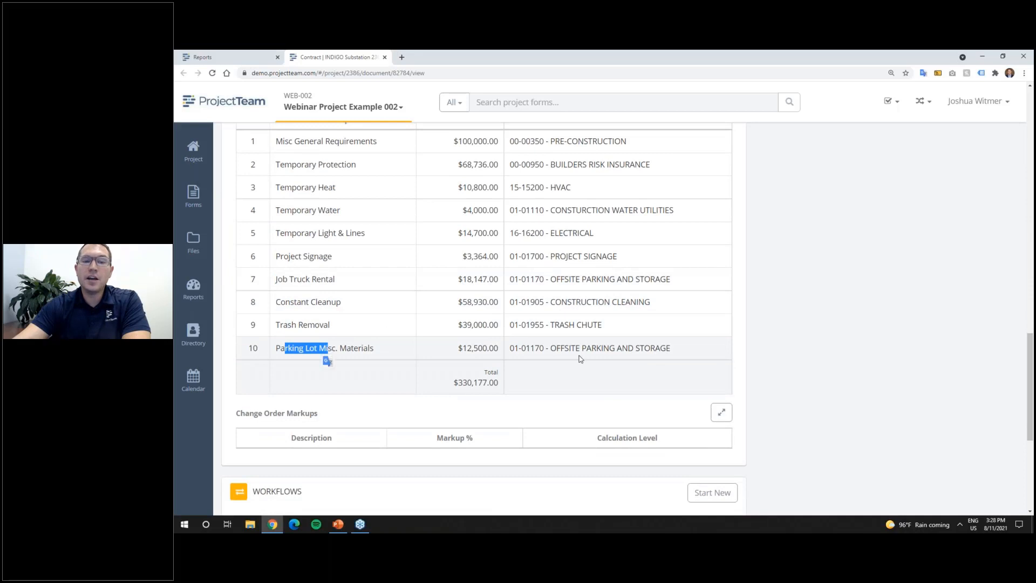
{"action": "left_click_drag", "start_coordinate": [563, 348], "coordinate": [613, 350]}
{"action": "left_click_drag", "start_coordinate": [575, 278], "coordinate": [634, 280]}
{"action": "left_click", "coordinate": [656, 279]}
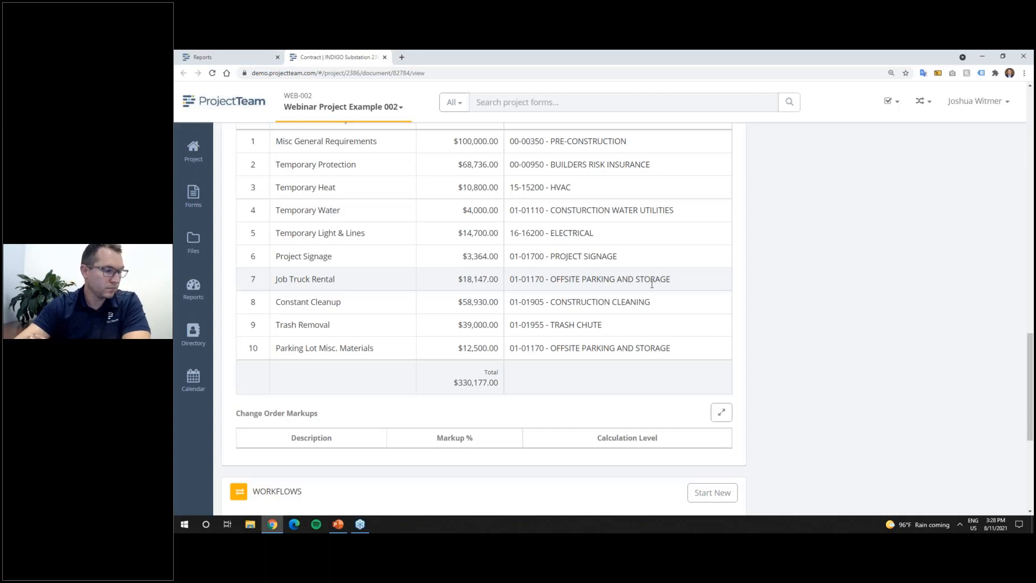
Close the contract and the committed costs drilldown, returning to the start of the Financial Status Report.
{"action": "left_click", "coordinate": [245, 59]}
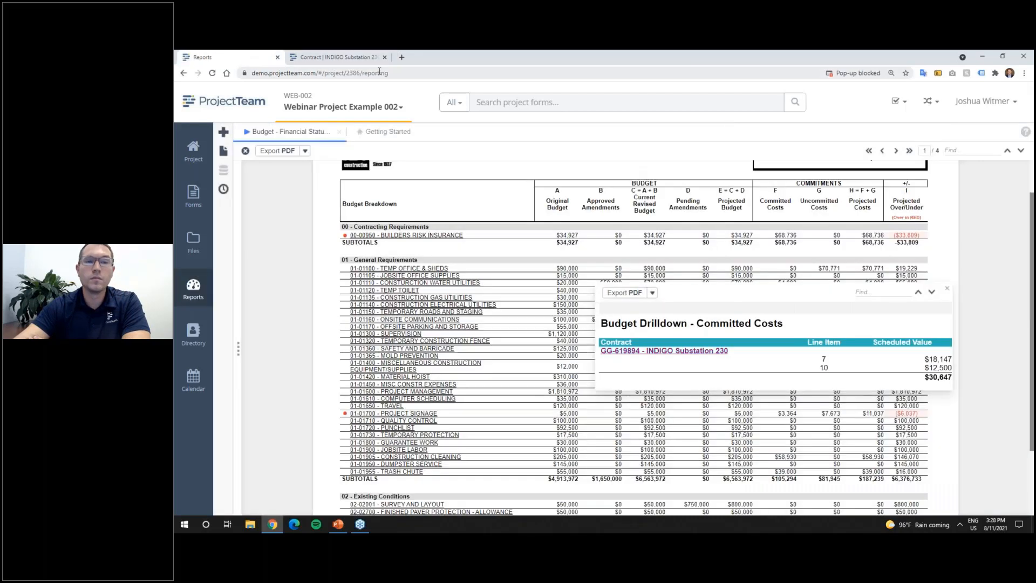
{"action": "left_click", "coordinate": [384, 57]}
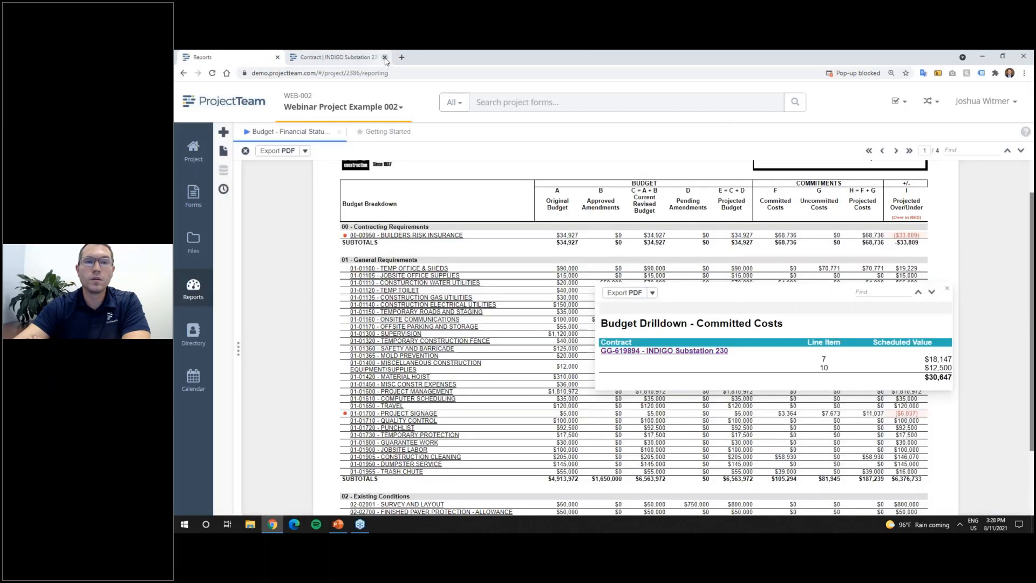
{"action": "left_click", "coordinate": [947, 289]}
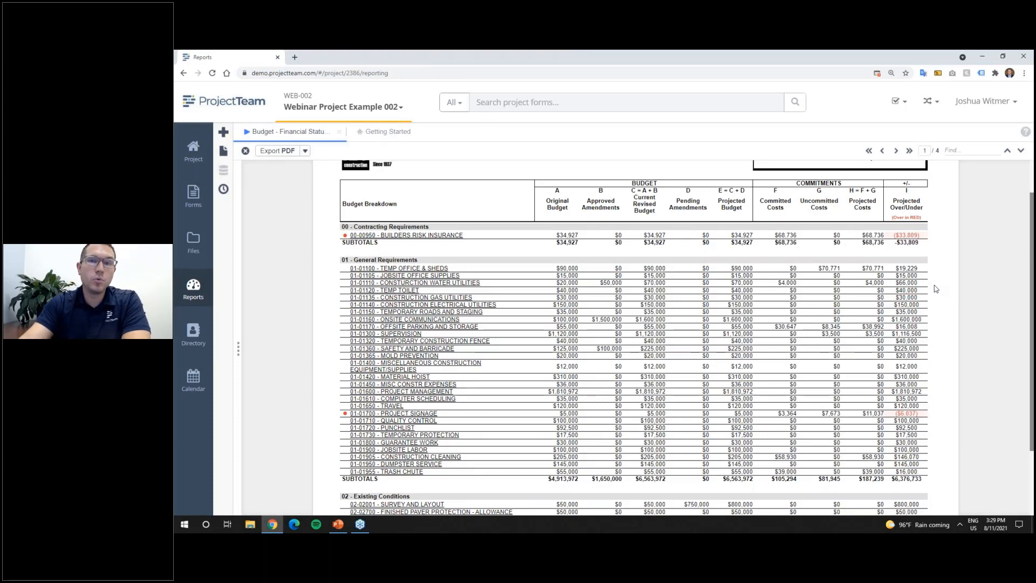
{"action": "scroll", "coordinate": [623, 271], "scroll_direction": "up", "scroll_amount": 1}
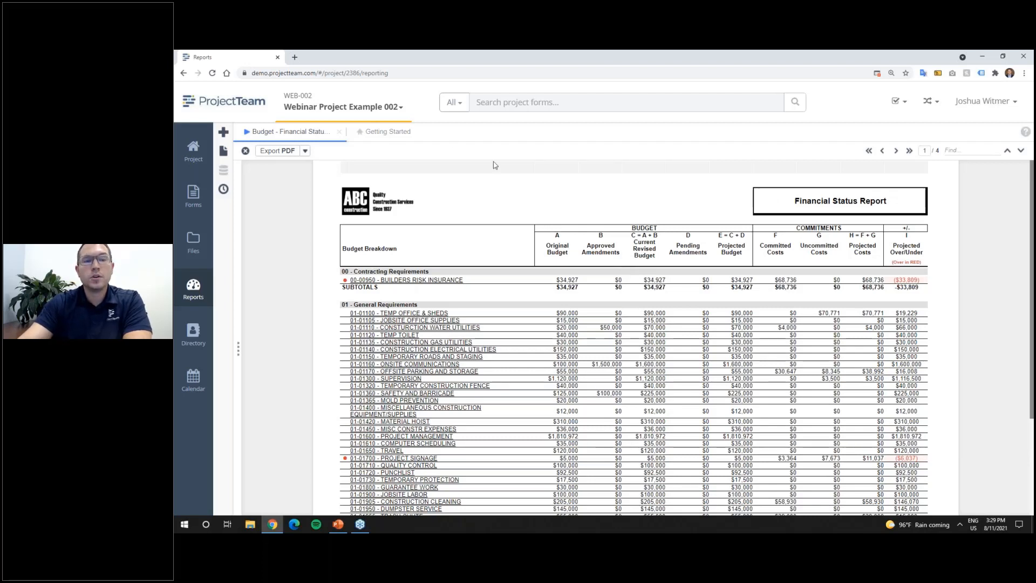
Export the Financial Status Report as an Excel file, then open the downloaded workbook to review it and close it.
{"action": "left_click", "coordinate": [305, 152]}
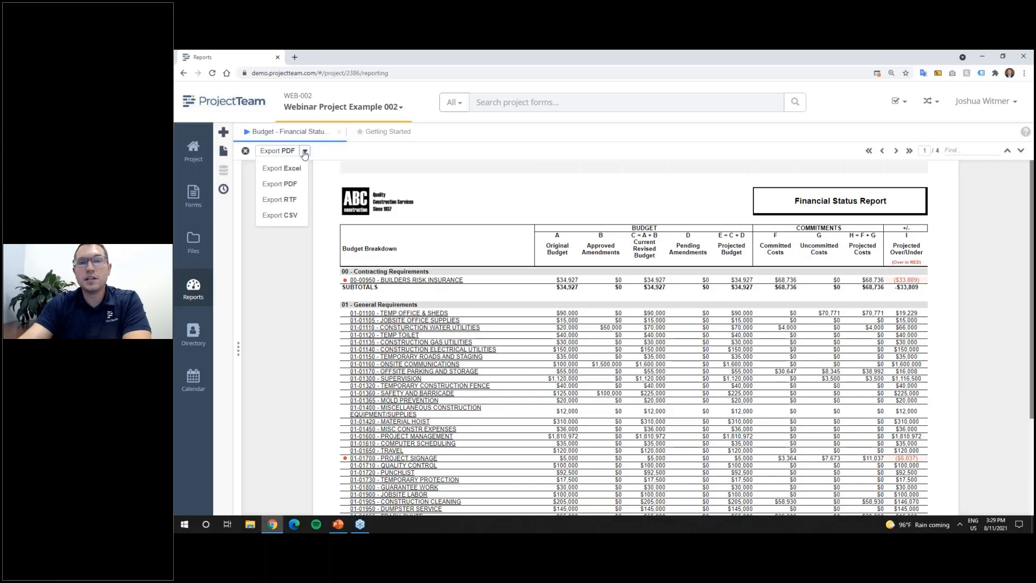
{"action": "left_click", "coordinate": [286, 167]}
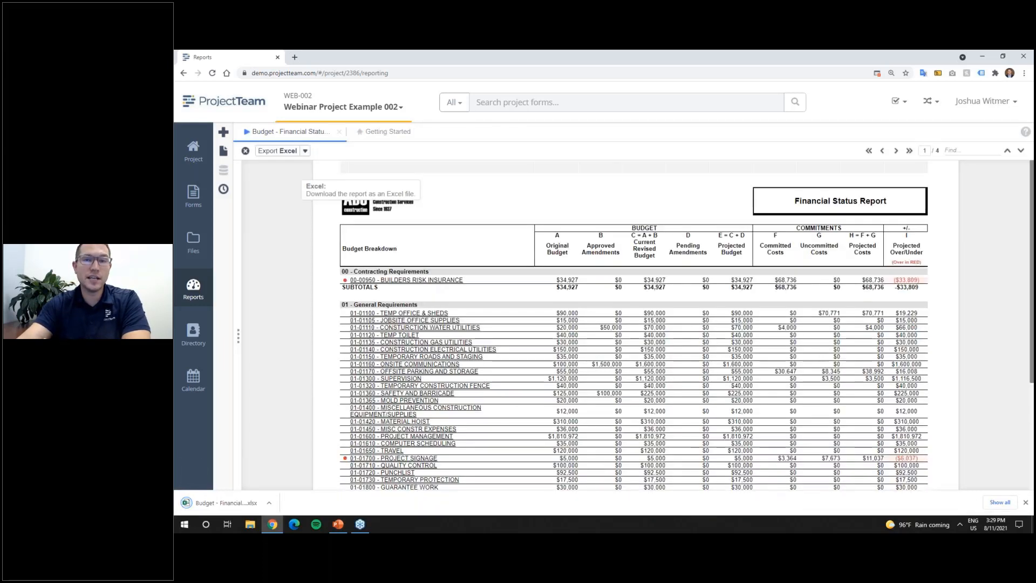
{"action": "left_click", "coordinate": [236, 502]}
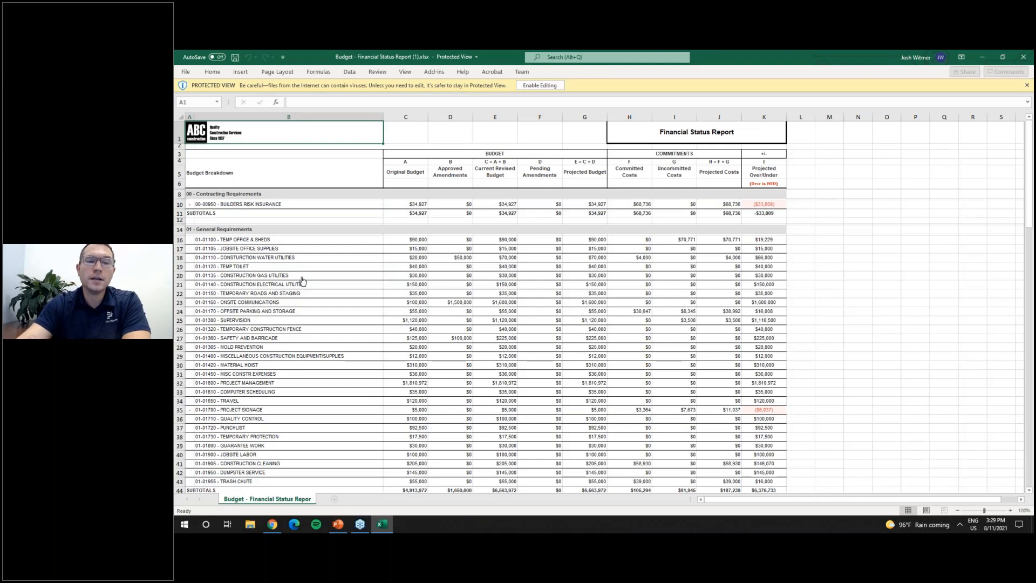
{"action": "scroll", "coordinate": [301, 277], "scroll_direction": "down", "scroll_amount": 3}
{"action": "scroll", "coordinate": [206, 154], "scroll_direction": "up", "scroll_amount": 3}
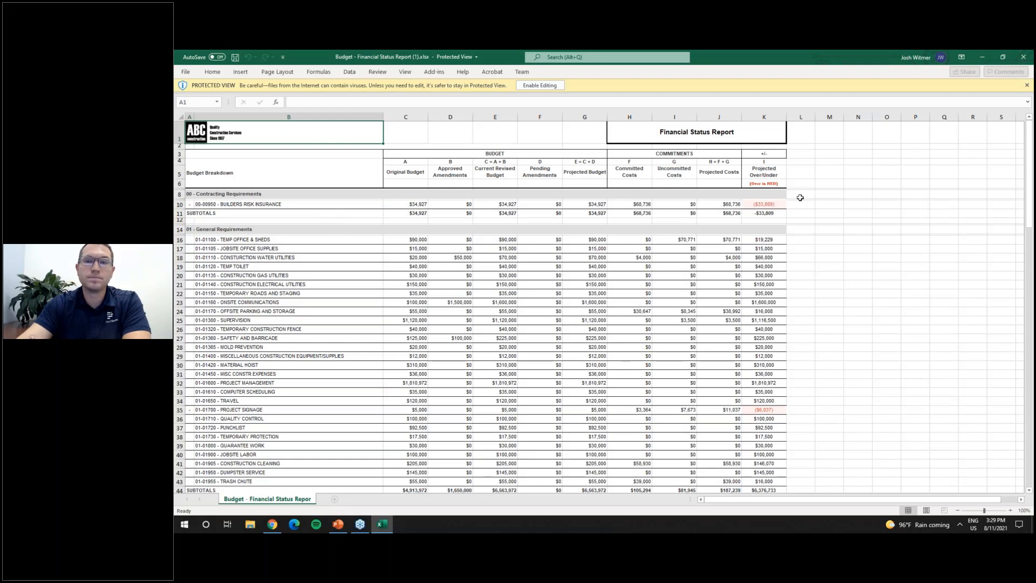
{"action": "left_click", "coordinate": [1023, 57]}
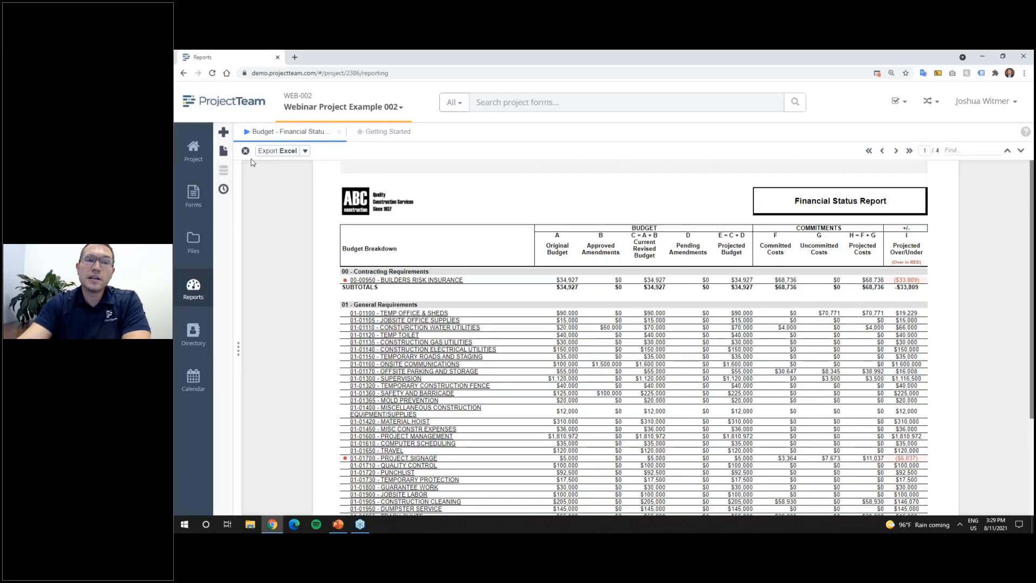
Run the Budget - Financial Status Report - Collapse report, hide the report list and review its chart and division totals.
{"action": "left_click", "coordinate": [223, 151]}
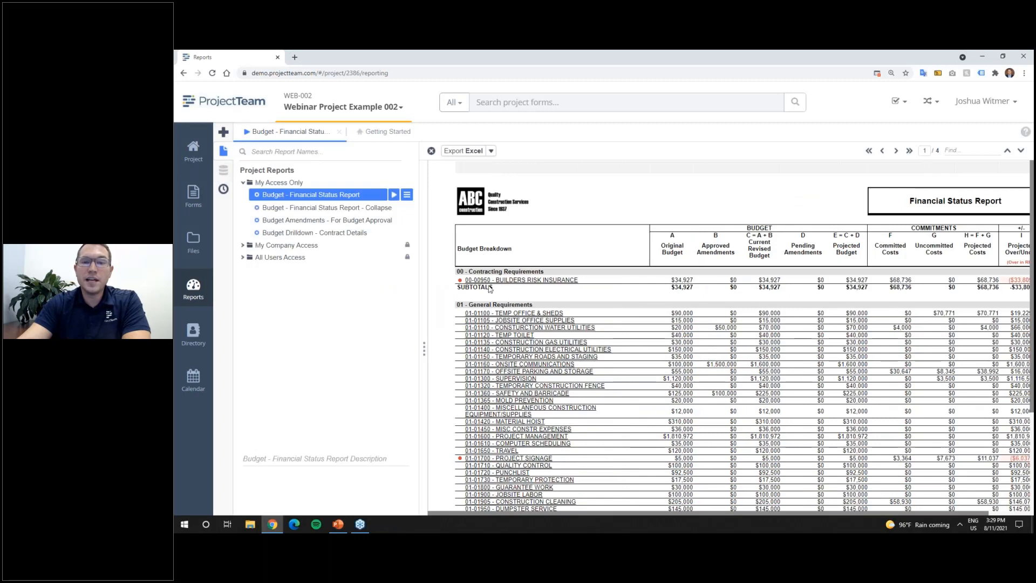
{"action": "double_click", "coordinate": [348, 207]}
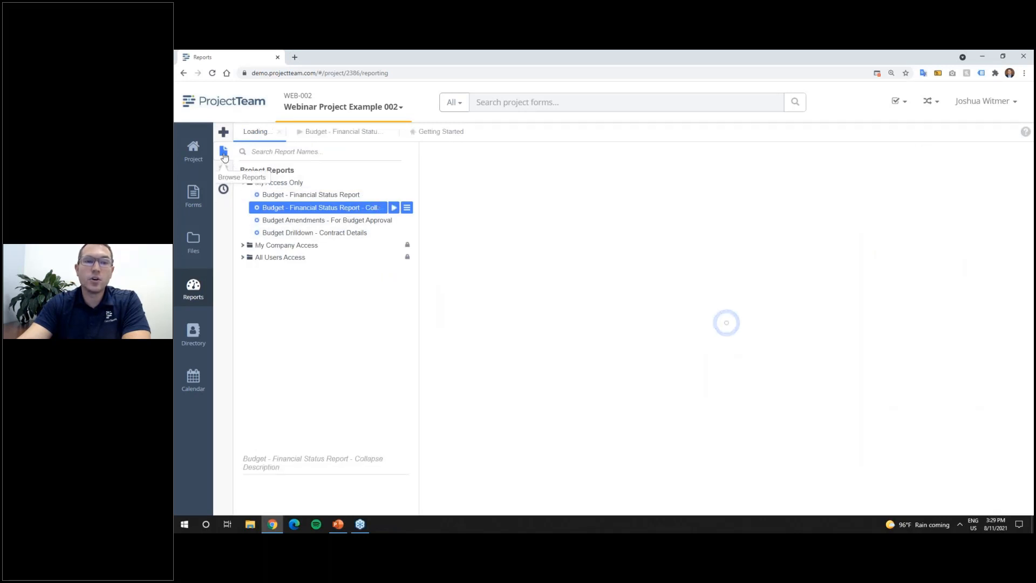
{"action": "left_click", "coordinate": [223, 153]}
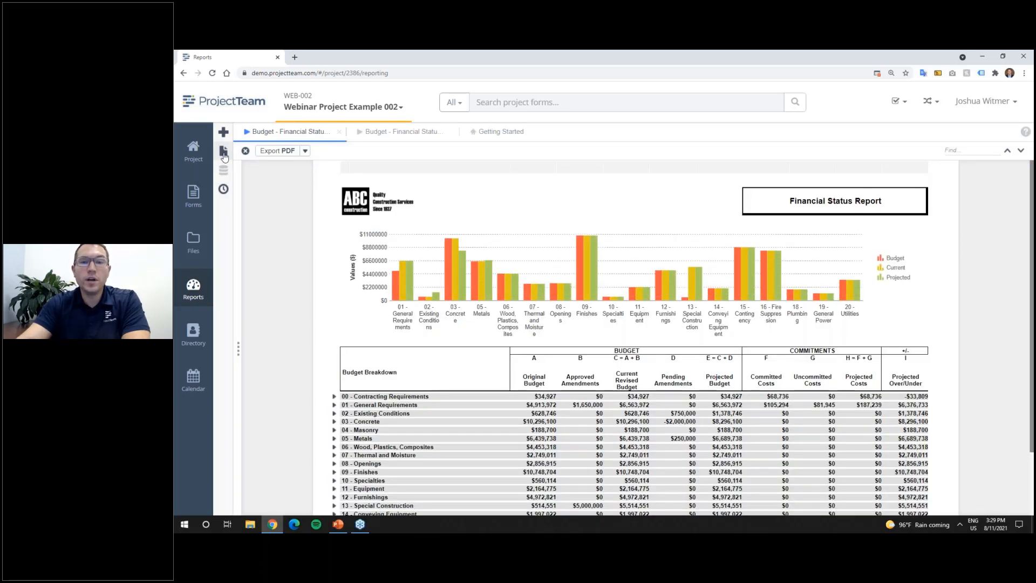
{"action": "scroll", "coordinate": [382, 289], "scroll_direction": "down", "scroll_amount": 2}
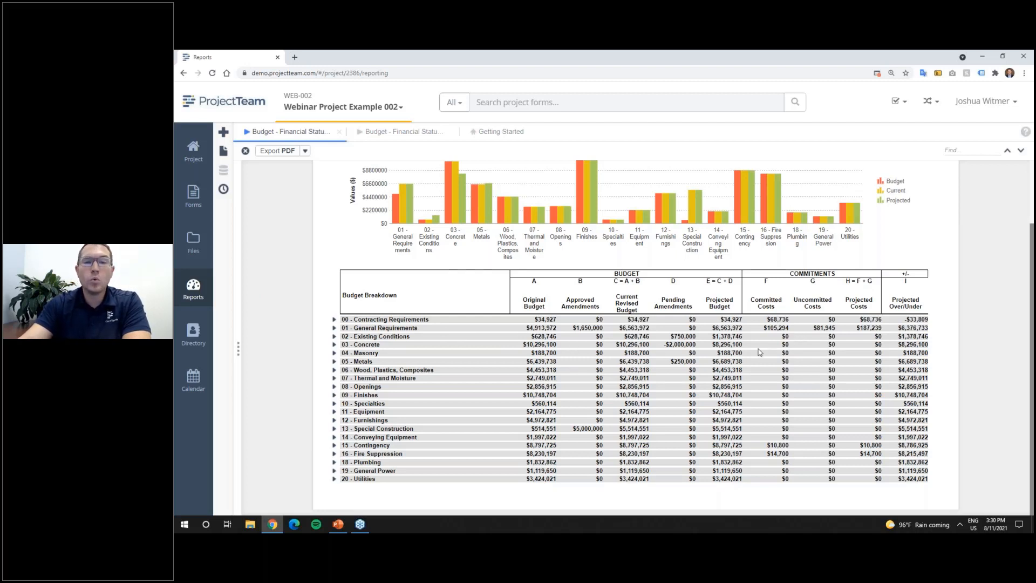
{"action": "scroll", "coordinate": [758, 351], "scroll_direction": "up", "scroll_amount": 2}
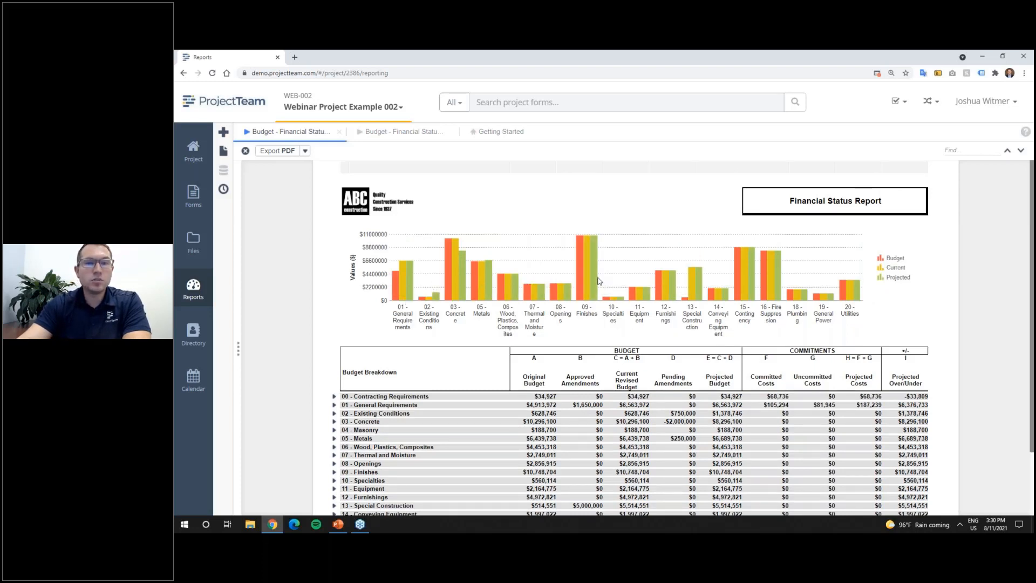
Hide the Current series in the budget chart so that only Budget and Projected are compared.
{"action": "mouse_move", "coordinate": [581, 268]}
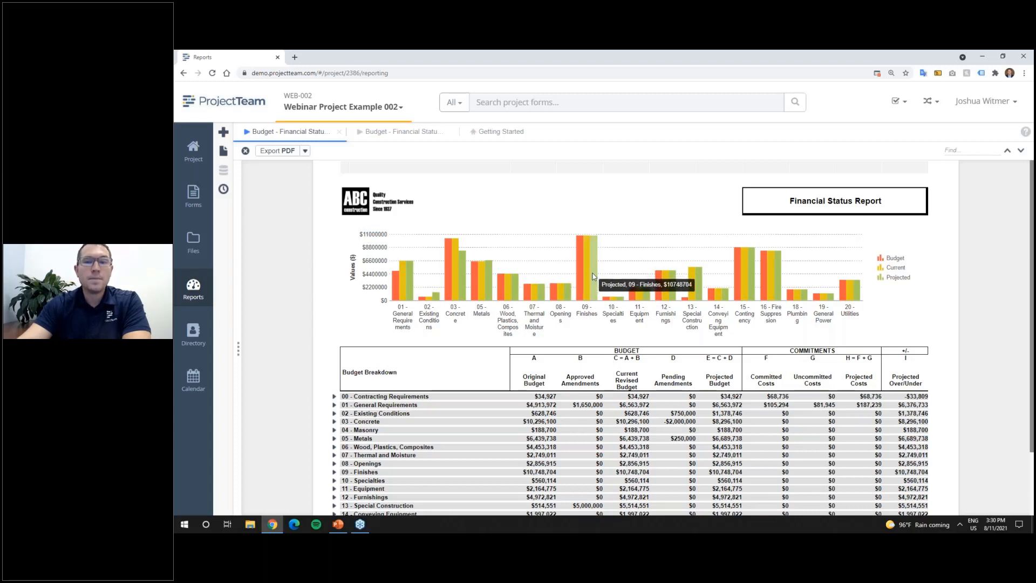
{"action": "left_click", "coordinate": [889, 269]}
{"action": "left_click", "coordinate": [893, 259]}
{"action": "left_click", "coordinate": [893, 268]}
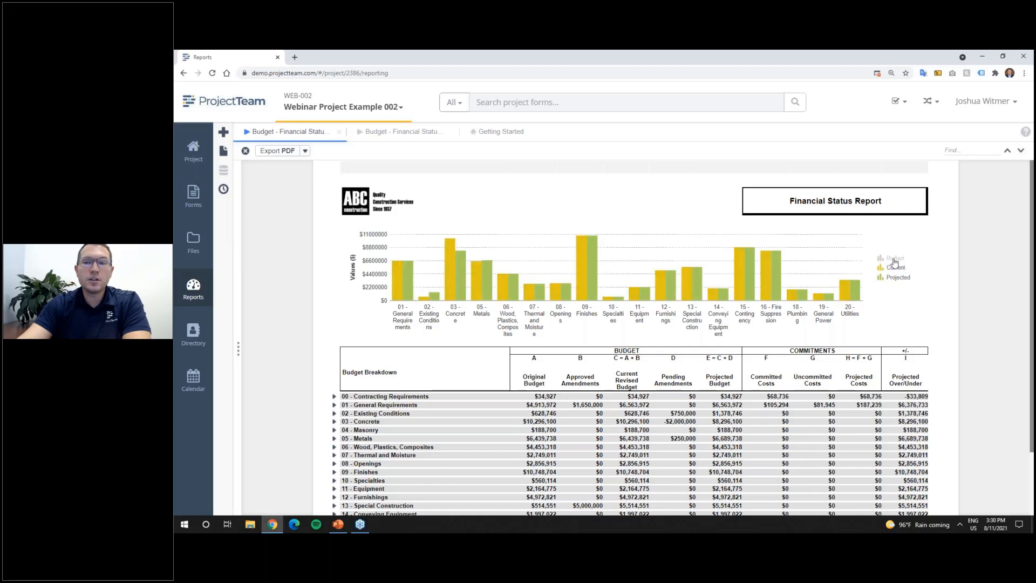
{"action": "left_click", "coordinate": [893, 258]}
{"action": "left_click", "coordinate": [893, 268]}
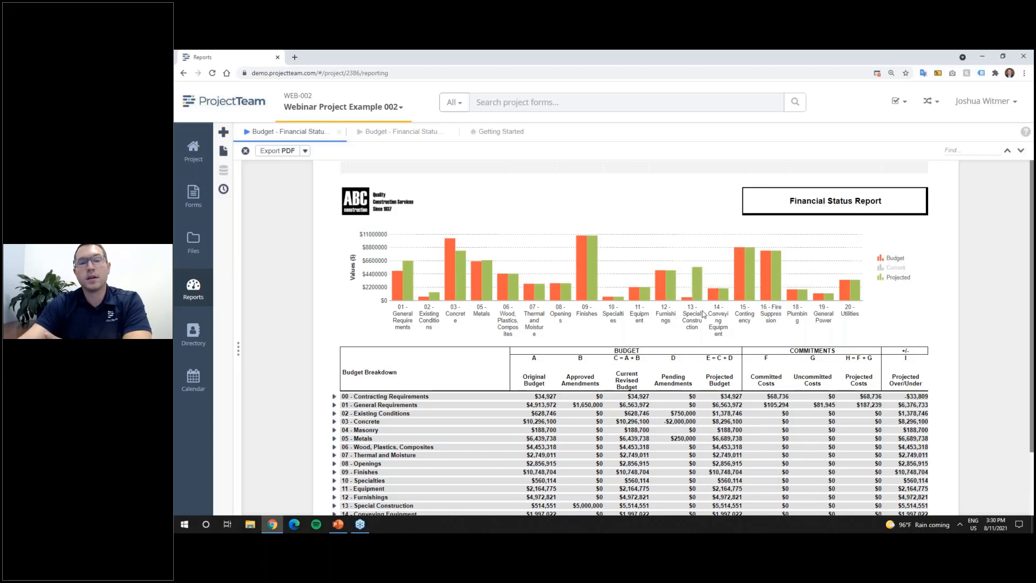
Expand the 13 - Special Construction division in the budget breakdown to view its budget items.
{"action": "scroll", "coordinate": [719, 347], "scroll_direction": "down", "scroll_amount": 3}
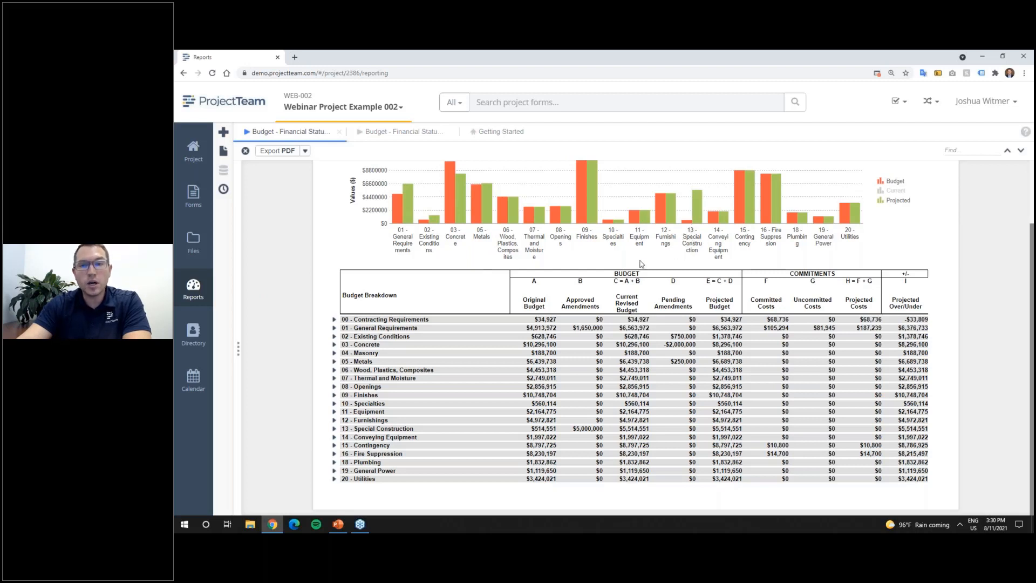
{"action": "left_click", "coordinate": [334, 428]}
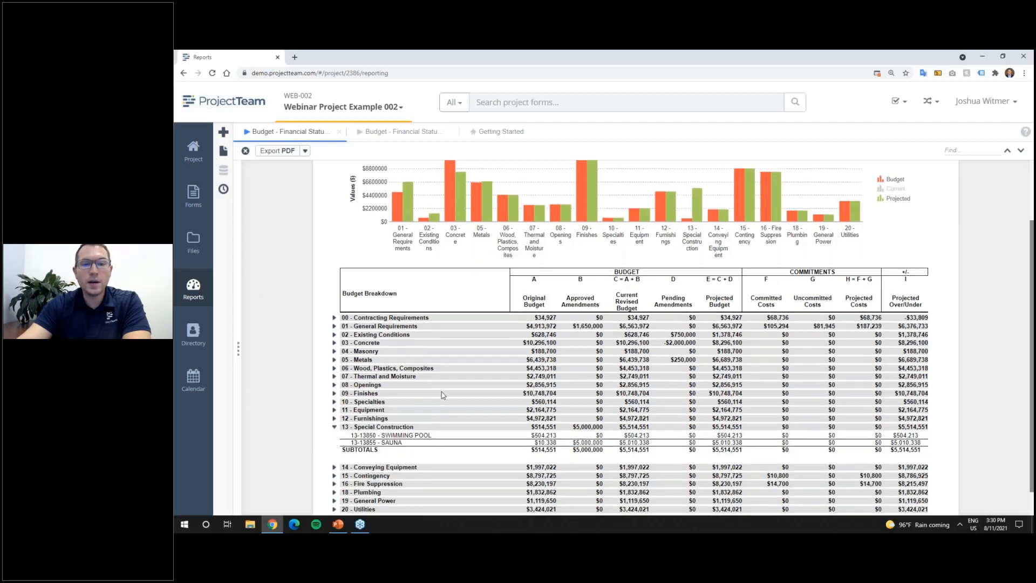
{"action": "scroll", "coordinate": [442, 396], "scroll_direction": "down", "scroll_amount": 1}
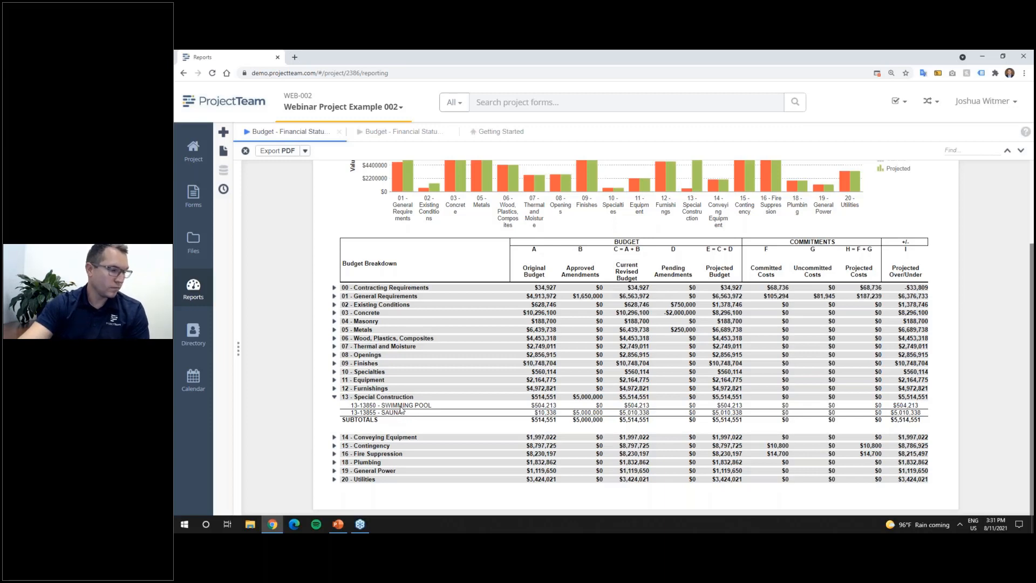
{"action": "scroll", "coordinate": [399, 410], "scroll_direction": "up", "scroll_amount": 3}
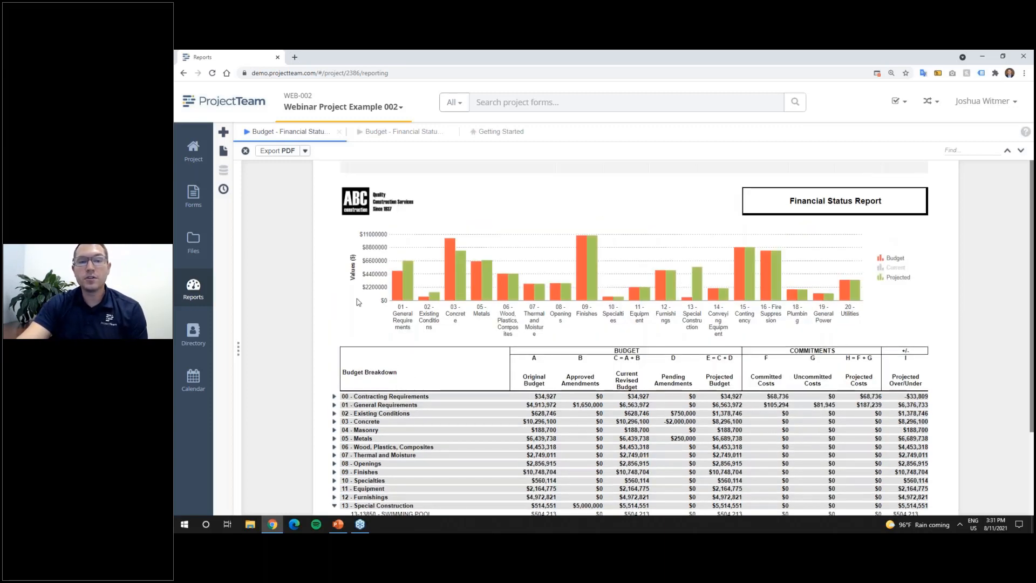
Expand all divisions in the collapsed report to view every budget item at once.
{"action": "right_click", "coordinate": [335, 398]}
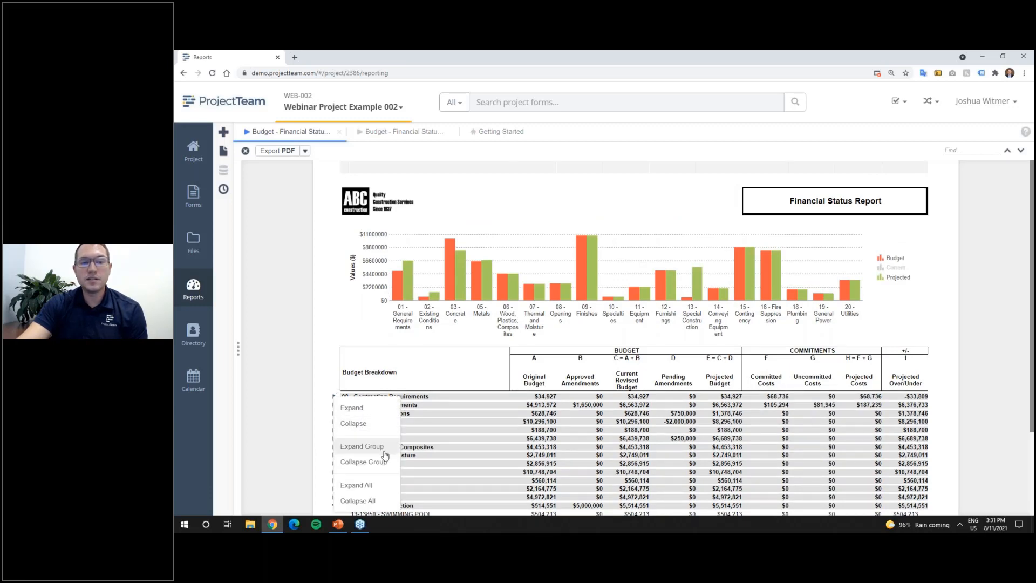
{"action": "left_click", "coordinate": [372, 484]}
{"action": "scroll", "coordinate": [469, 329], "scroll_direction": "down", "scroll_amount": 3}
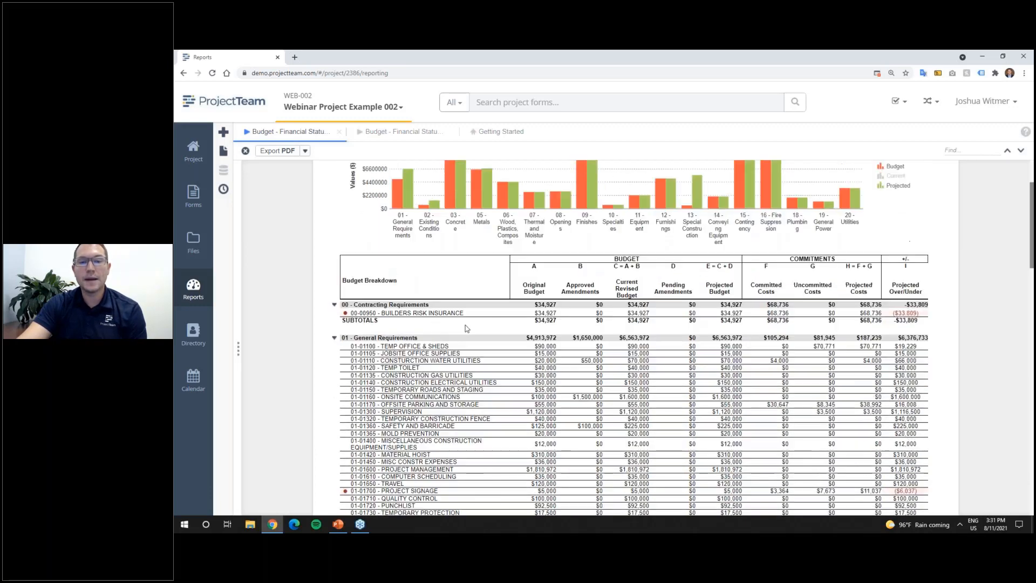
{"action": "scroll", "coordinate": [502, 309], "scroll_direction": "up", "scroll_amount": 5}
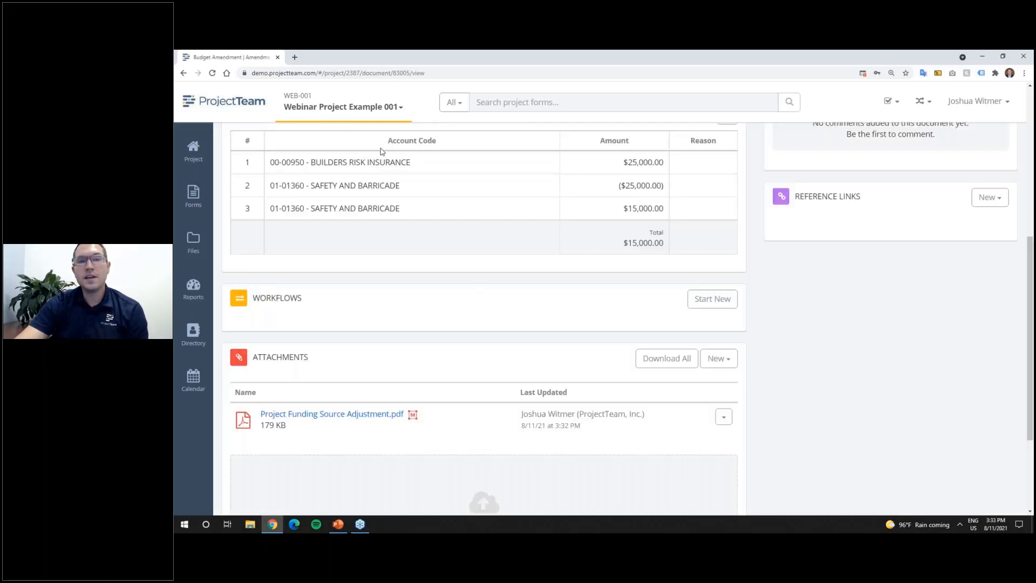
Switch to Webinar Project Example 002 and review the details of the request for information Location for water line splice.
{"action": "left_click", "coordinate": [372, 112]}
{"action": "left_click", "coordinate": [349, 199]}
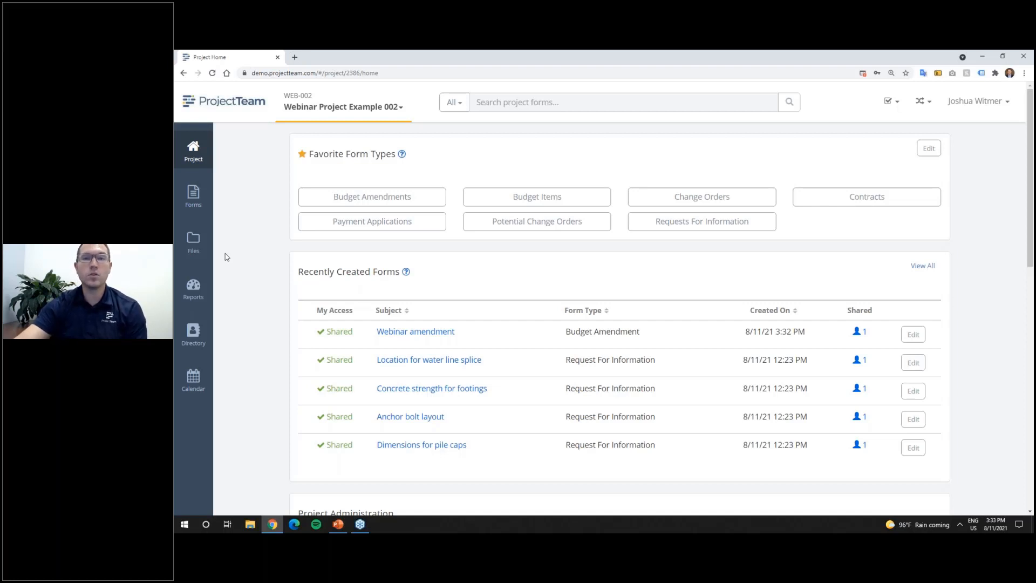
{"action": "left_click", "coordinate": [648, 224]}
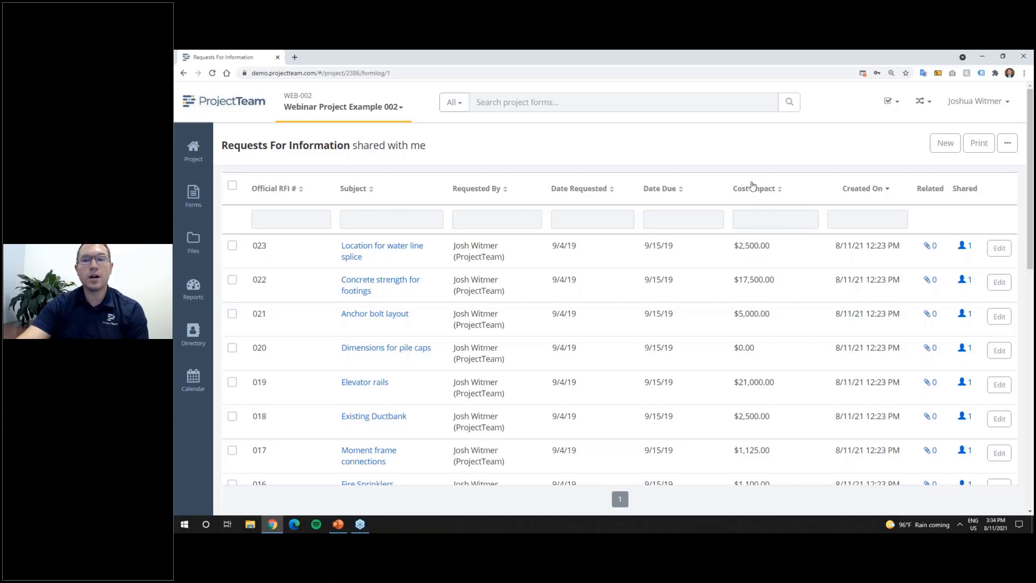
{"action": "left_click", "coordinate": [382, 246]}
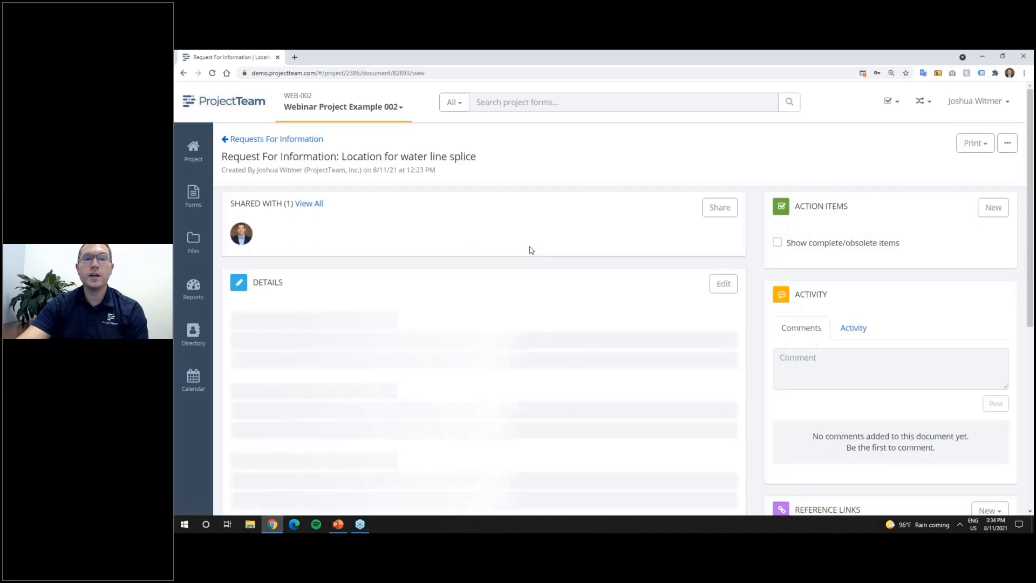
{"action": "scroll", "coordinate": [310, 293], "scroll_direction": "down", "scroll_amount": 2}
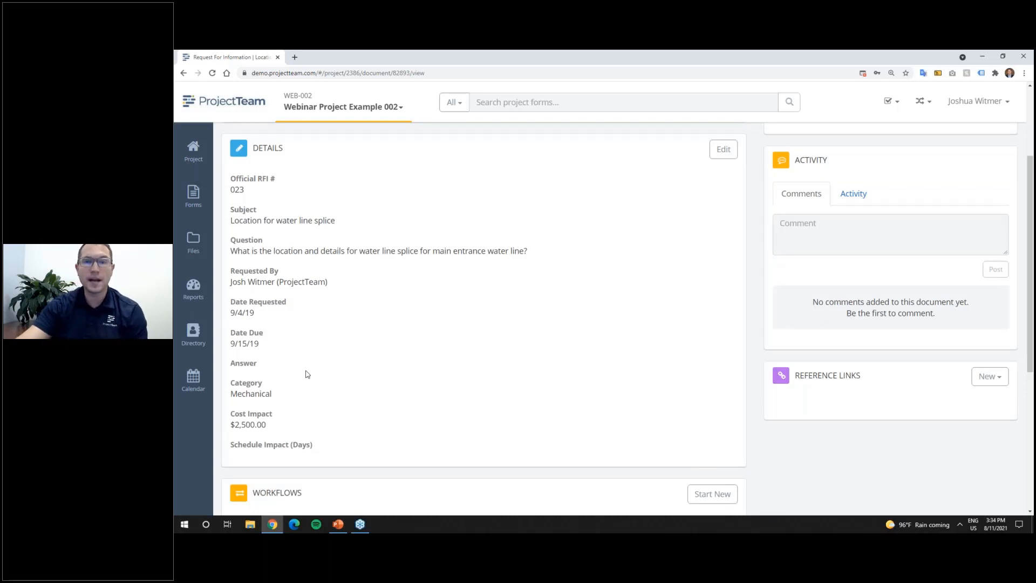
{"action": "scroll", "coordinate": [721, 301], "scroll_direction": "up", "scroll_amount": 2}
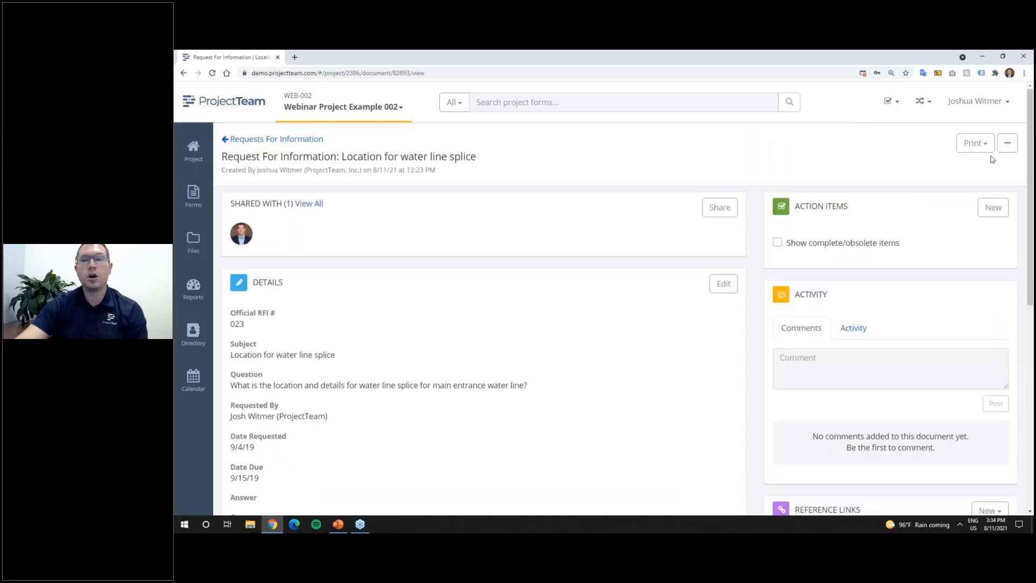
Add a custom field of type Account Code, labelled Account Code, to the Requests For Information form and save it.
{"action": "left_click", "coordinate": [1007, 143]}
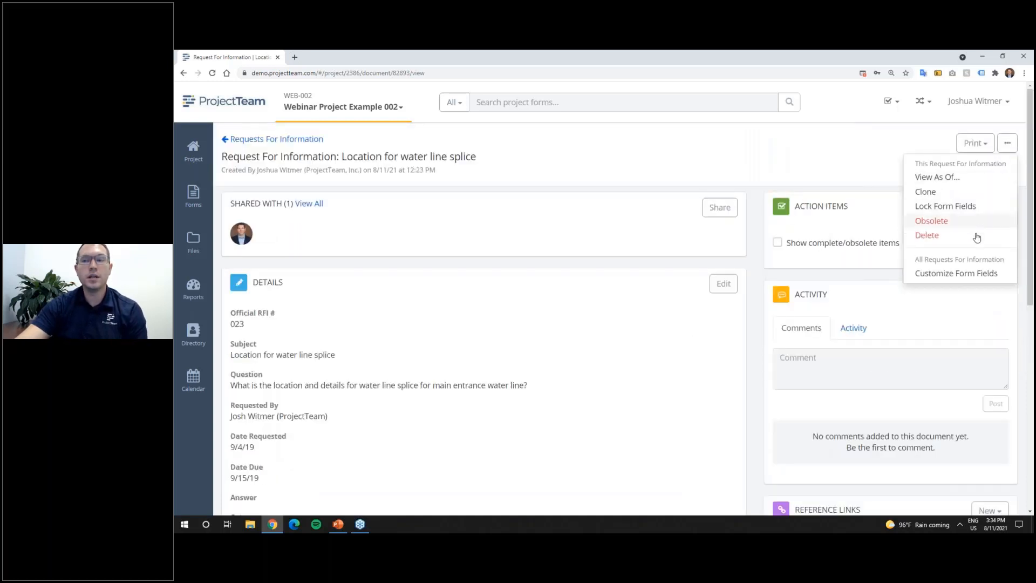
{"action": "left_click", "coordinate": [970, 276]}
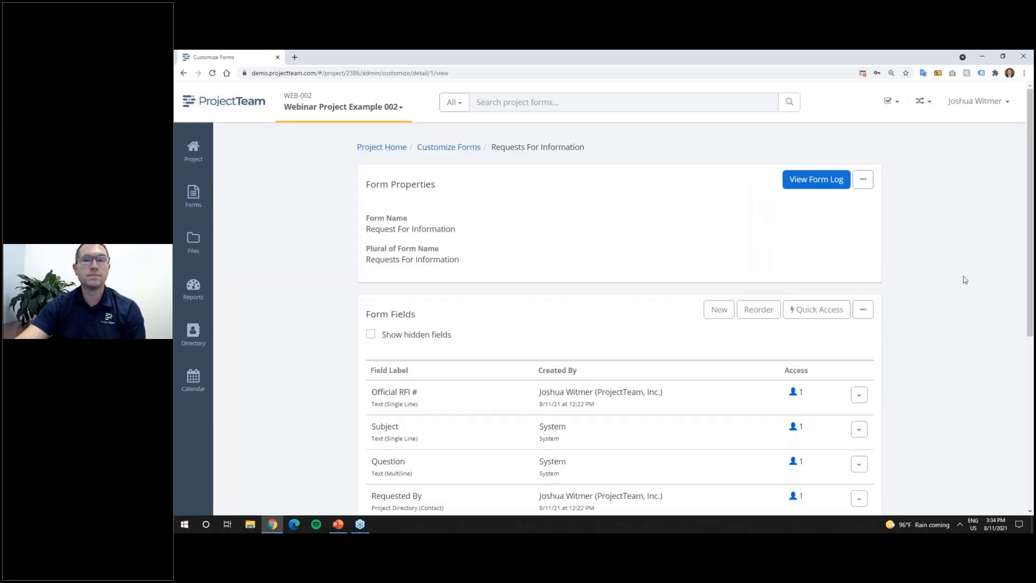
{"action": "left_click", "coordinate": [720, 308]}
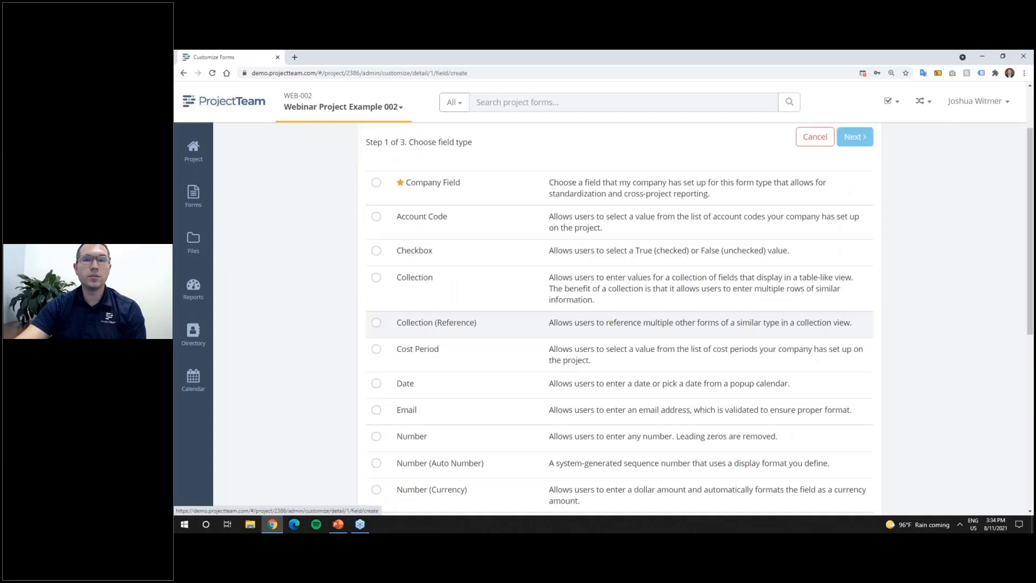
{"action": "left_click", "coordinate": [376, 216]}
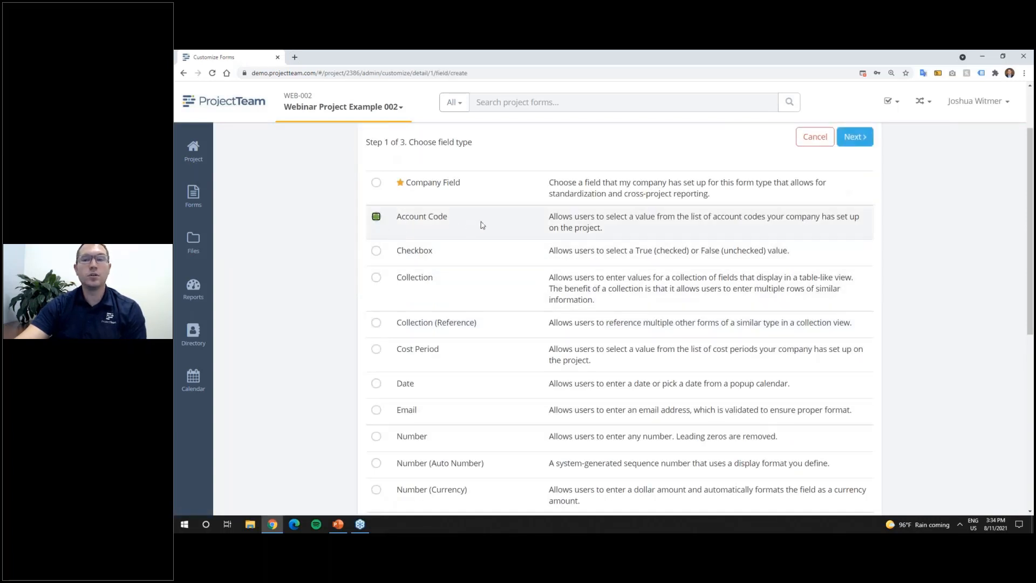
{"action": "left_click", "coordinate": [854, 136]}
{"action": "left_click", "coordinate": [512, 303]}
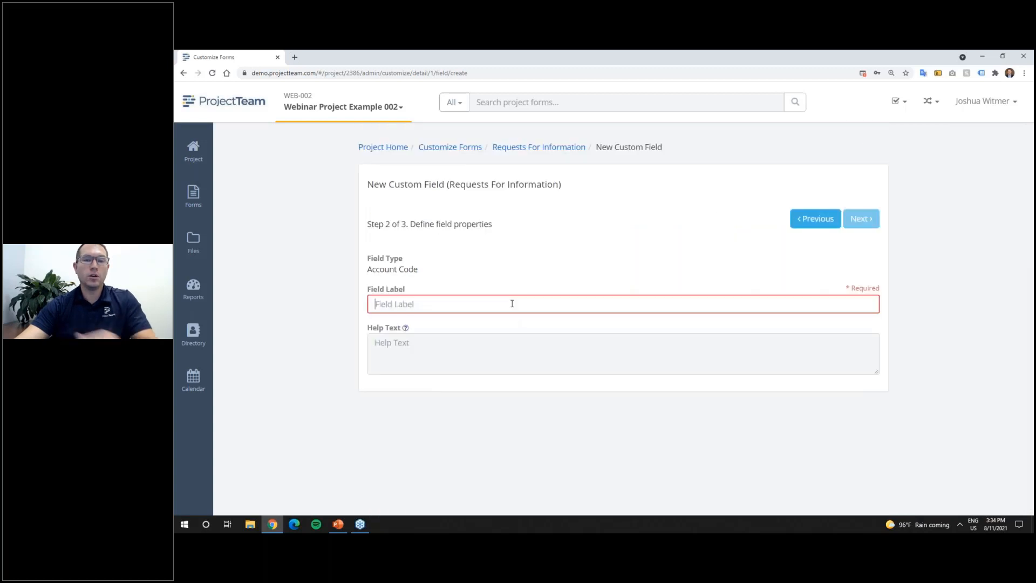
{"action": "type", "text": "Account Code"}
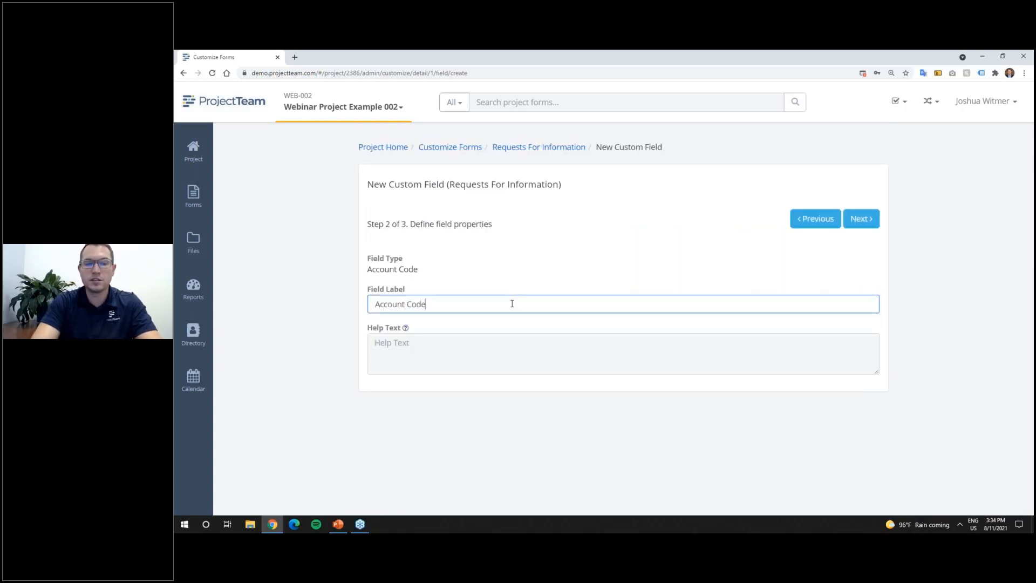
{"action": "left_click", "coordinate": [860, 219]}
{"action": "left_click", "coordinate": [850, 222]}
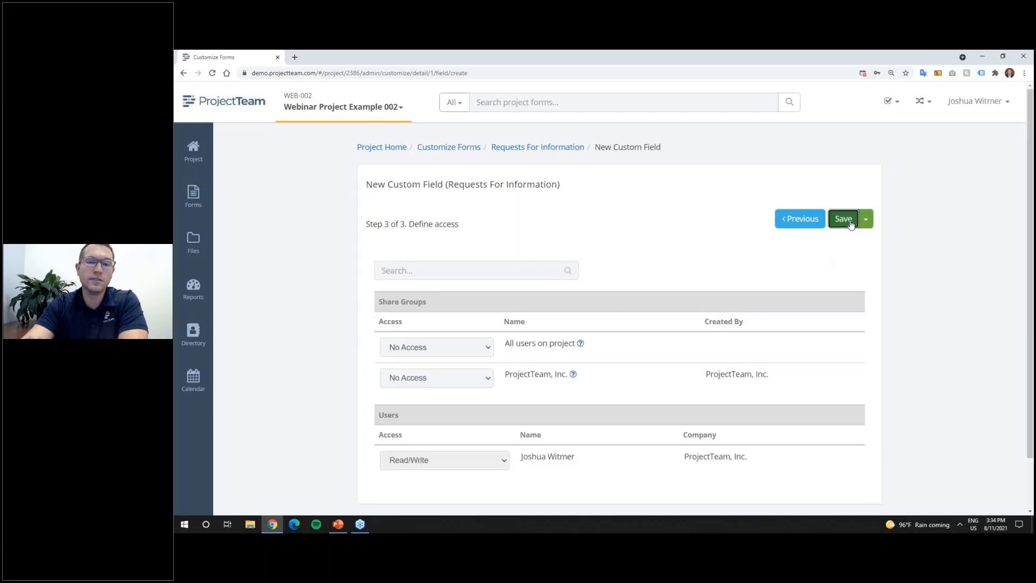
Edit RFI 023, Location for water line splice, from the form log and set its account code to 00-00350 - PRE-CONSTRUCTION.
{"action": "left_click", "coordinate": [833, 181]}
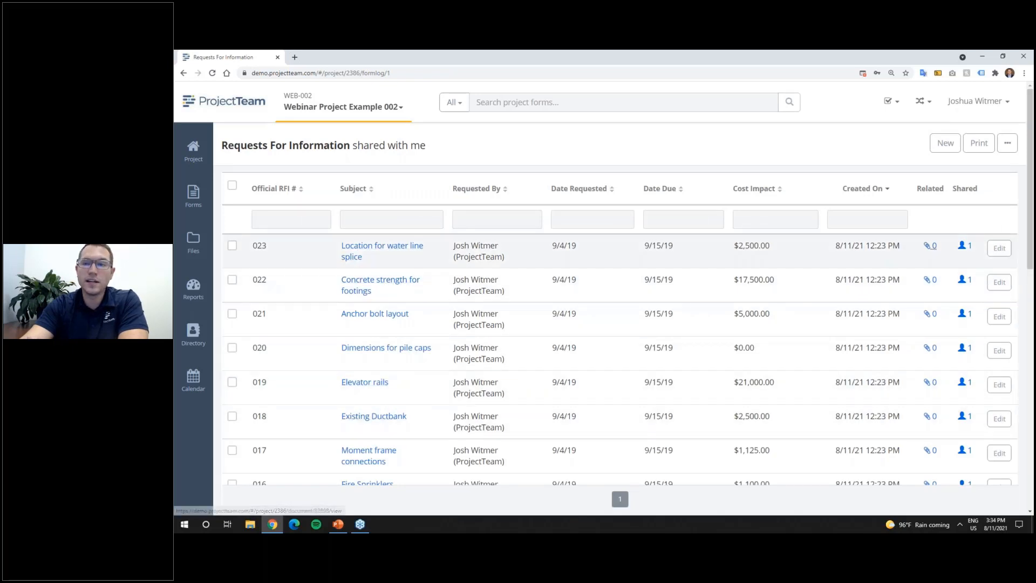
{"action": "left_click", "coordinate": [998, 247]}
{"action": "scroll", "coordinate": [273, 372], "scroll_direction": "down", "scroll_amount": 4}
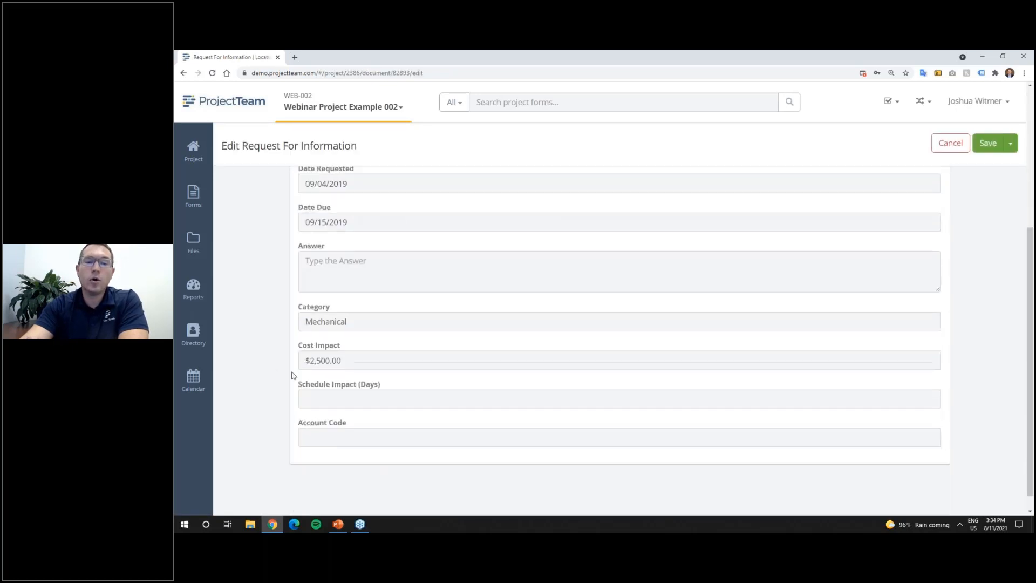
{"action": "left_click", "coordinate": [340, 432]}
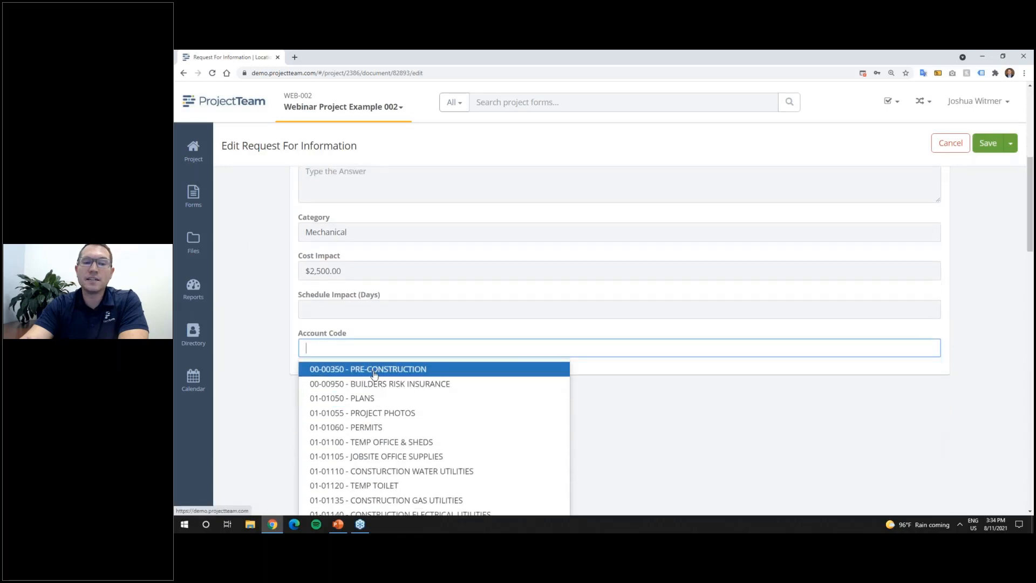
{"action": "left_click", "coordinate": [375, 371]}
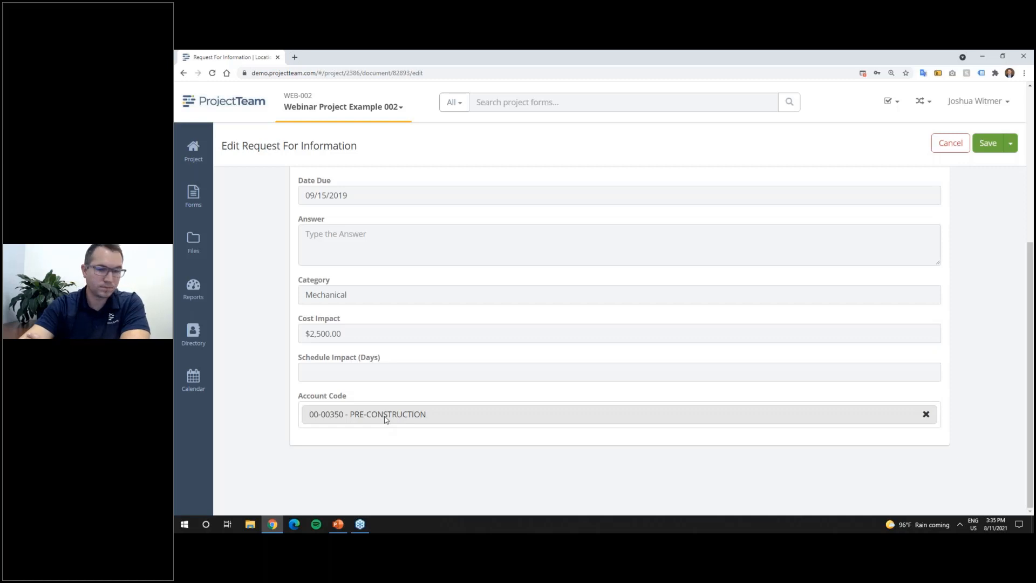
Switch to the Tracking Project Budget presentation in PowerPoint and start the slide show from the Upcoming Webinars slide.
{"action": "left_click", "coordinate": [341, 524]}
{"action": "scroll", "coordinate": [269, 398], "scroll_direction": "down", "scroll_amount": 2}
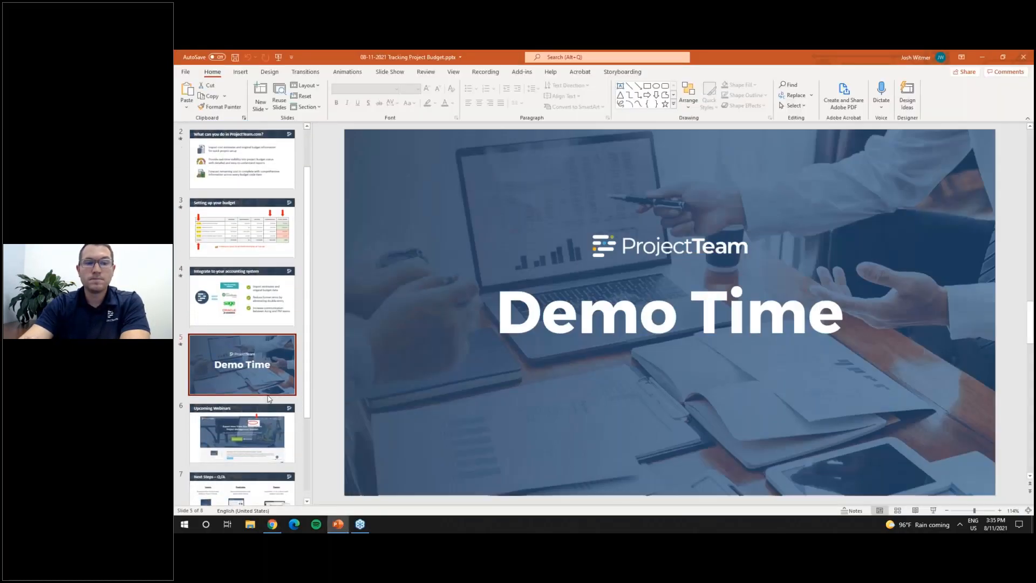
{"action": "left_click", "coordinate": [269, 413]}
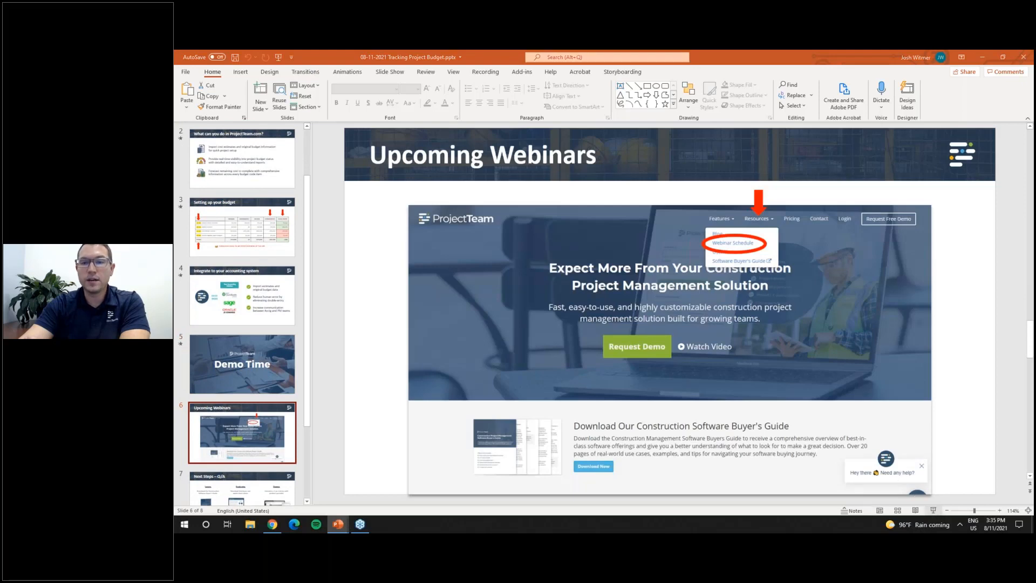
{"action": "key", "text": "shift+F5"}
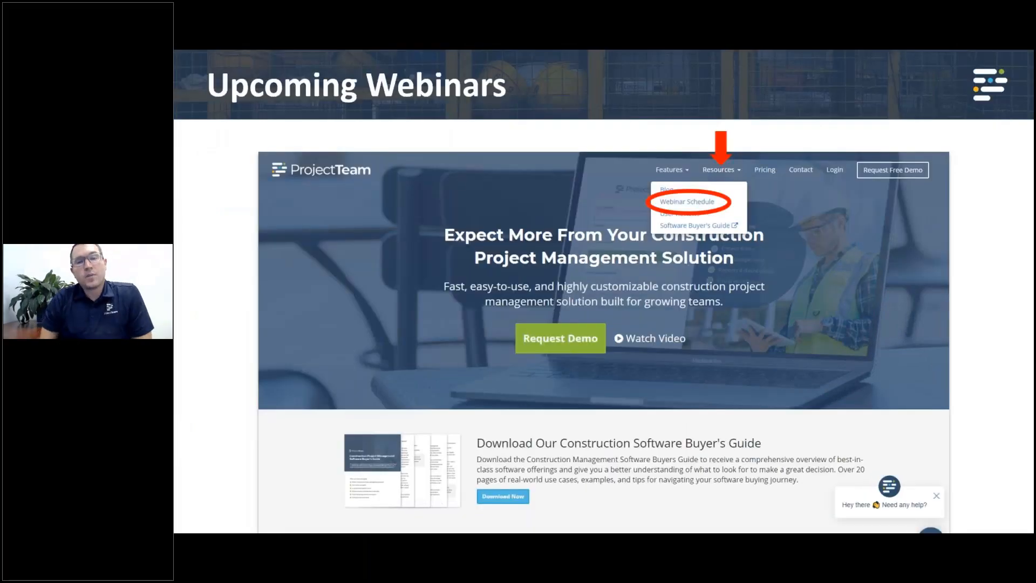